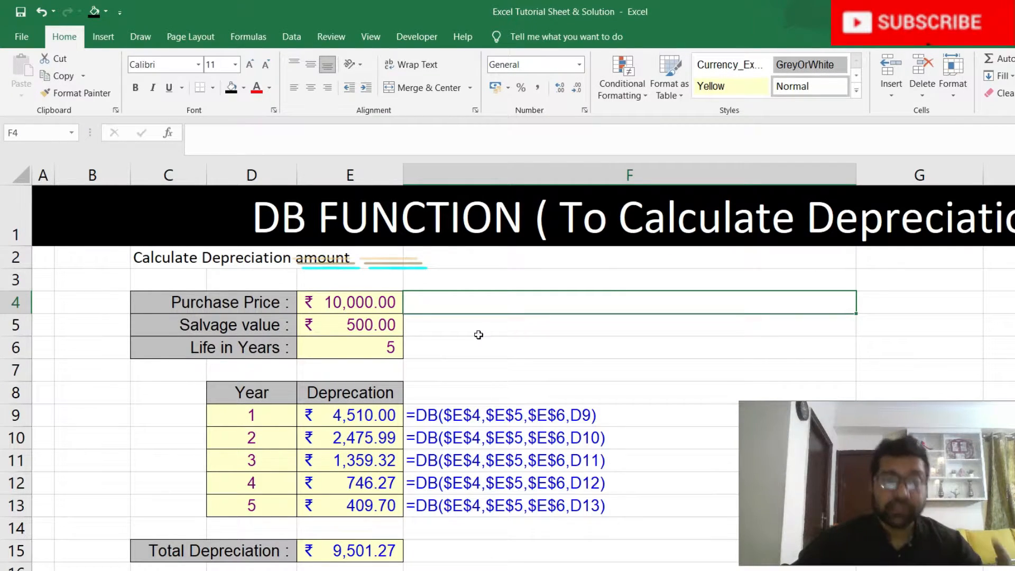
{"action": "left_click", "coordinate": [213, 303]}
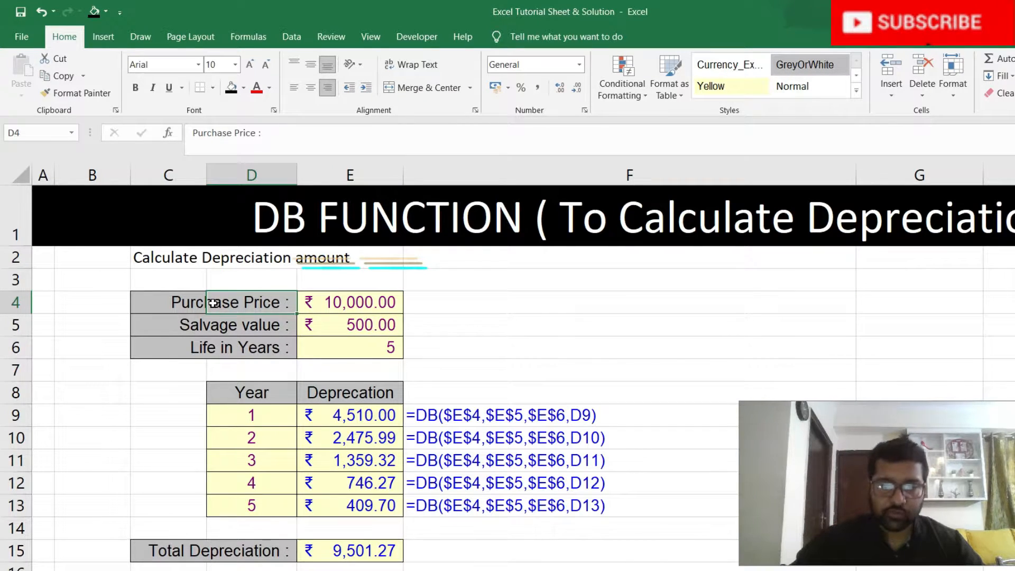
{"action": "left_click", "coordinate": [354, 303]}
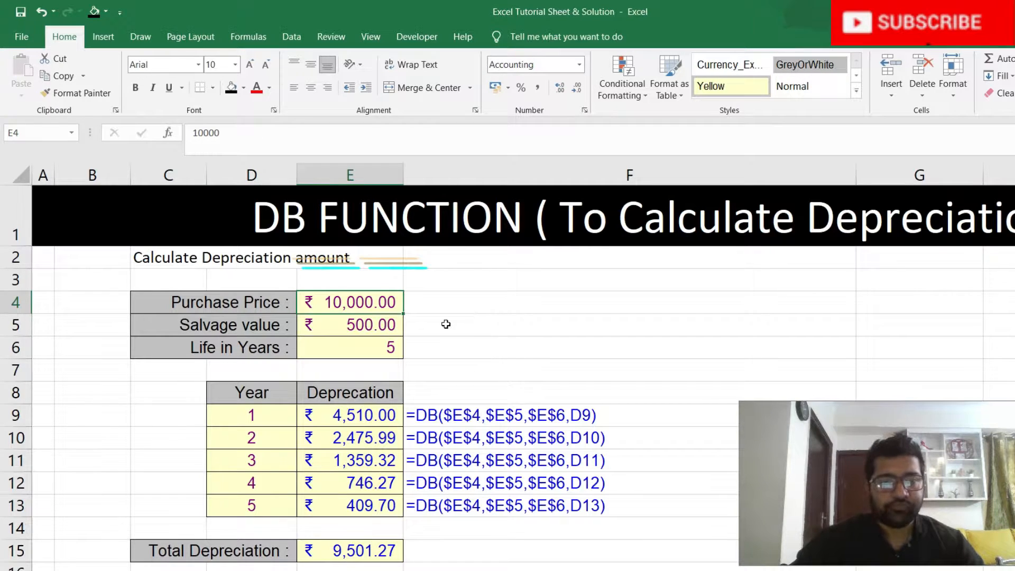
{"action": "left_click", "coordinate": [239, 326]}
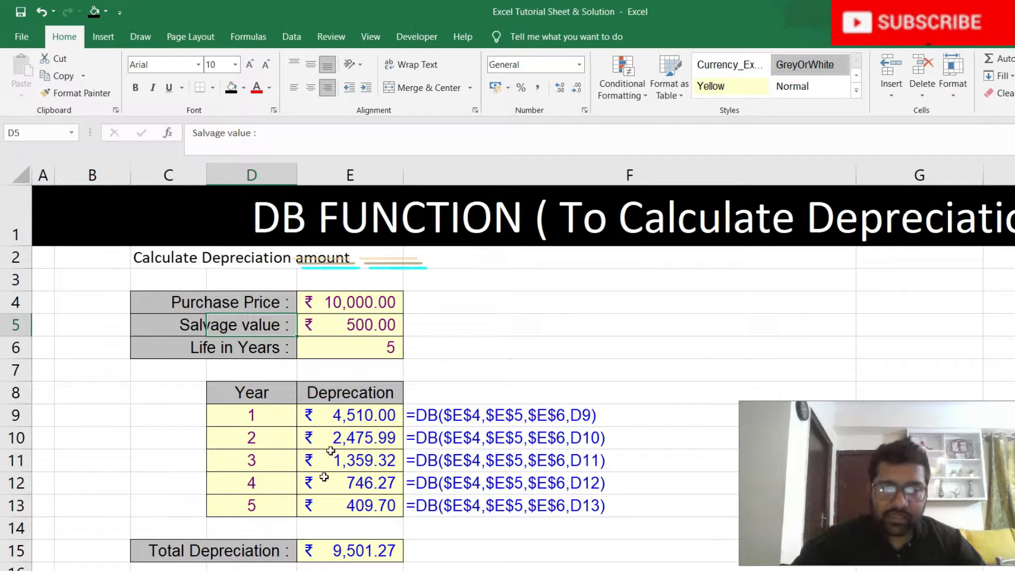
Start a DB formula in B9 with E4 as cost, E5 as salvage, E6 as life and D9 as period.
{"action": "left_click", "coordinate": [115, 412]}
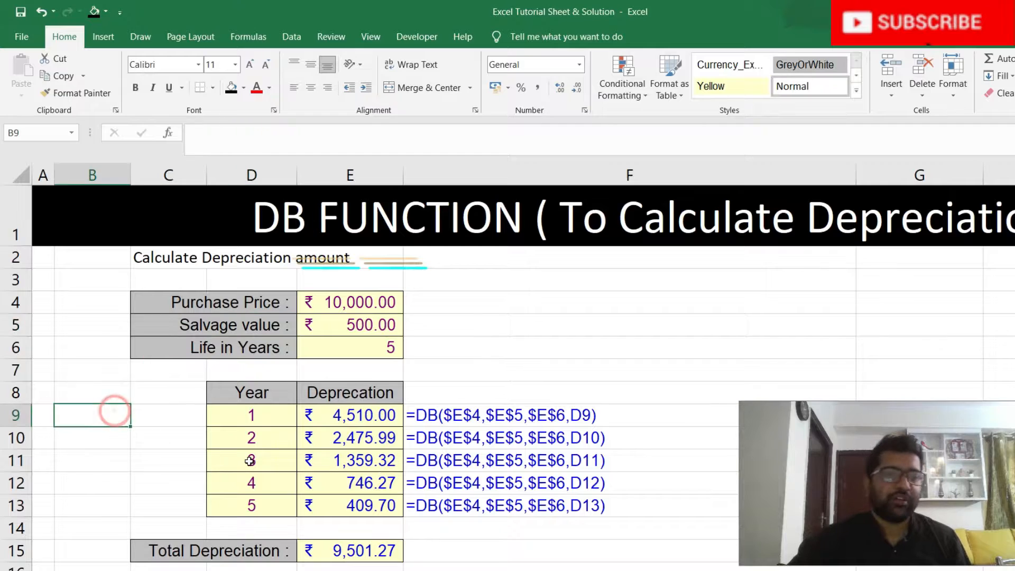
{"action": "type", "text": "=db"}
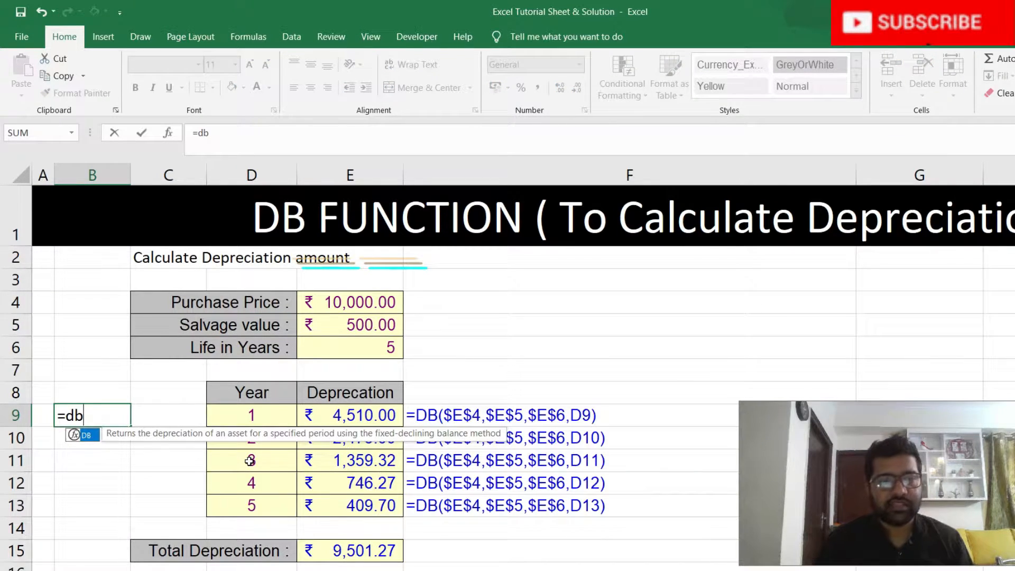
{"action": "key", "text": "Tab"}
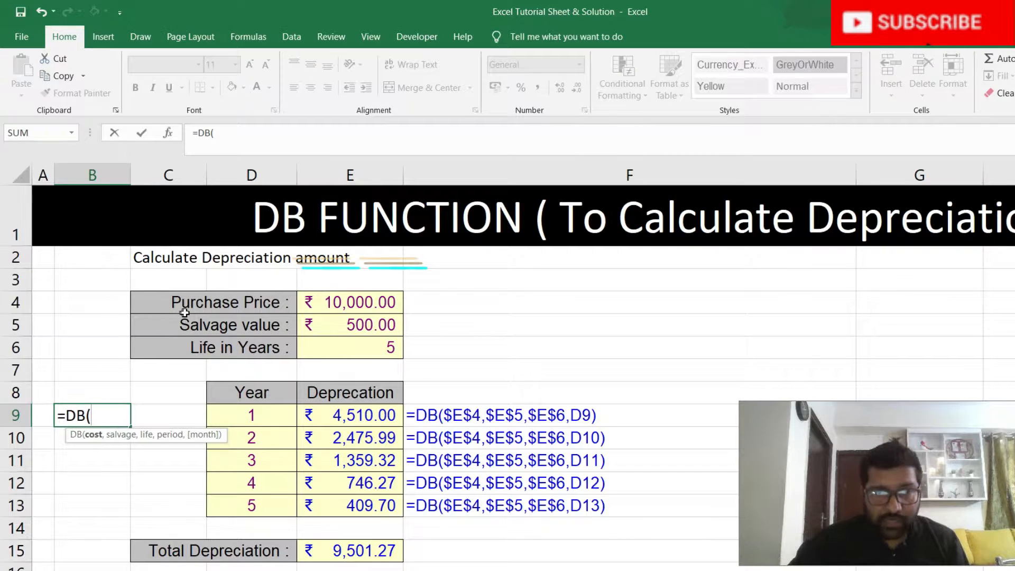
{"action": "left_click", "coordinate": [323, 299]}
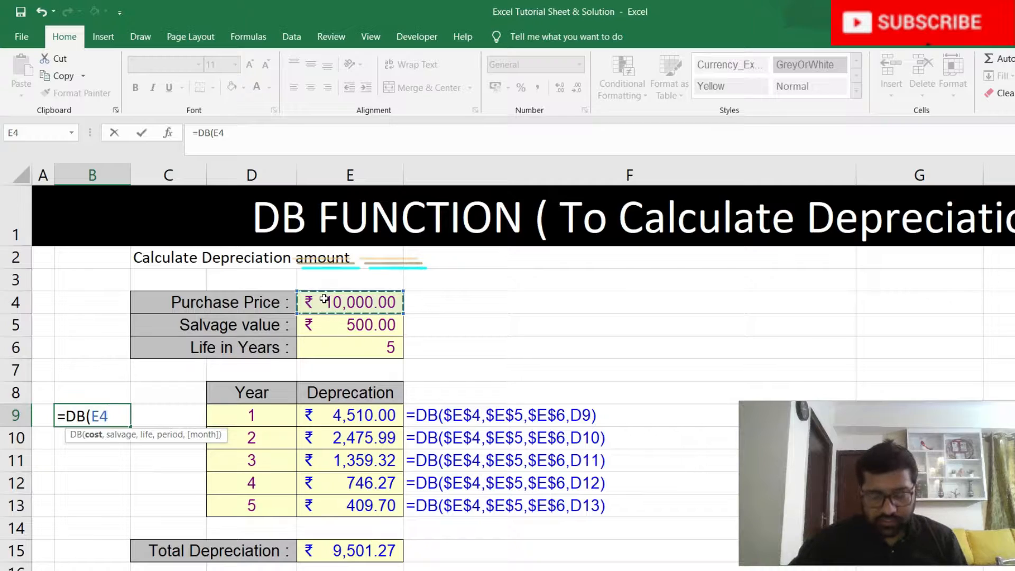
{"action": "type", "text": ","}
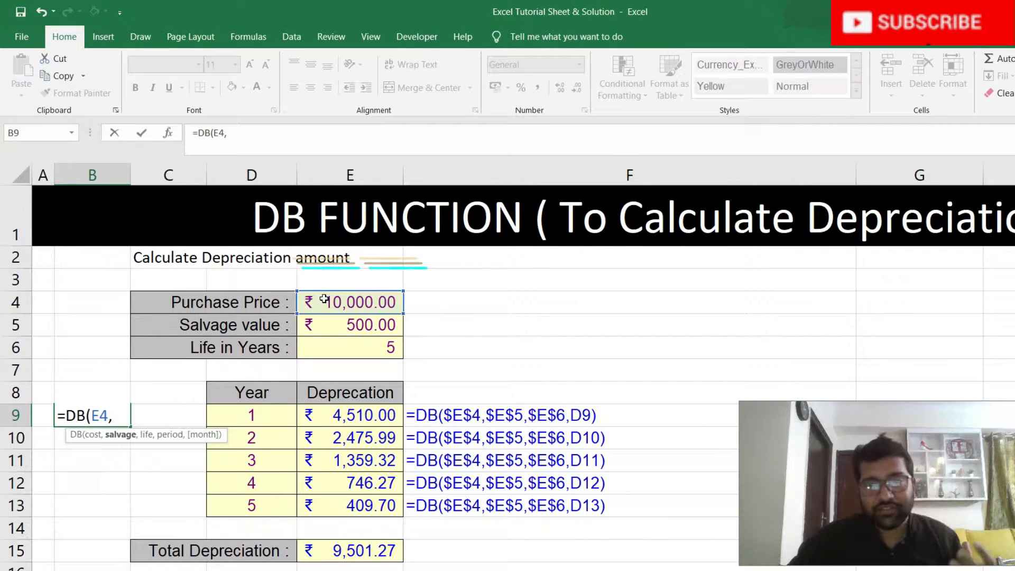
{"action": "left_click", "coordinate": [331, 326]}
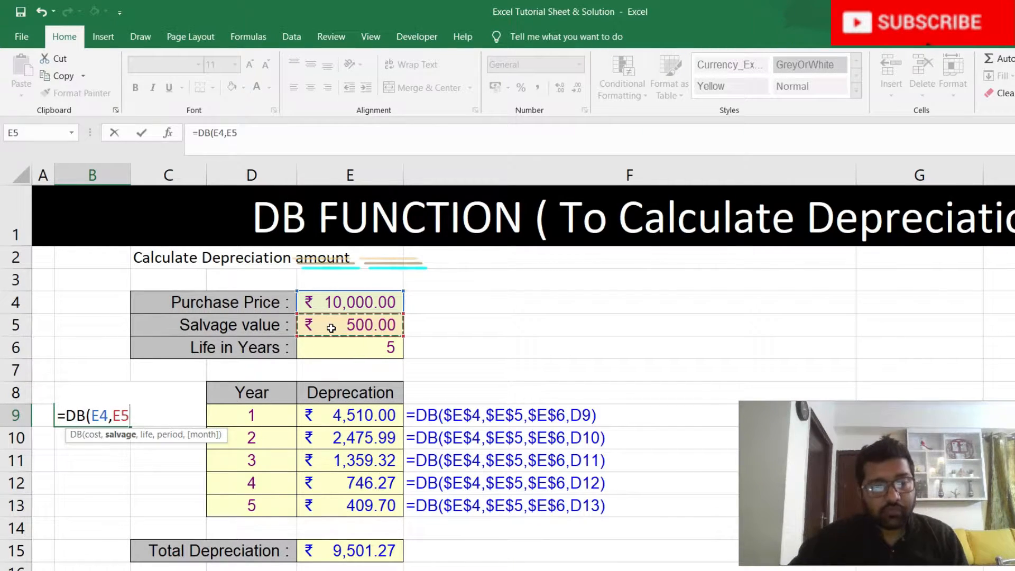
{"action": "type", "text": ","}
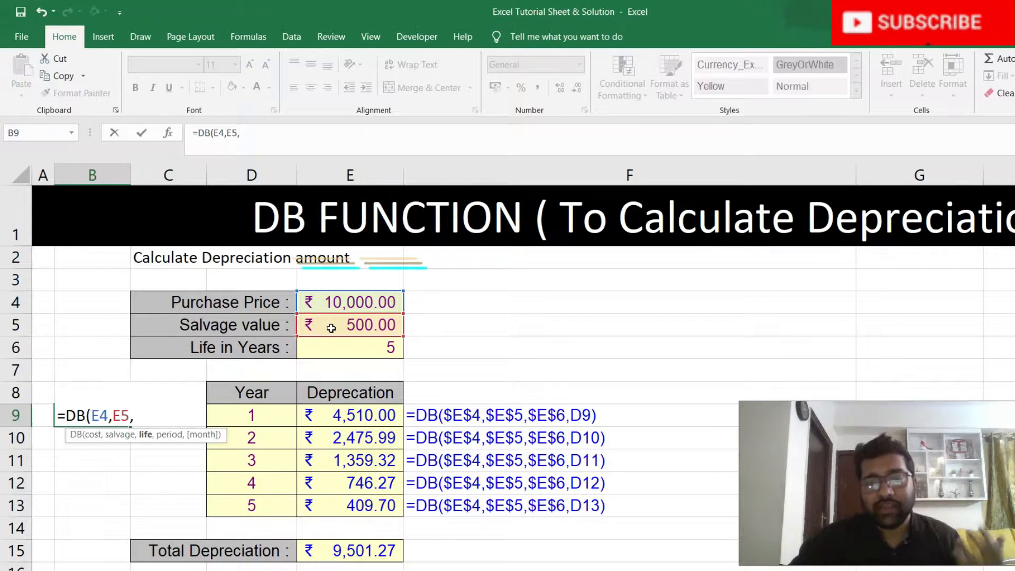
{"action": "left_click", "coordinate": [358, 348]}
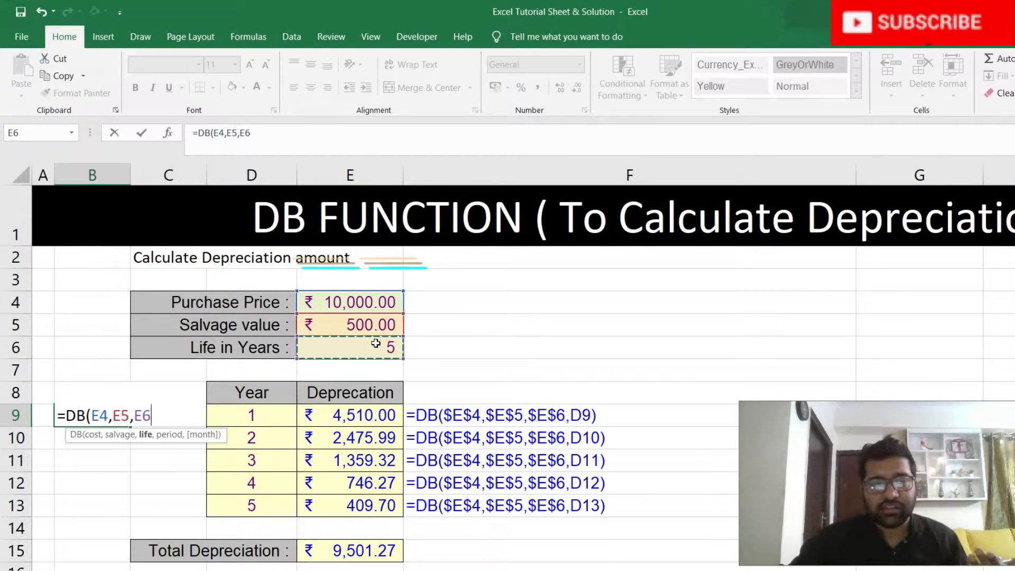
{"action": "type", "text": ","}
{"action": "left_click", "coordinate": [263, 415]}
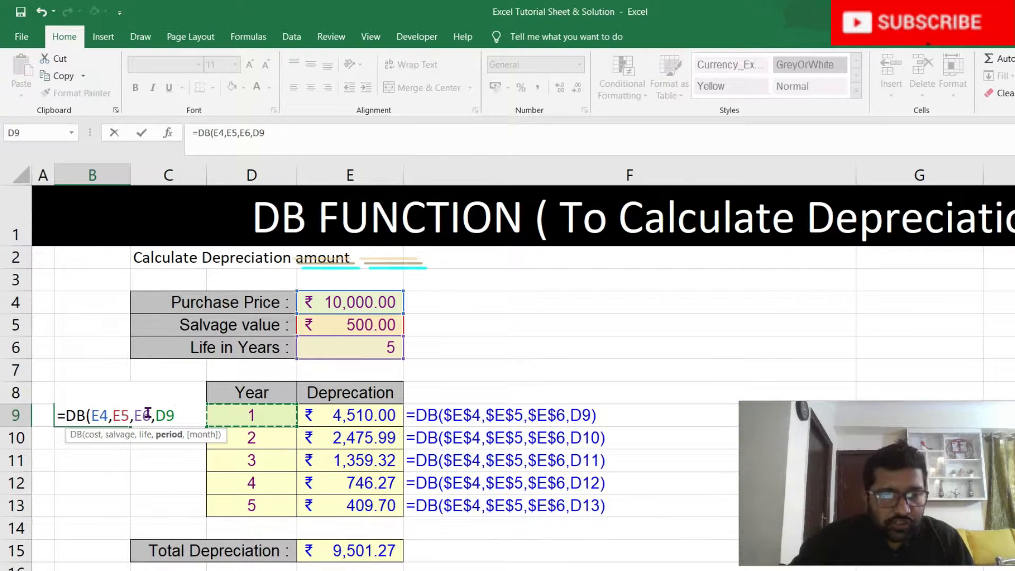
Make the E4, E5 and E6 references in the B9 formula absolute, leaving D9 relative, and enter the formula.
{"action": "left_click", "coordinate": [98, 416]}
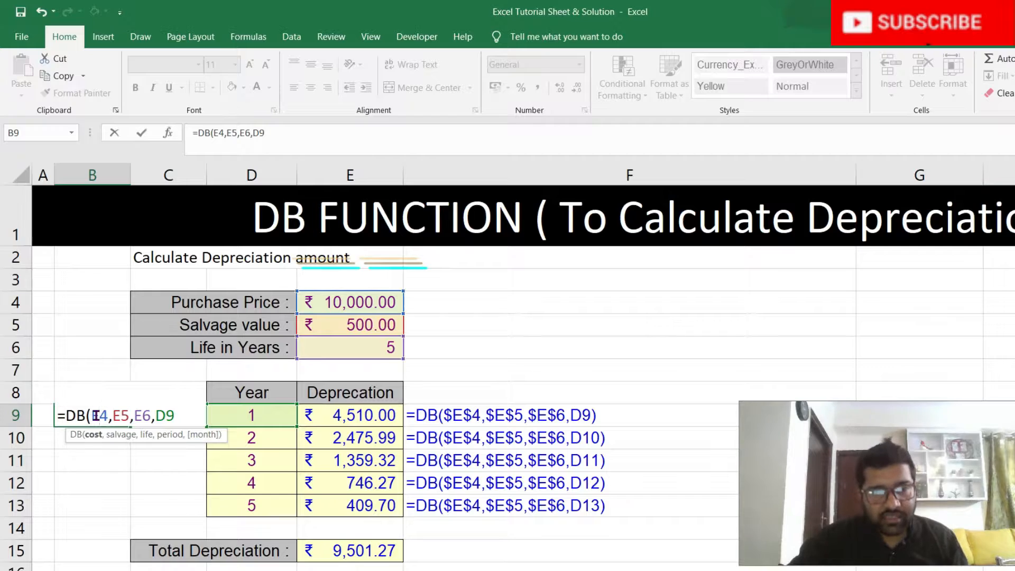
{"action": "key", "text": "F4"}
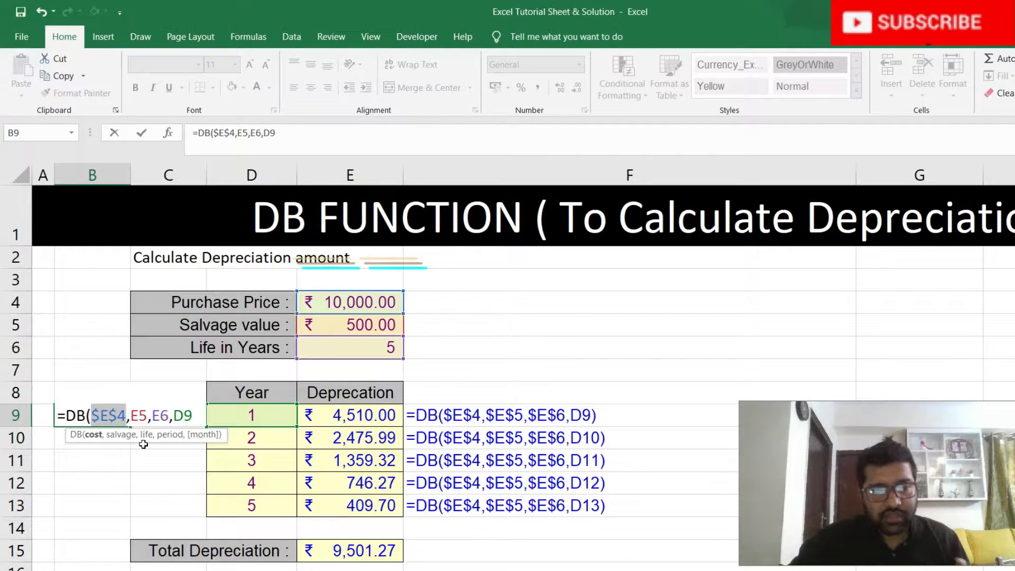
{"action": "left_click", "coordinate": [137, 414]}
{"action": "key", "text": "F4"}
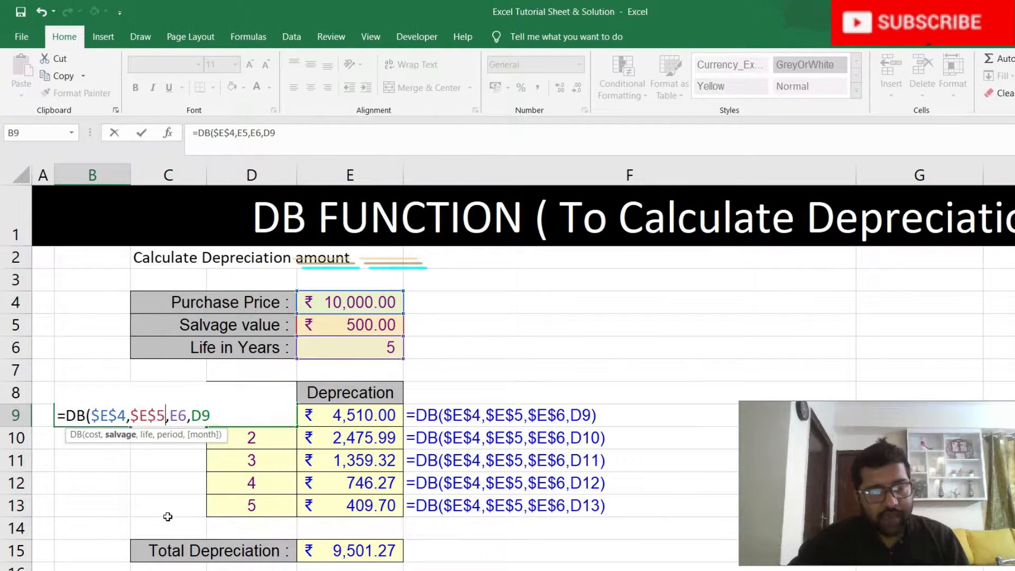
{"action": "left_click", "coordinate": [176, 415]}
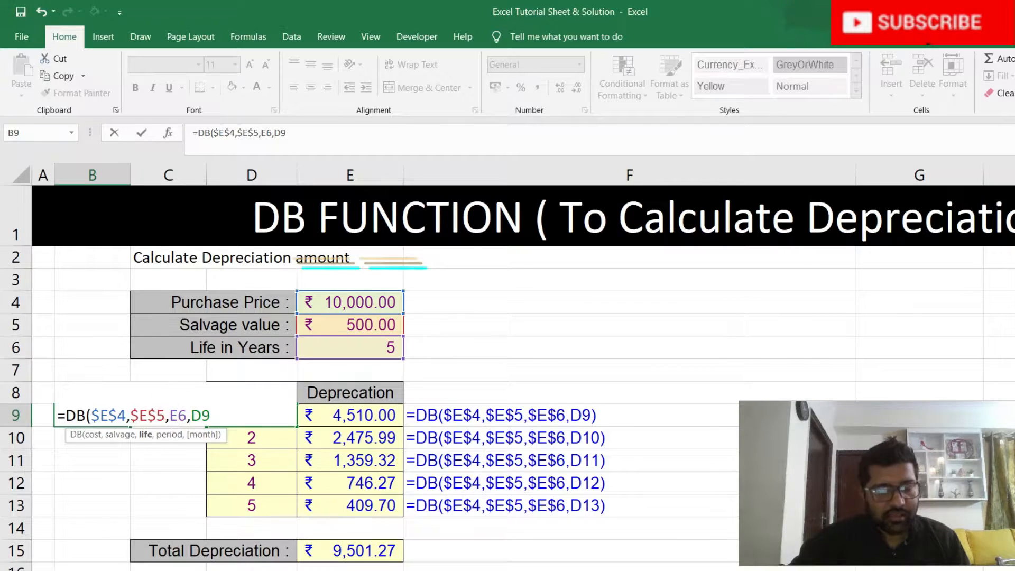
{"action": "key", "text": "F4"}
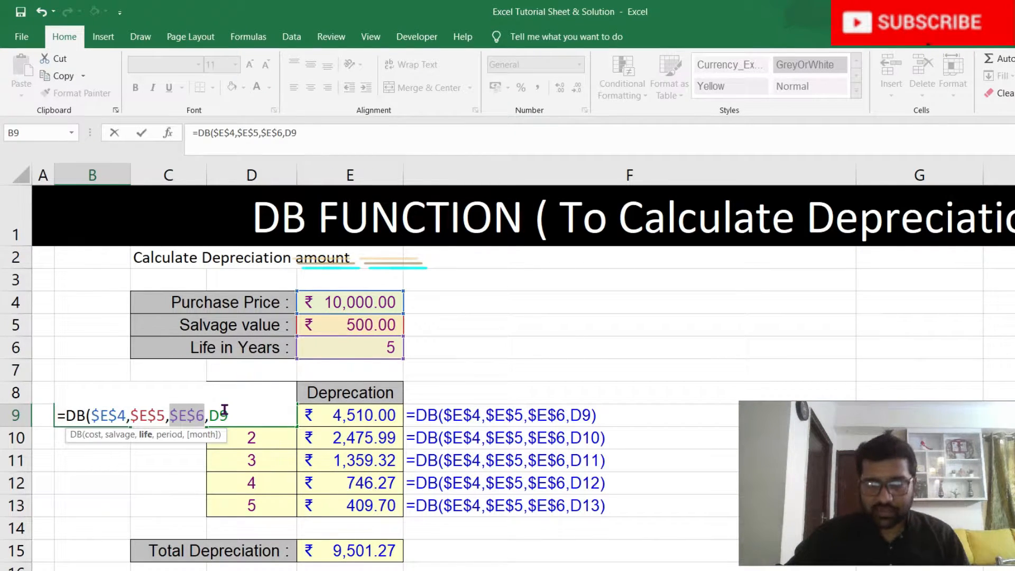
{"action": "key", "text": "Return"}
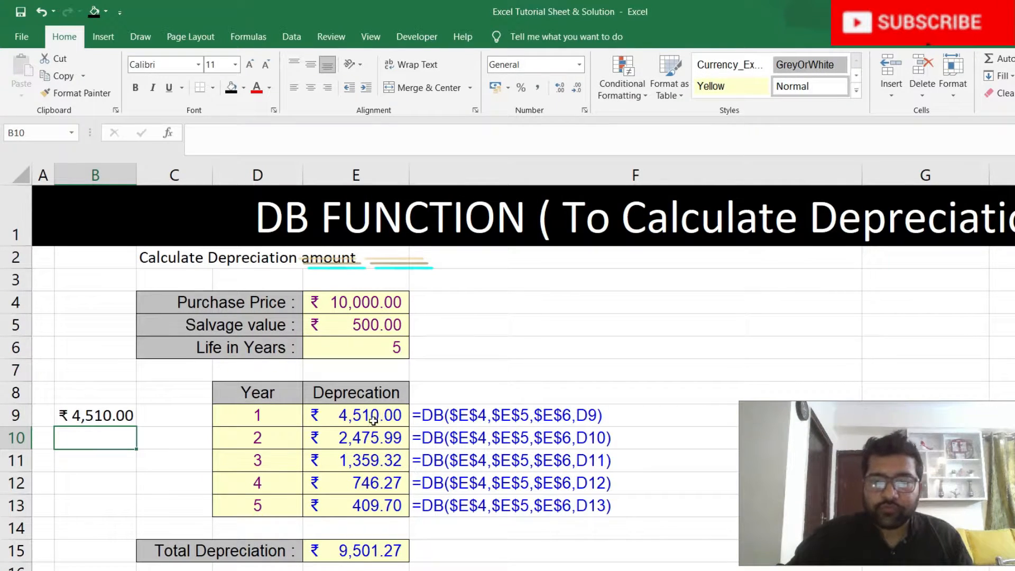
Fill the DB formula from B9 down to B13 and check the cell references in B13.
{"action": "left_click", "coordinate": [113, 418]}
{"action": "left_click_drag", "start_coordinate": [138, 429], "coordinate": [135, 516]}
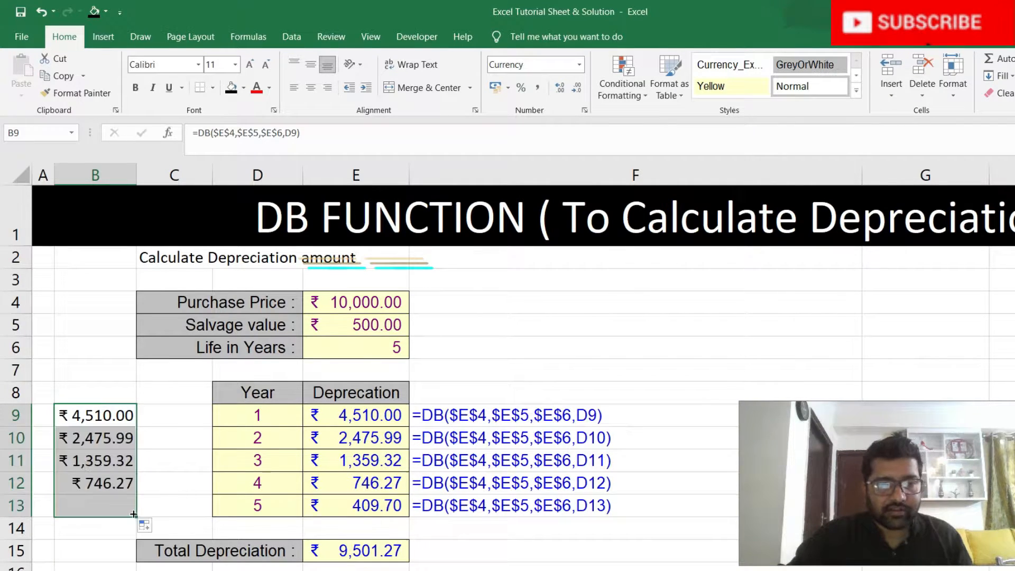
{"action": "left_click", "coordinate": [171, 482]}
{"action": "left_click", "coordinate": [102, 505]}
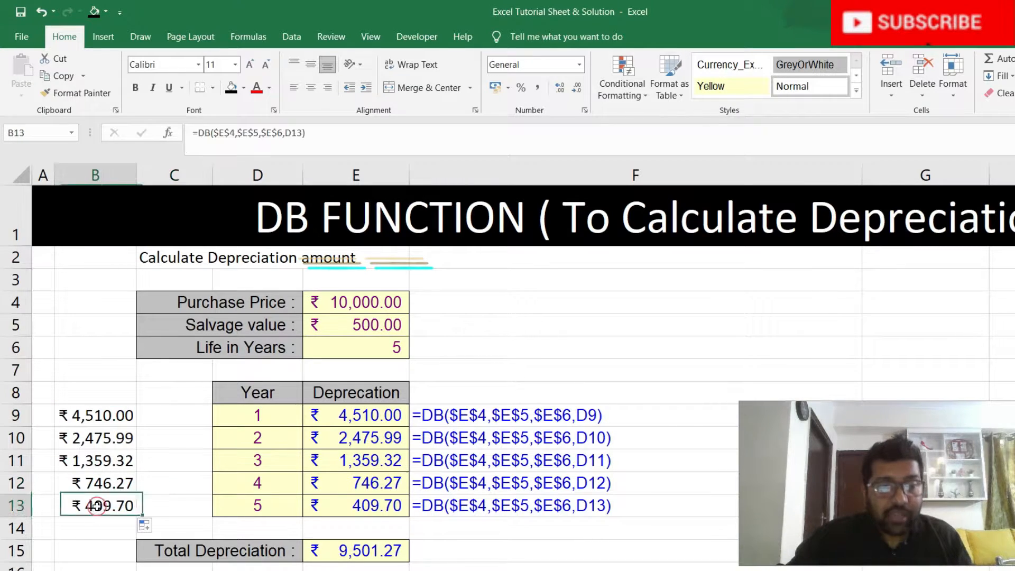
{"action": "key", "text": "F2"}
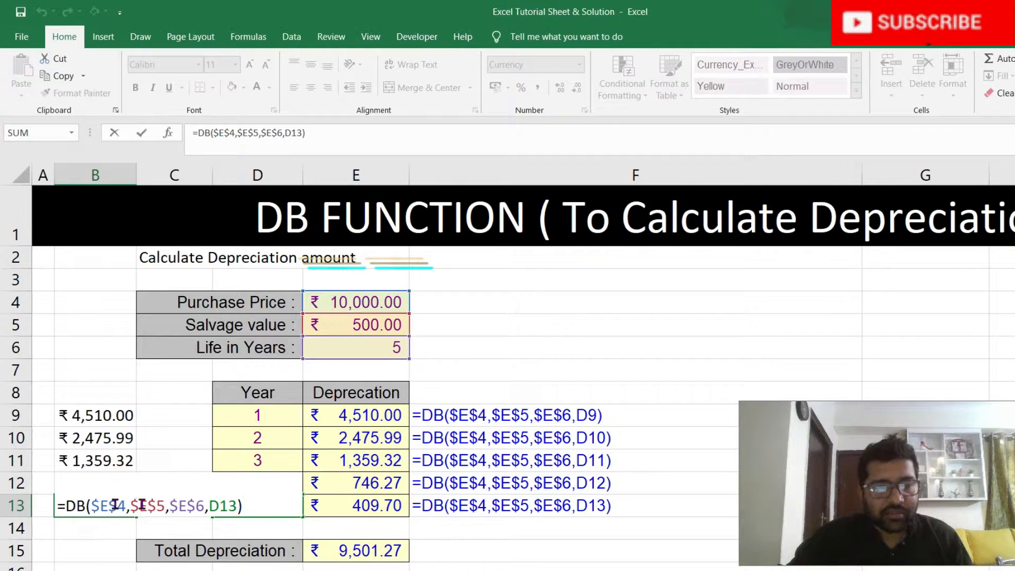
{"action": "key", "text": "Escape"}
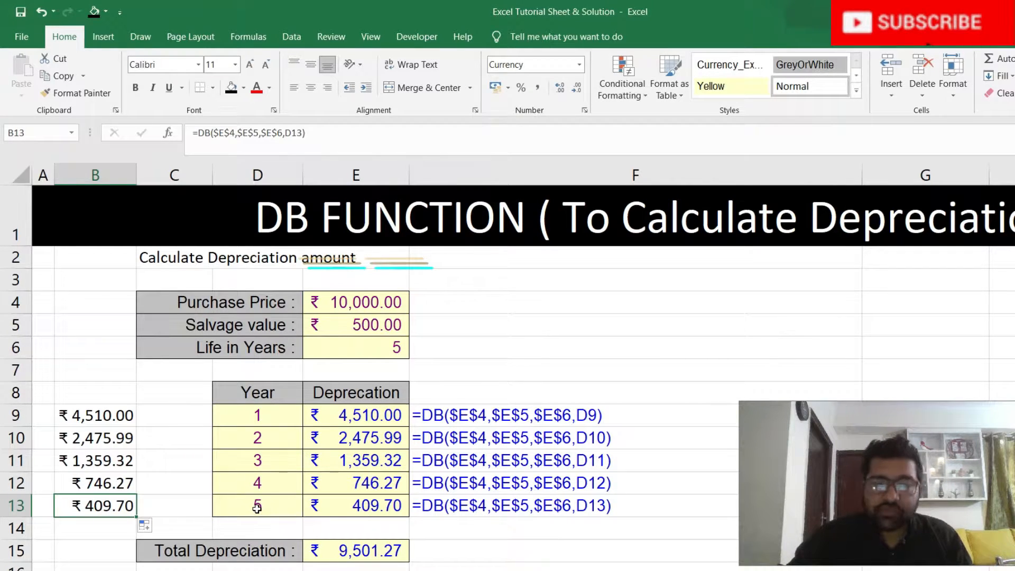
Try other periods in the Year column by setting D12 to 3 and D13 to 4.
{"action": "left_click", "coordinate": [262, 483]}
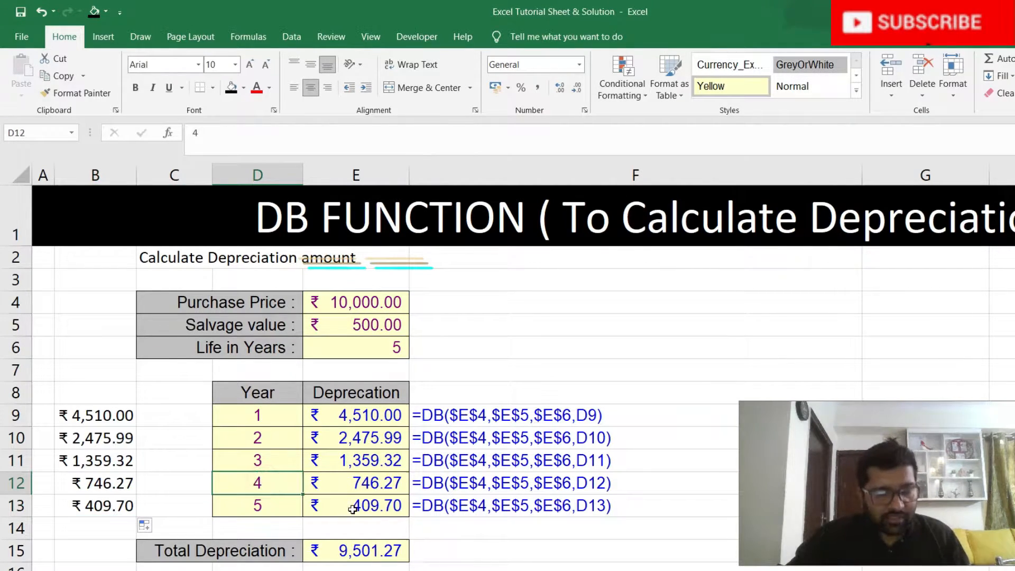
{"action": "type", "text": "3"}
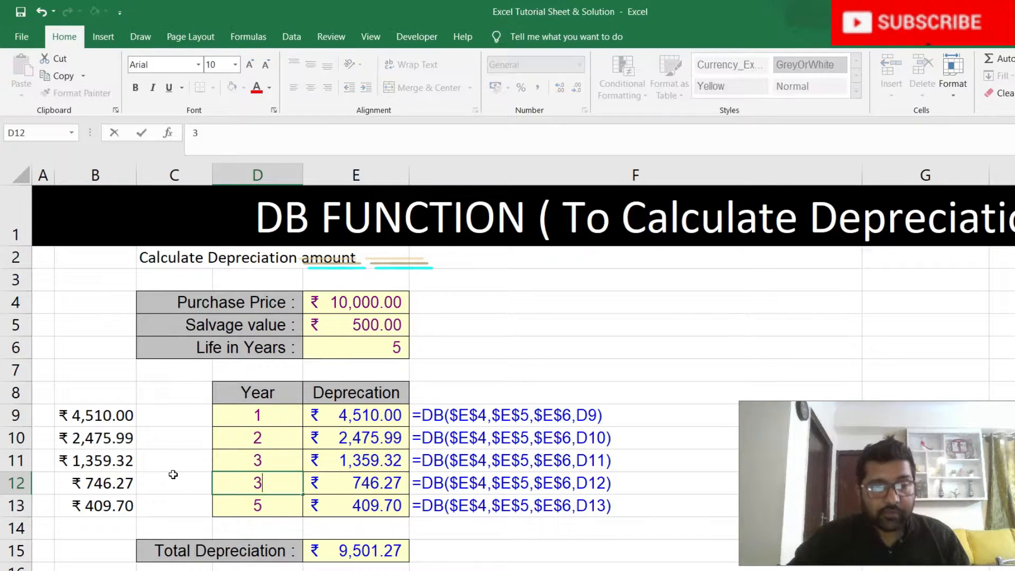
{"action": "key", "text": "Return"}
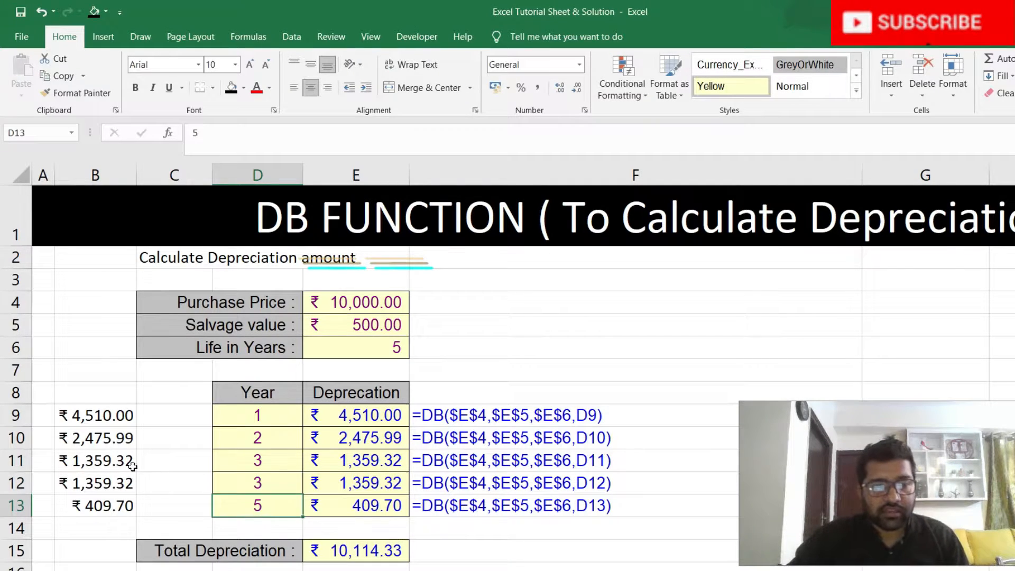
{"action": "type", "text": "4"}
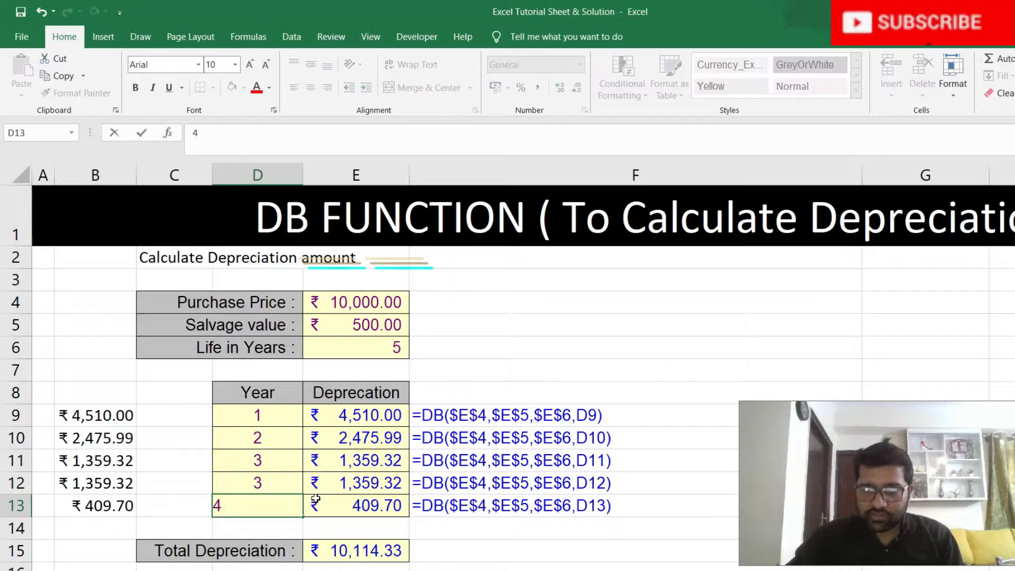
{"action": "key", "text": "Return"}
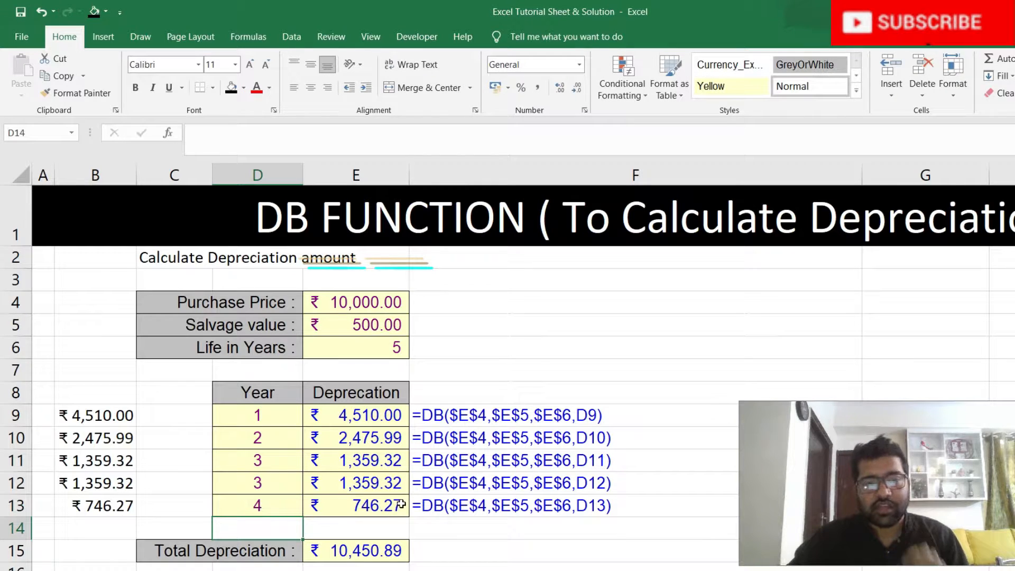
{"action": "left_click", "coordinate": [463, 546]}
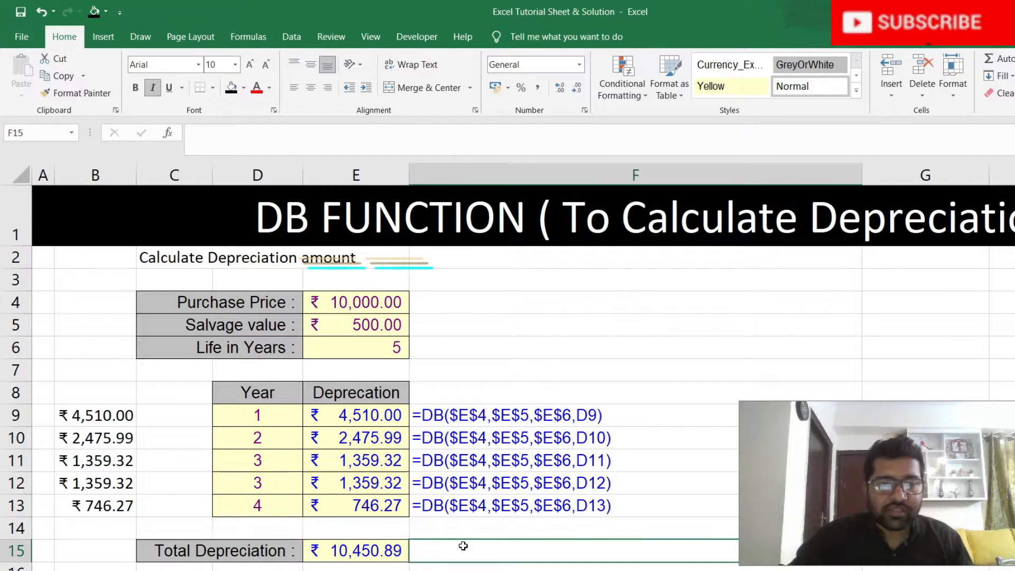
Restore the Year column by setting D12 to 4 and D13 to 5.
{"action": "left_click", "coordinate": [237, 483]}
{"action": "type", "text": "45"}
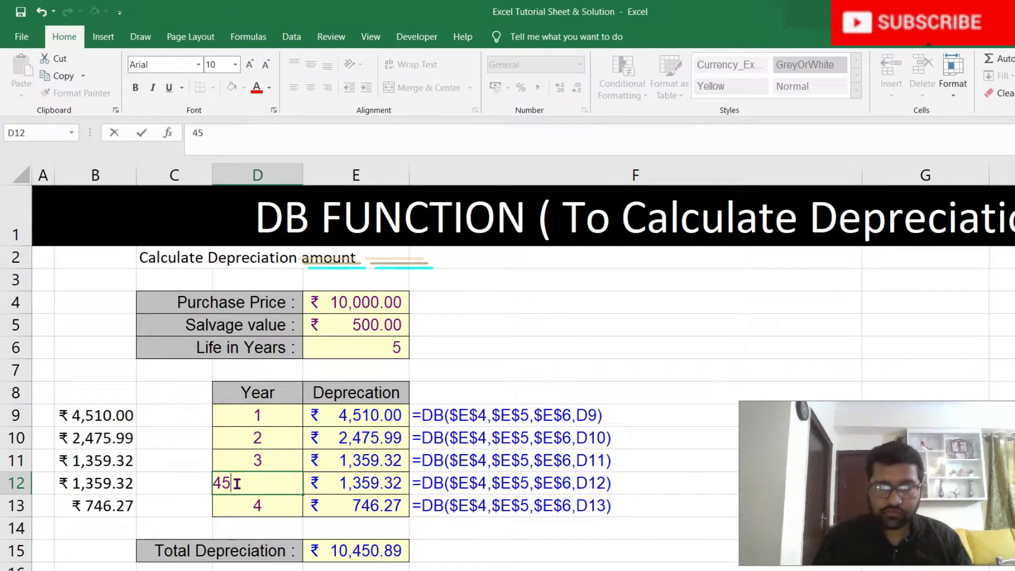
{"action": "key", "text": "BackSpace"}
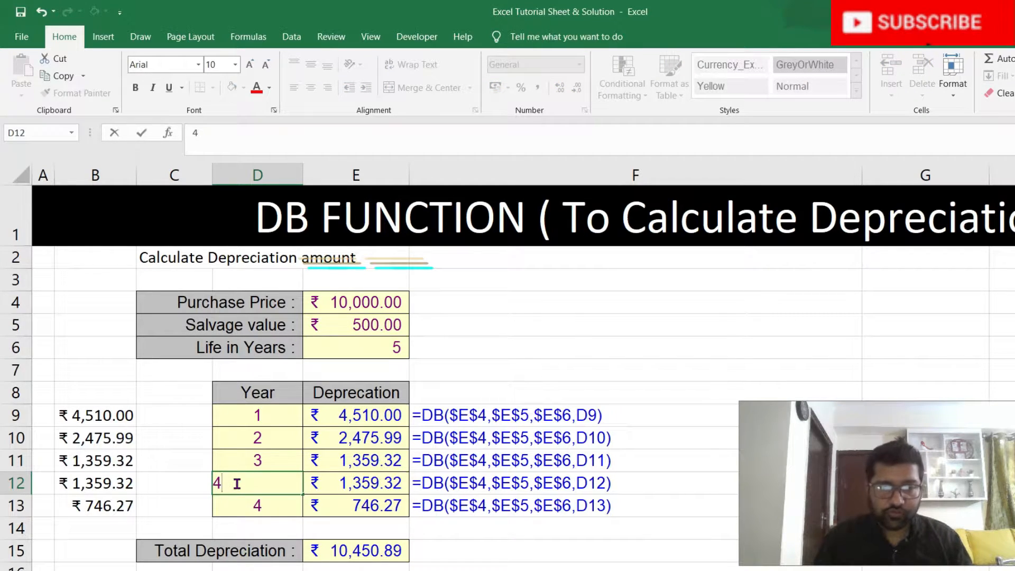
{"action": "key", "text": "Return"}
{"action": "type", "text": "5"}
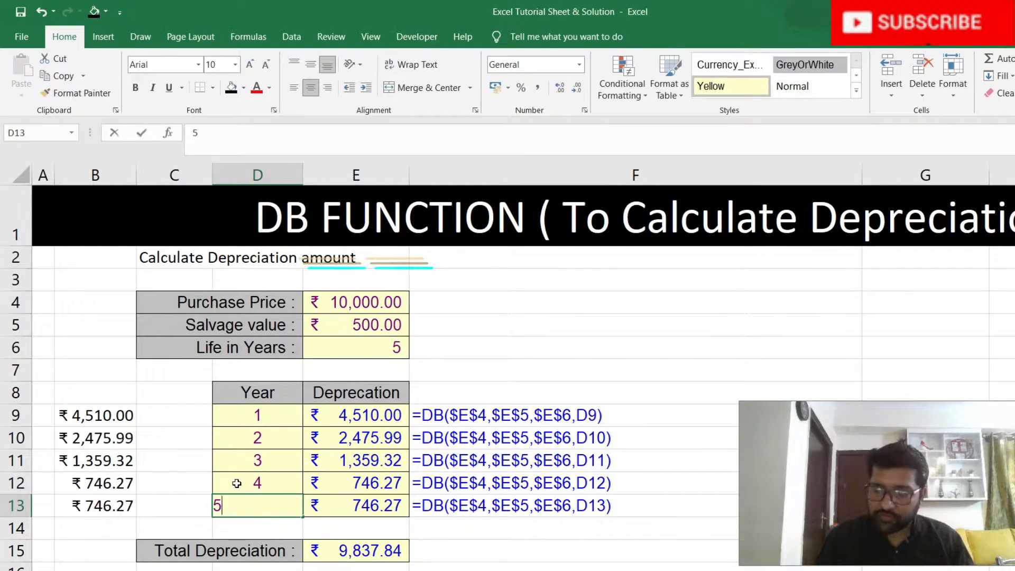
{"action": "key", "text": "Return"}
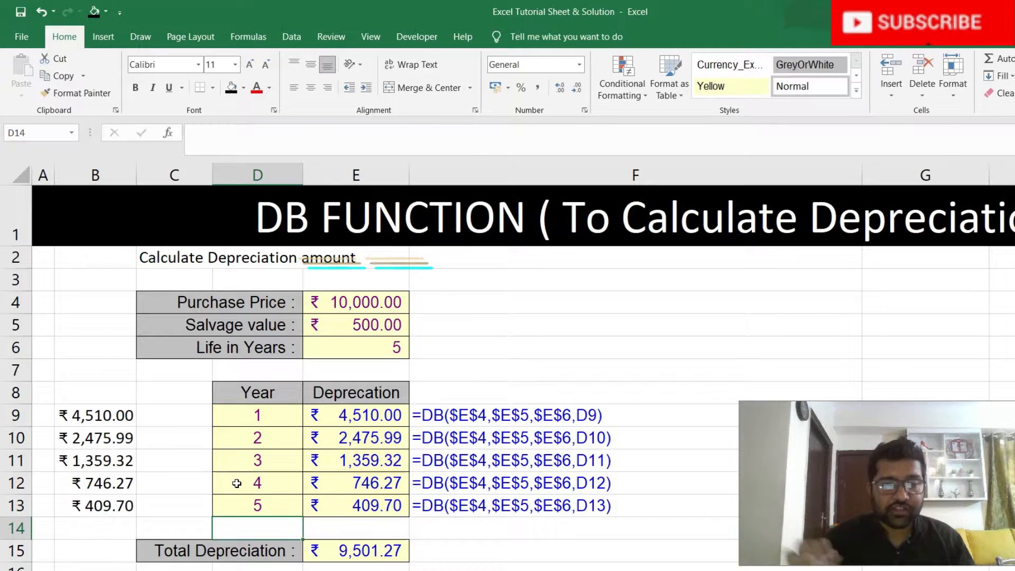
Check the total depreciation formula in E15 and bring the Example 1 section below into view.
{"action": "left_click", "coordinate": [368, 555]}
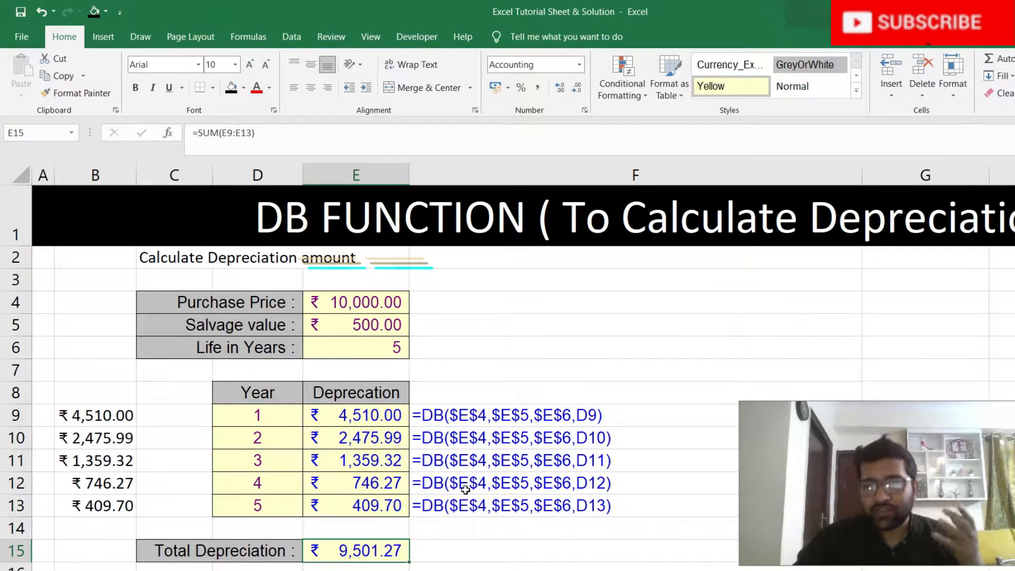
{"action": "scroll", "coordinate": [460, 484], "scroll_direction": "down", "scroll_amount": 1}
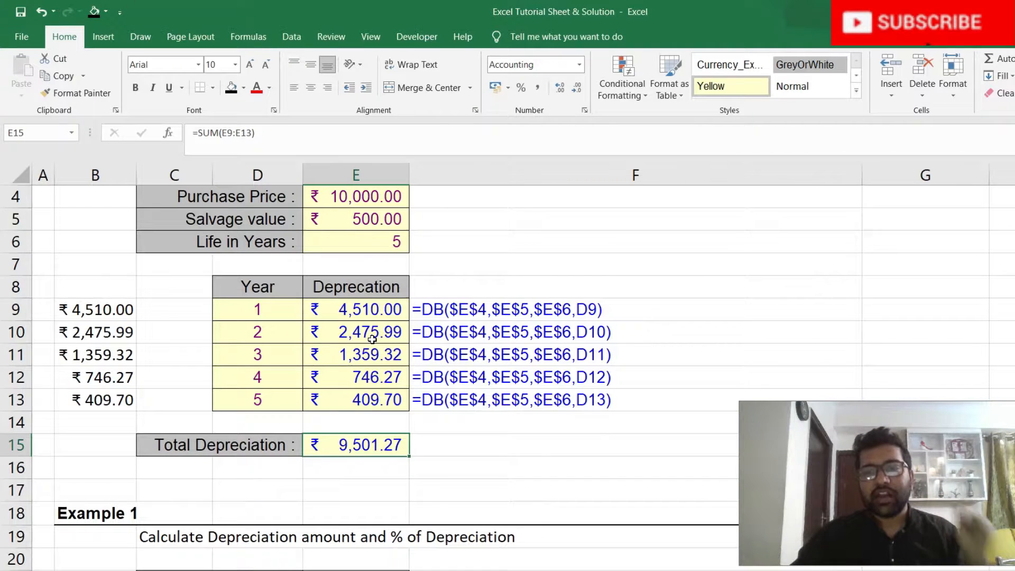
{"action": "scroll", "coordinate": [372, 339], "scroll_direction": "down", "scroll_amount": 3}
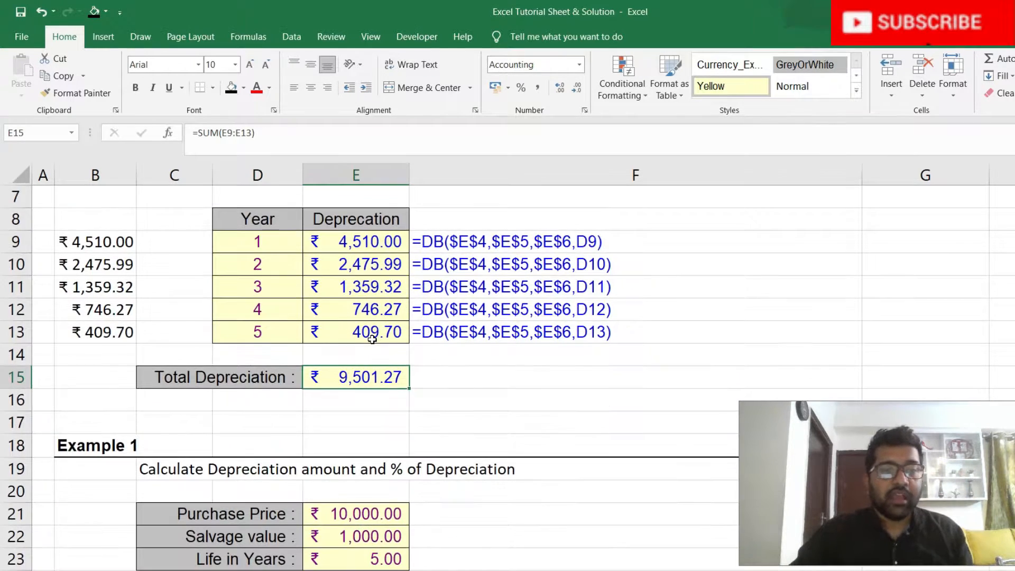
Clear the stray DB formula text from cell E31 below the Example 1 depreciation table.
{"action": "scroll", "coordinate": [372, 338], "scroll_direction": "up", "scroll_amount": 1}
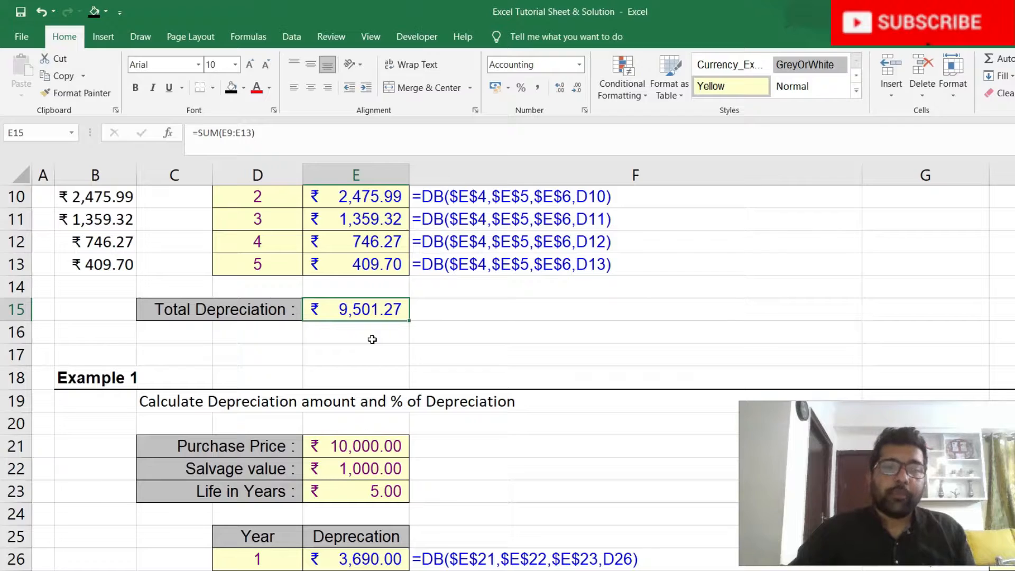
{"action": "scroll", "coordinate": [372, 338], "scroll_direction": "down", "scroll_amount": 1}
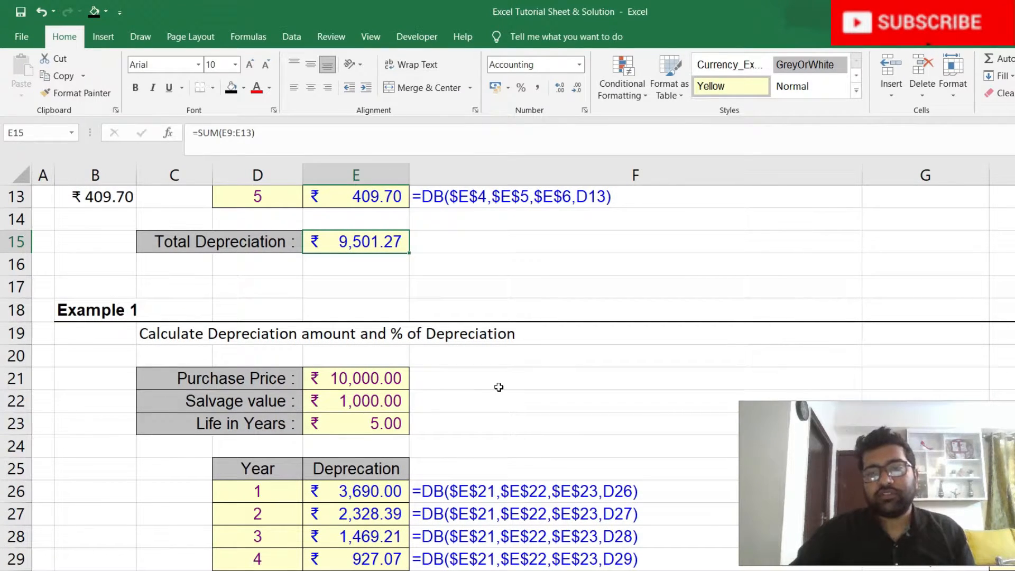
{"action": "scroll", "coordinate": [499, 387], "scroll_direction": "down", "scroll_amount": 3}
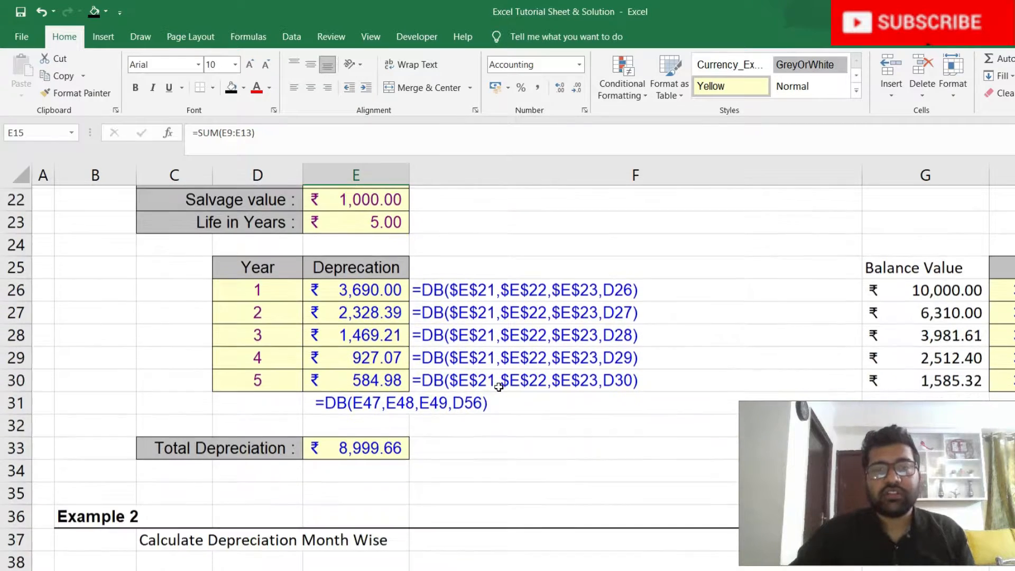
{"action": "scroll", "coordinate": [499, 387], "scroll_direction": "down", "scroll_amount": 1}
{"action": "scroll", "coordinate": [498, 386], "scroll_direction": "up", "scroll_amount": 2}
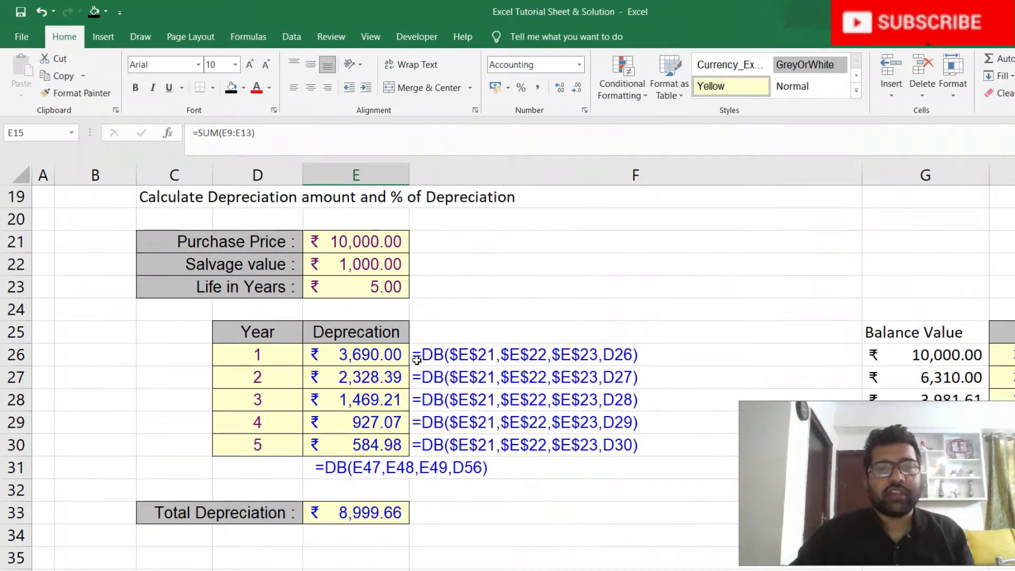
{"action": "scroll", "coordinate": [486, 311], "scroll_direction": "down", "scroll_amount": 1}
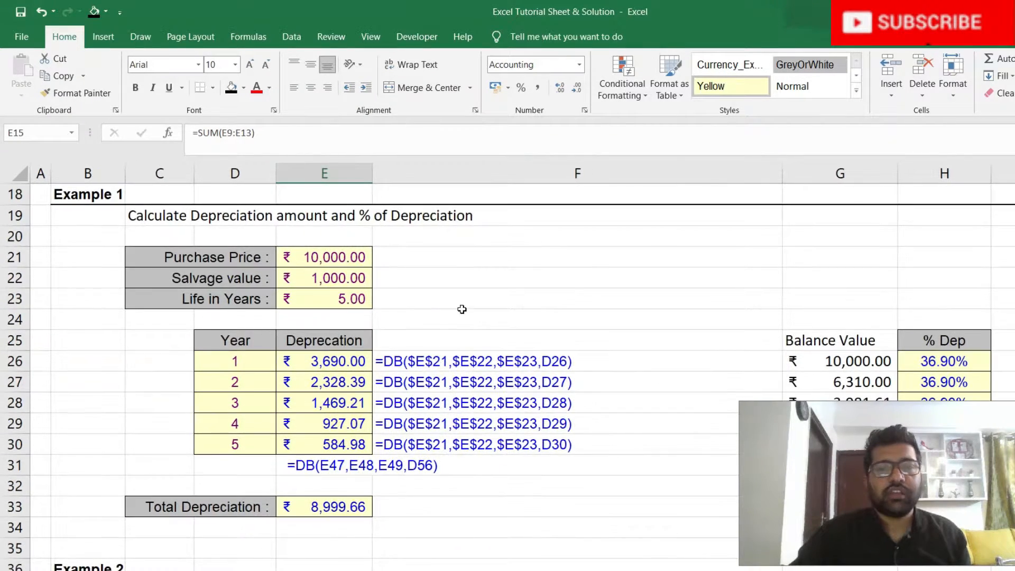
{"action": "scroll", "coordinate": [462, 309], "scroll_direction": "down", "scroll_amount": 1}
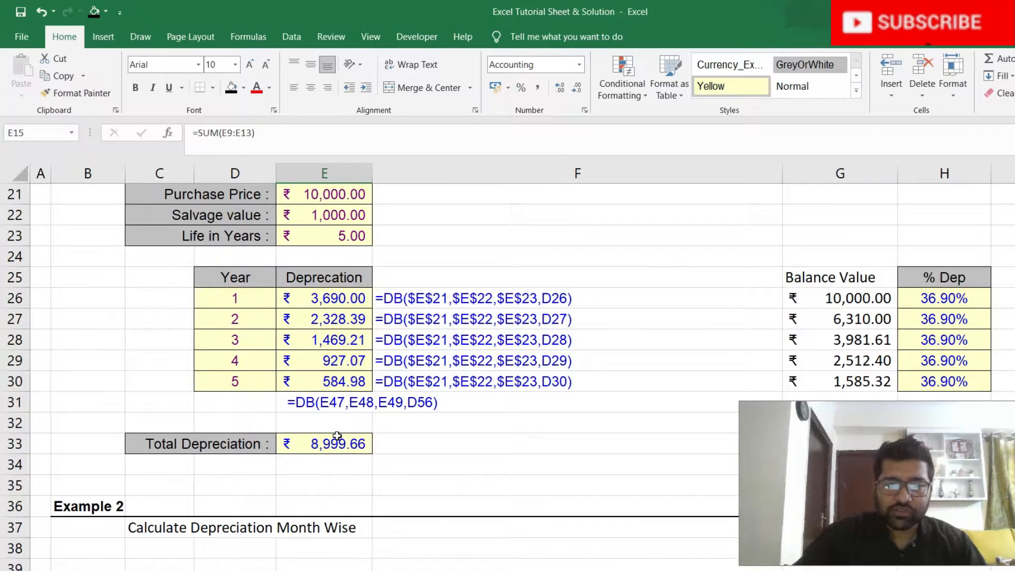
{"action": "left_click", "coordinate": [321, 403]}
{"action": "key", "text": "Delete"}
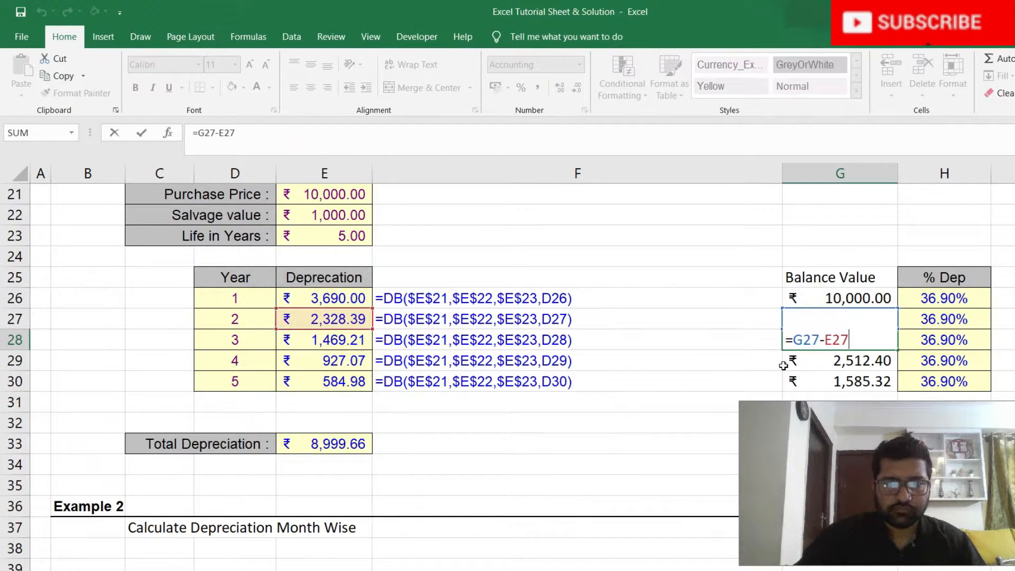
Check the Balance Value formulas in column G and fill G27's formula =G26-E26 down to G30.
{"action": "key", "text": "ctrl+Return"}
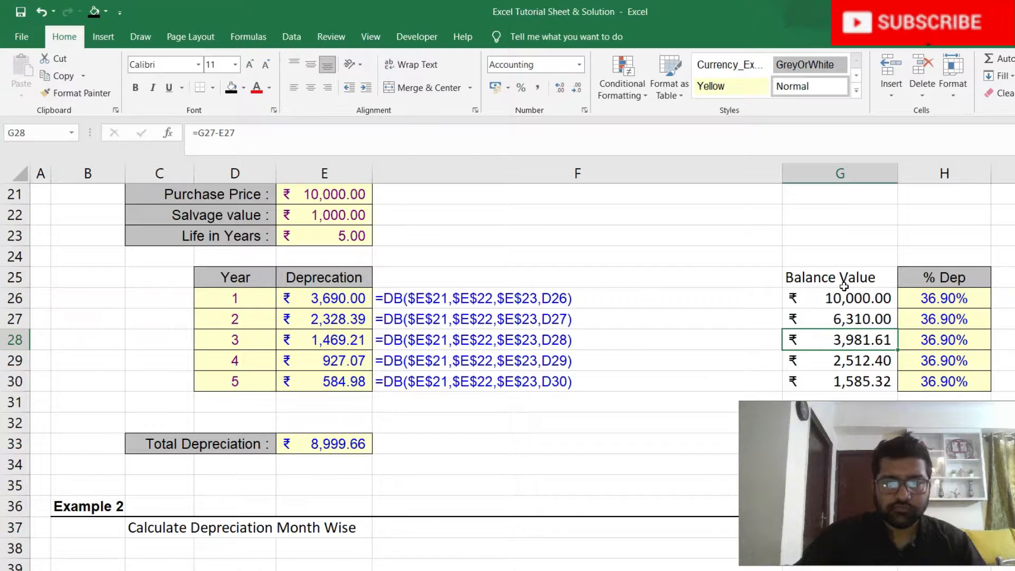
{"action": "left_click", "coordinate": [834, 301]}
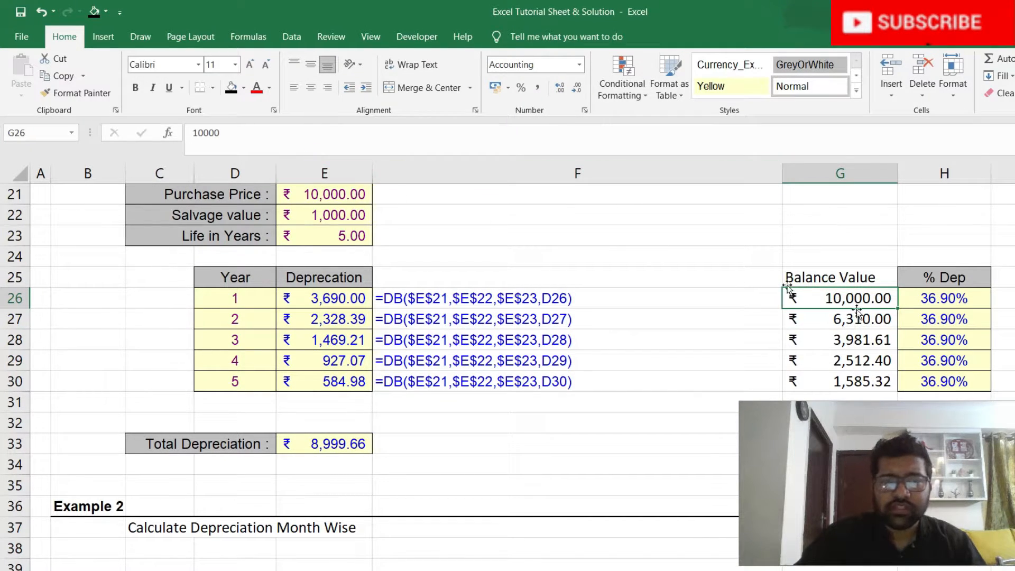
{"action": "left_click", "coordinate": [841, 318]}
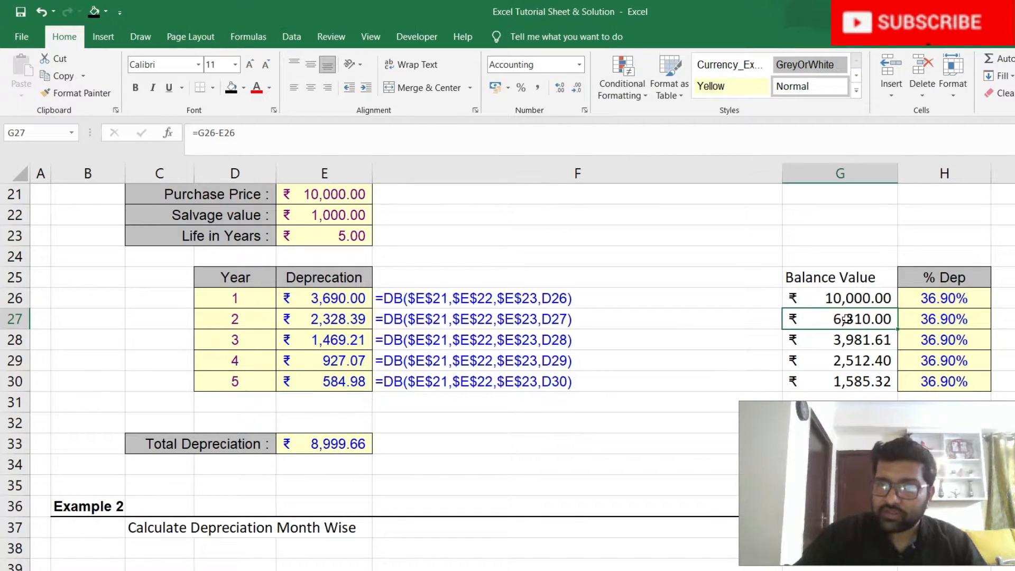
{"action": "double_click", "coordinate": [899, 330]}
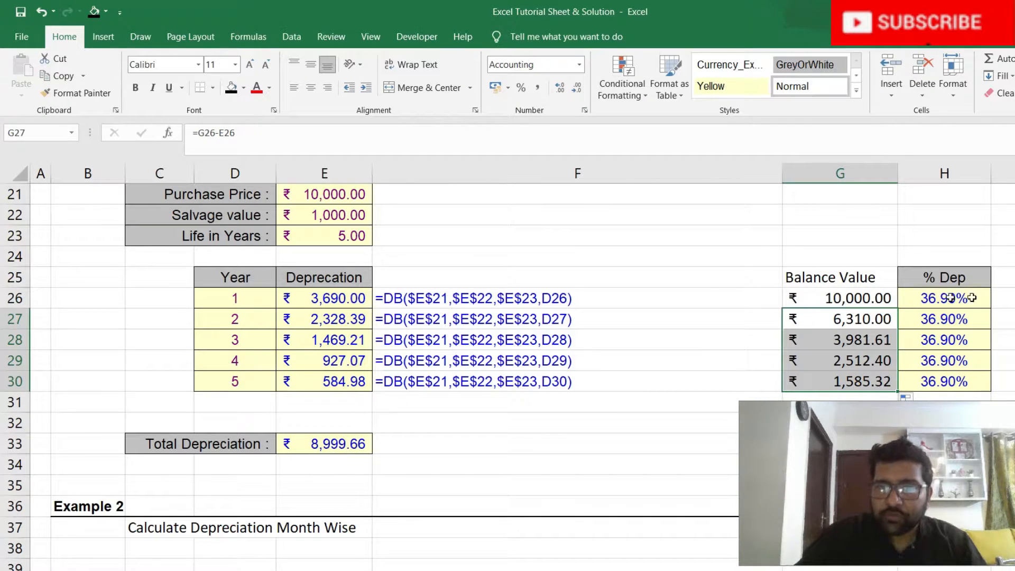
Calculate the first year's depreciation percentage in I26 with the formula =E26/G26.
{"action": "left_click", "coordinate": [1008, 298]}
{"action": "key", "text": "F2"}
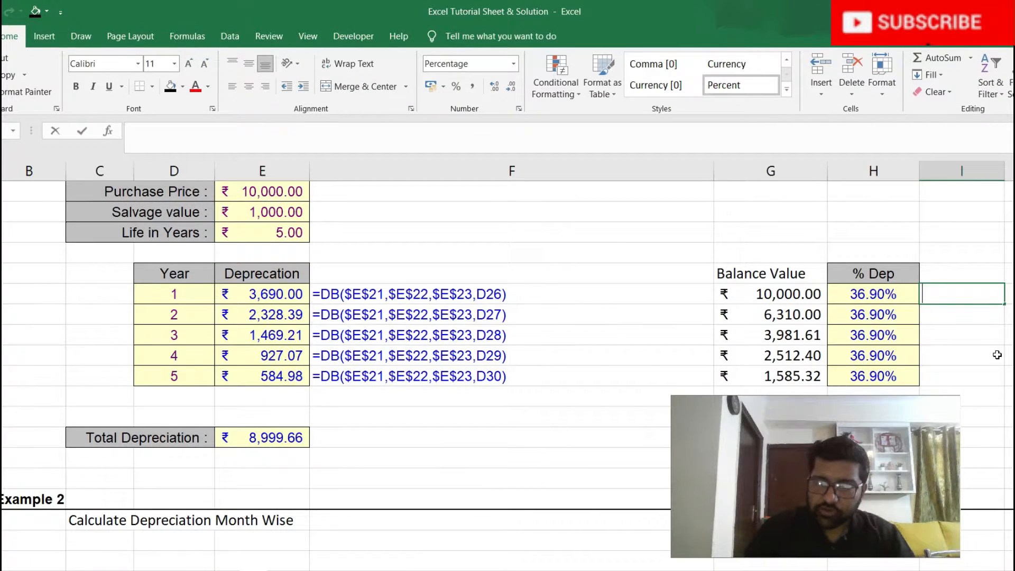
{"action": "type", "text": "="}
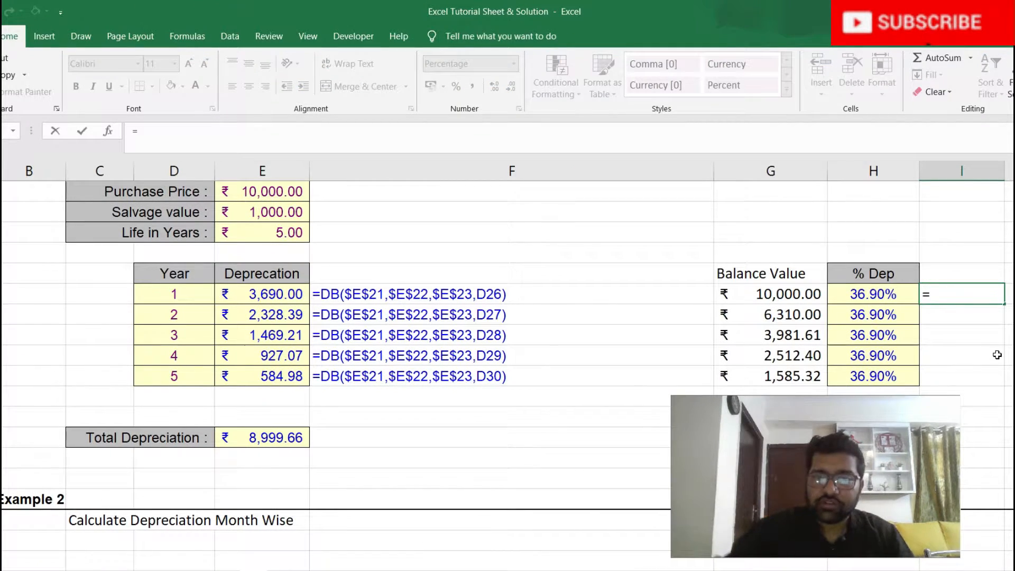
{"action": "left_click", "coordinate": [269, 294]}
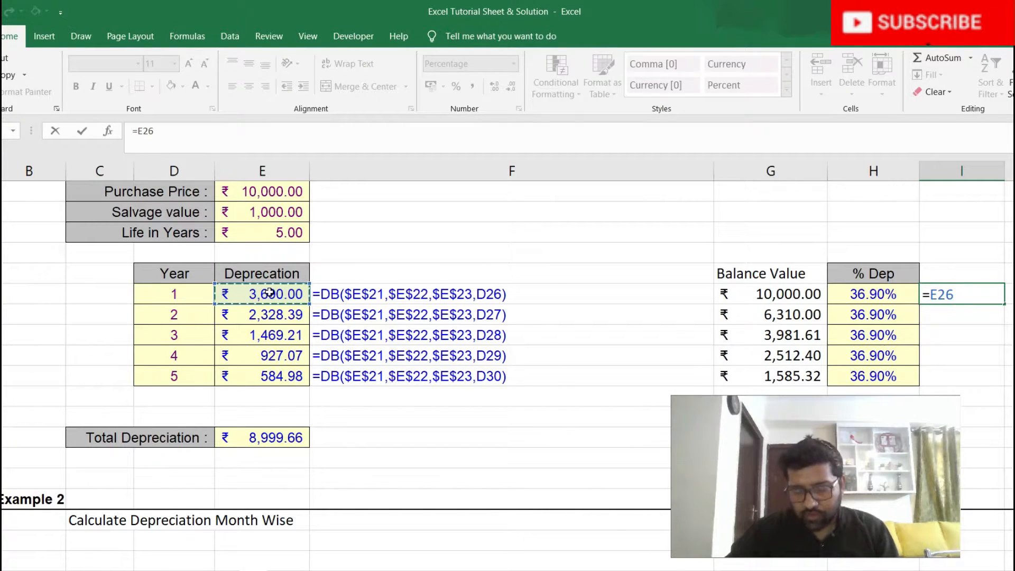
{"action": "type", "text": "/"}
{"action": "left_click", "coordinate": [745, 296]}
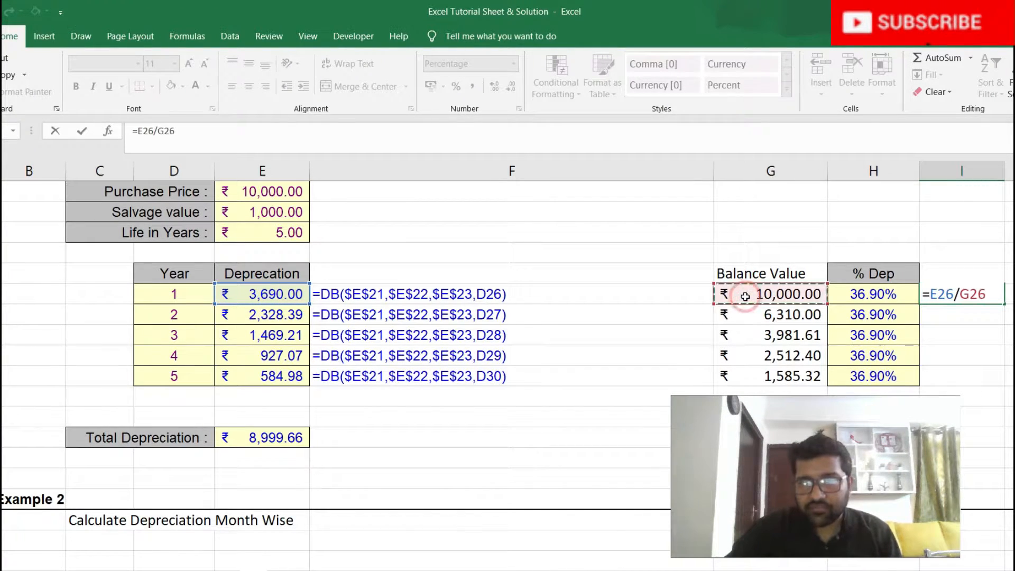
{"action": "key", "text": "Return"}
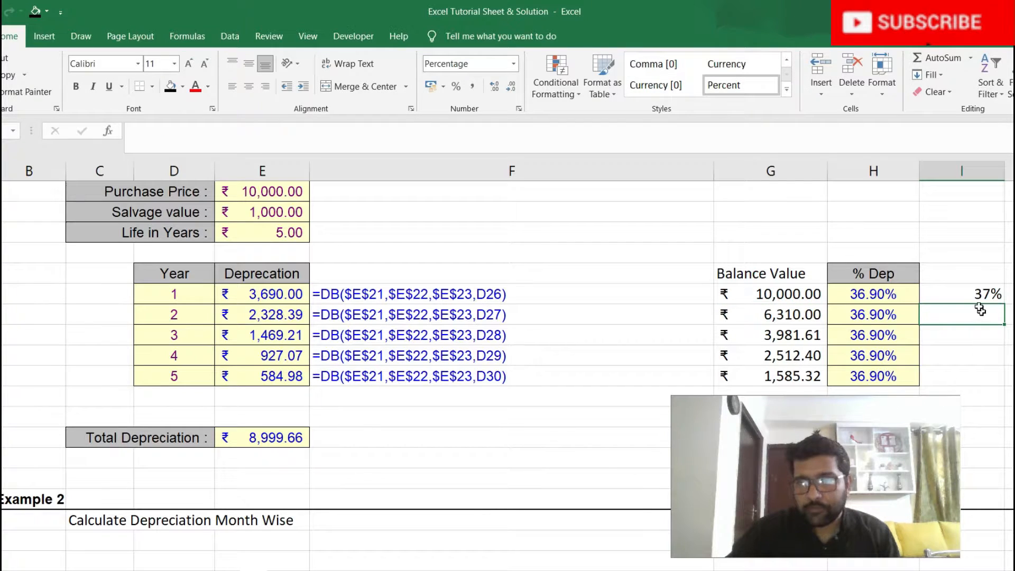
Fill the percentage formula from I26 down to I30 for the remaining years.
{"action": "left_click", "coordinate": [979, 297]}
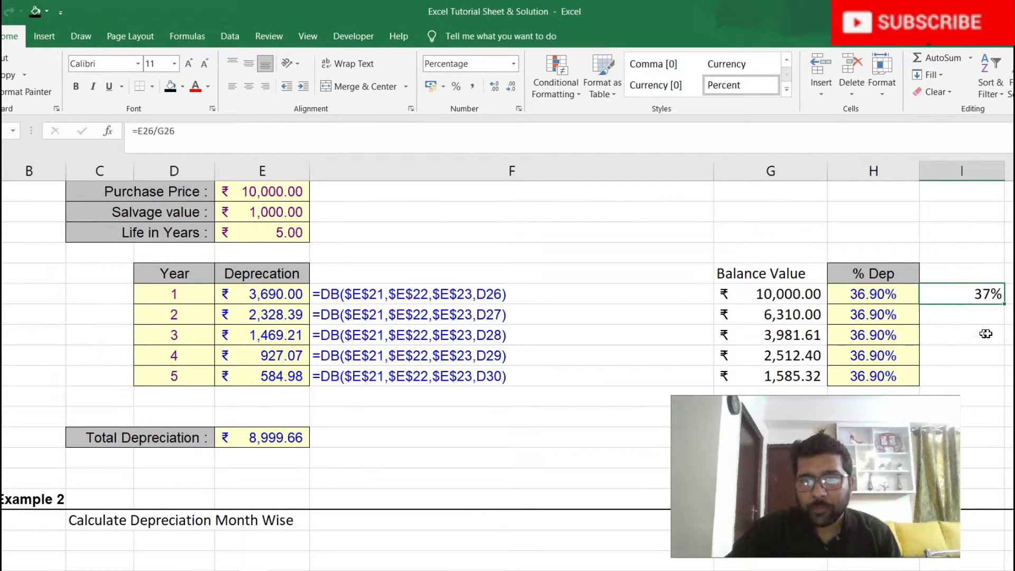
{"action": "left_click_drag", "start_coordinate": [1004, 304], "coordinate": [1004, 364]}
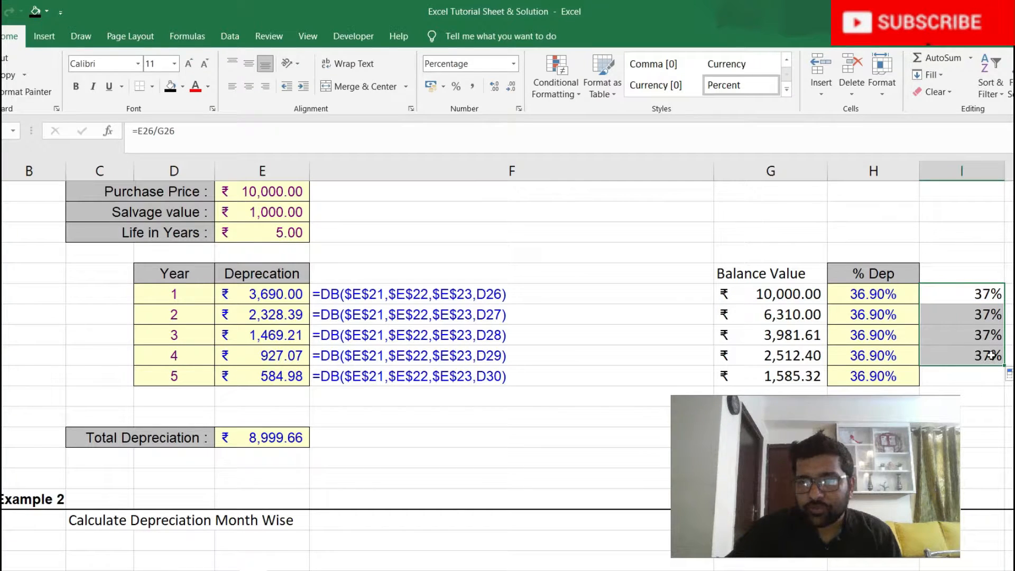
{"action": "left_click", "coordinate": [992, 355]}
{"action": "left_click_drag", "start_coordinate": [1003, 364], "coordinate": [1001, 376]}
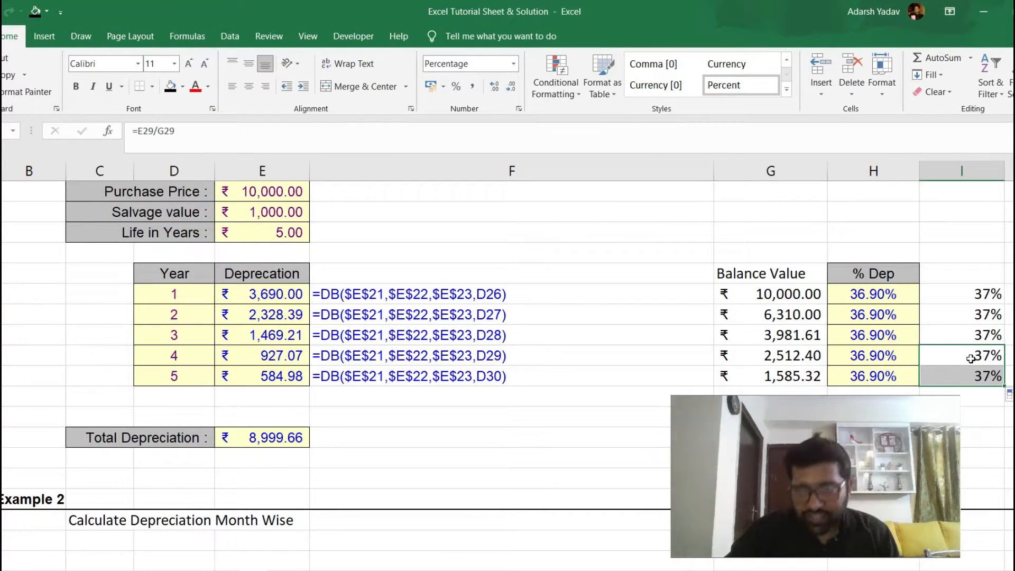
{"action": "left_click", "coordinate": [603, 381]}
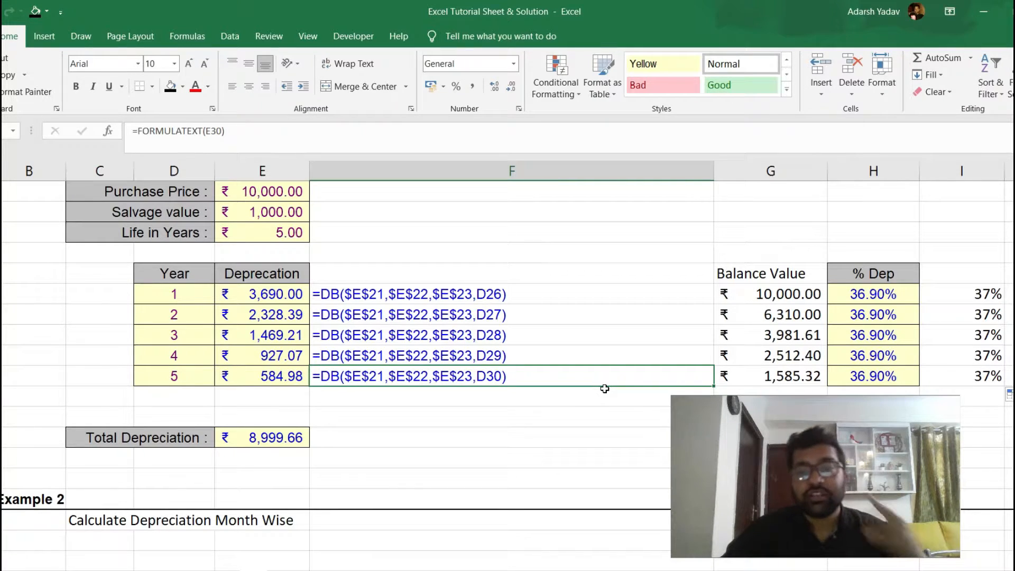
Start a DB formula in B45 of the month-wise Example 2, with E40 as cost and E41 as salvage value.
{"action": "scroll", "coordinate": [604, 389], "scroll_direction": "down", "scroll_amount": 3}
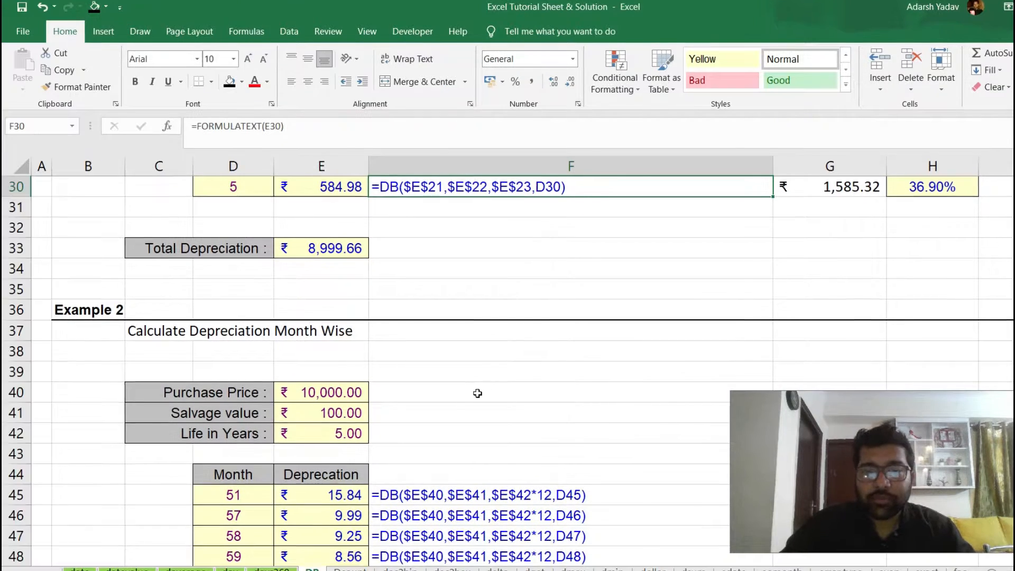
{"action": "scroll", "coordinate": [415, 386], "scroll_direction": "down", "scroll_amount": 2}
{"action": "scroll", "coordinate": [477, 393], "scroll_direction": "down", "scroll_amount": 1}
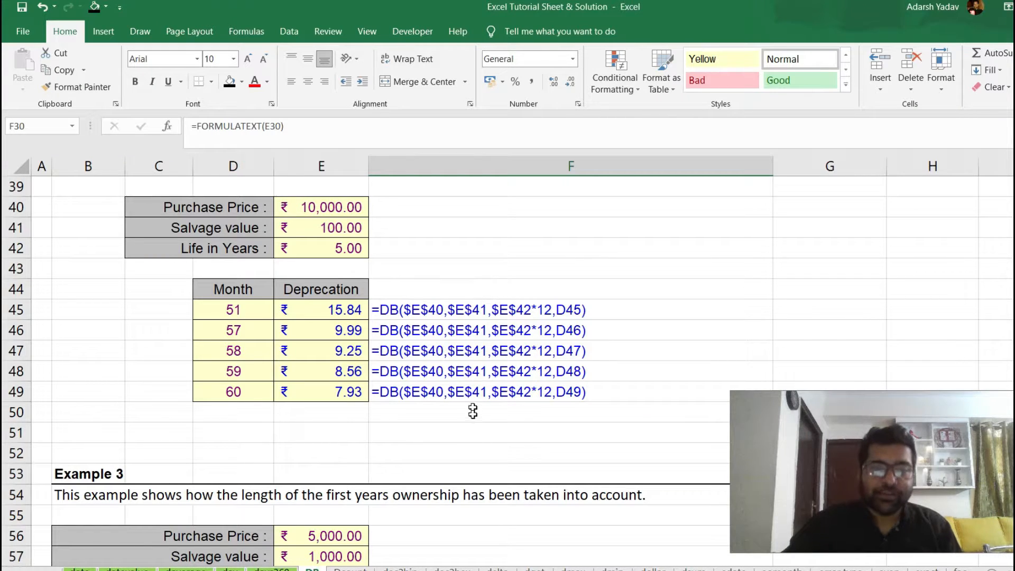
{"action": "left_click", "coordinate": [97, 309]}
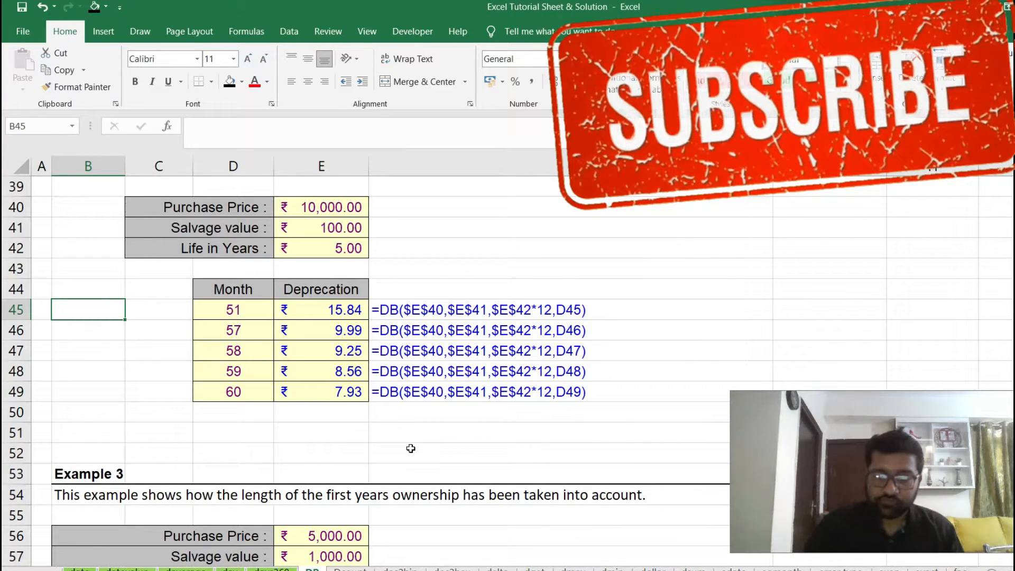
{"action": "type", "text": "=db"}
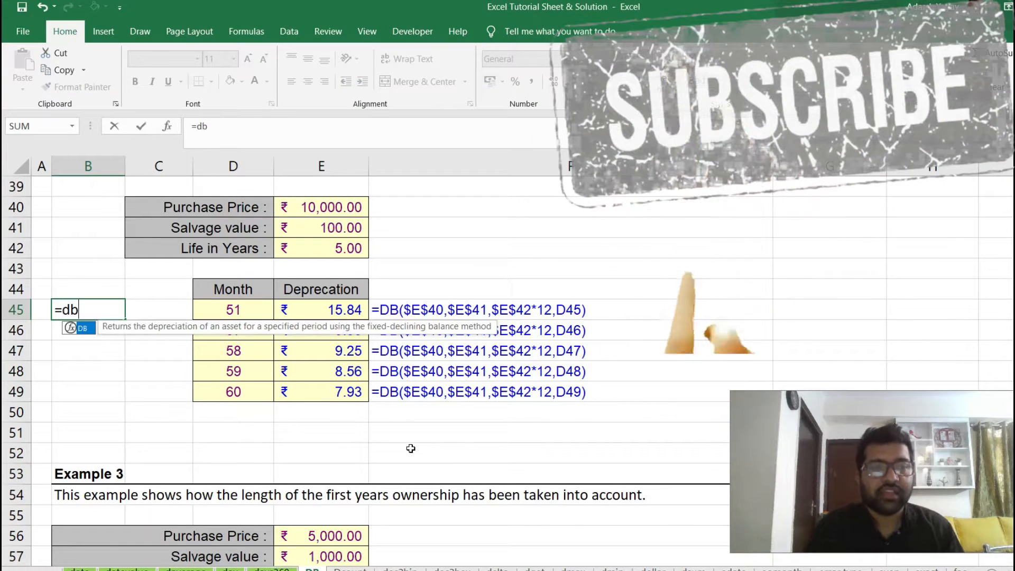
{"action": "key", "text": "Tab"}
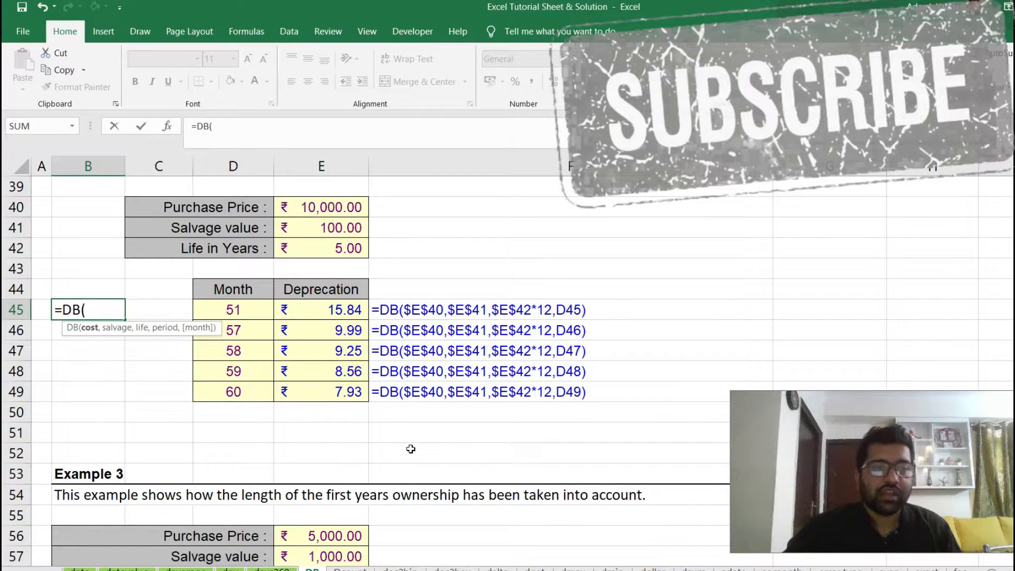
{"action": "left_click", "coordinate": [316, 208]}
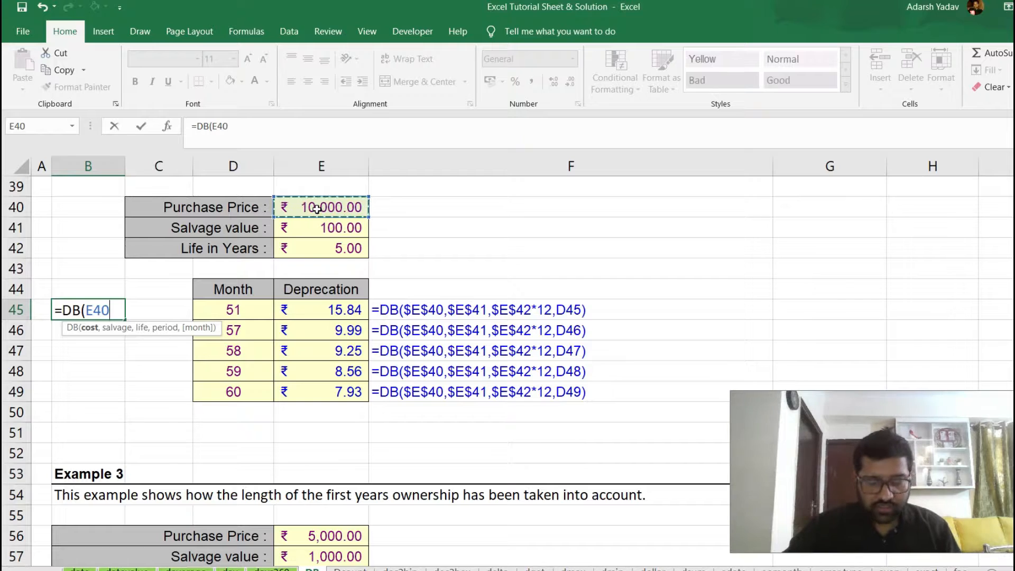
{"action": "type", "text": ","}
{"action": "left_click", "coordinate": [330, 228]}
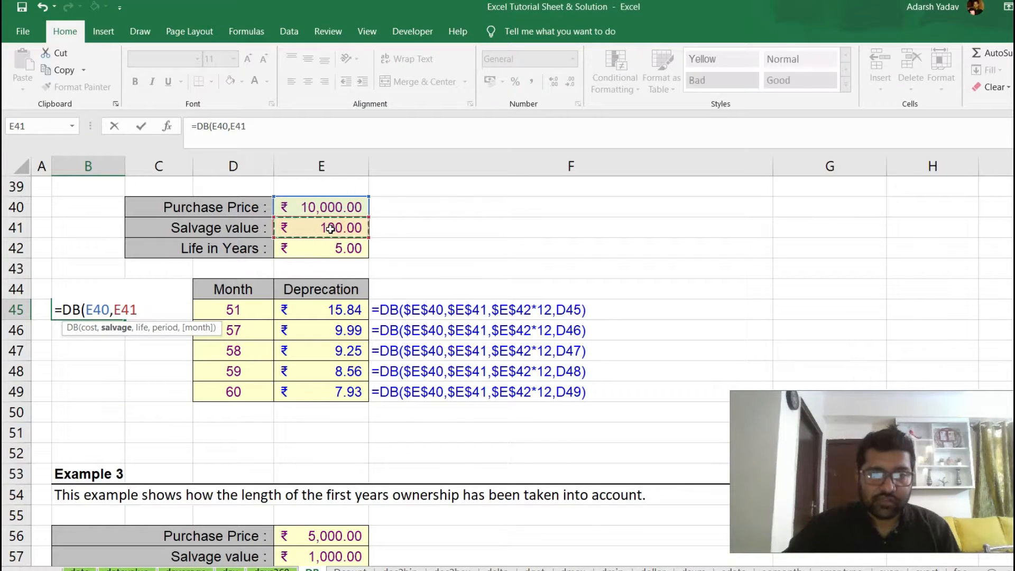
{"action": "type", "text": ","}
Complete the DB formula in B45 with a life of E42*12 and D45 as the period.
{"action": "left_click", "coordinate": [317, 250]}
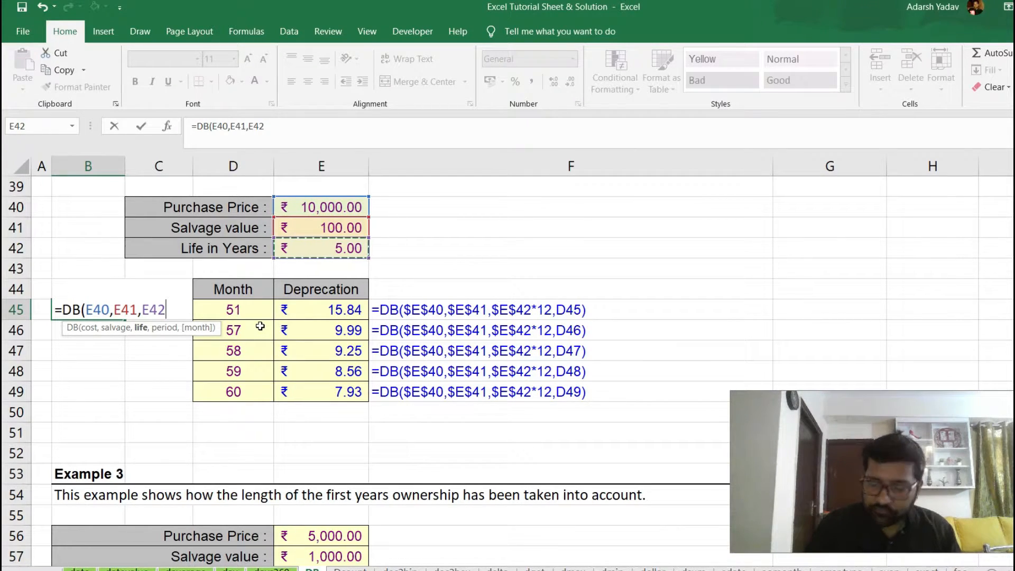
{"action": "type", "text": "*"}
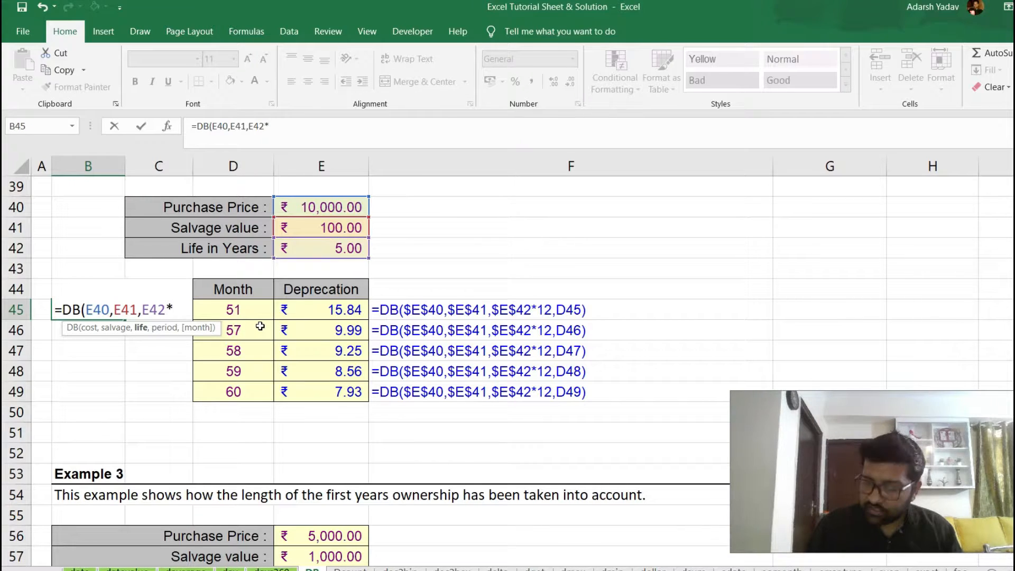
{"action": "type", "text": "12,"}
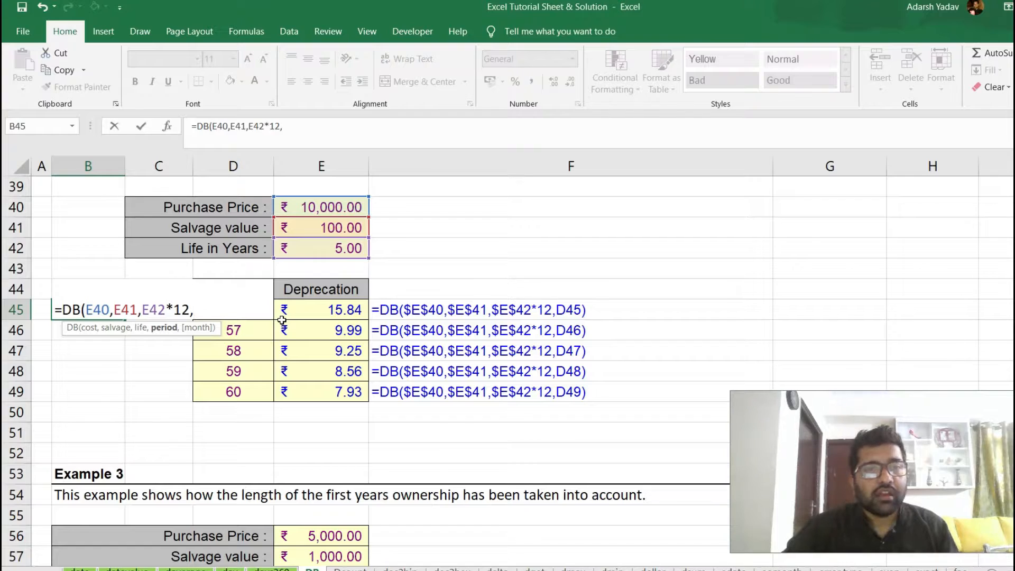
{"action": "type", "text": "d"}
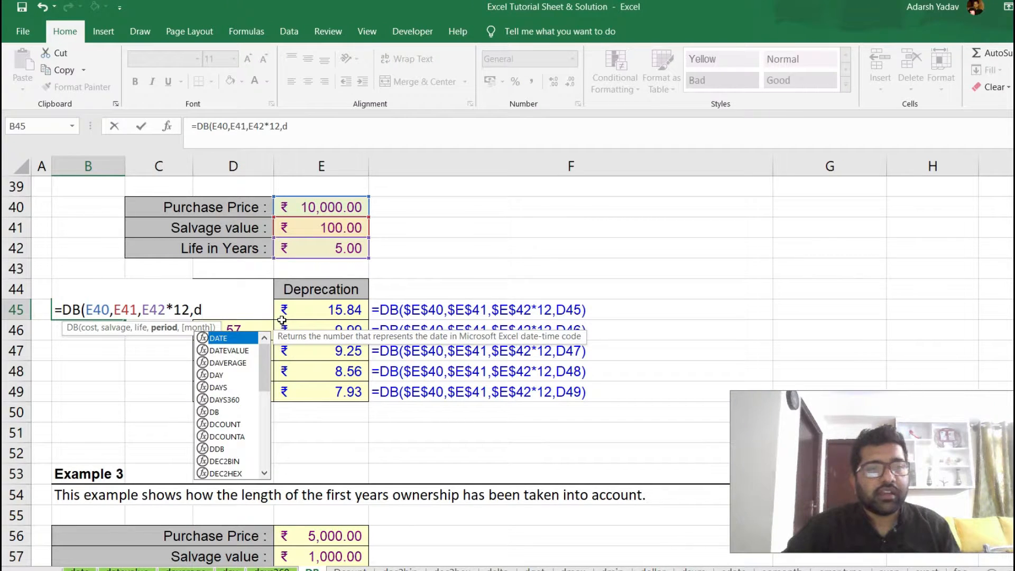
{"action": "type", "text": "45"}
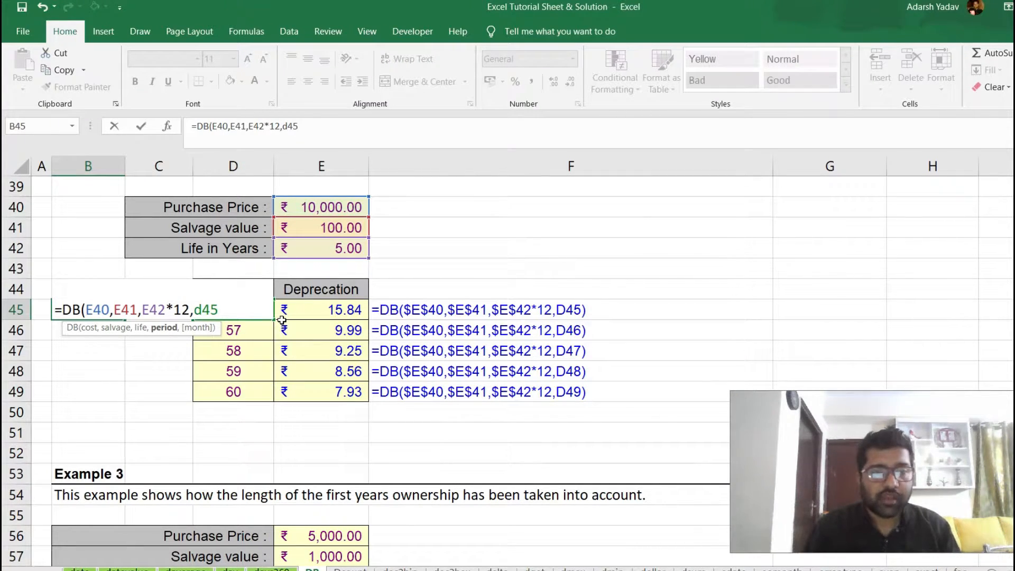
{"action": "key", "text": "Return"}
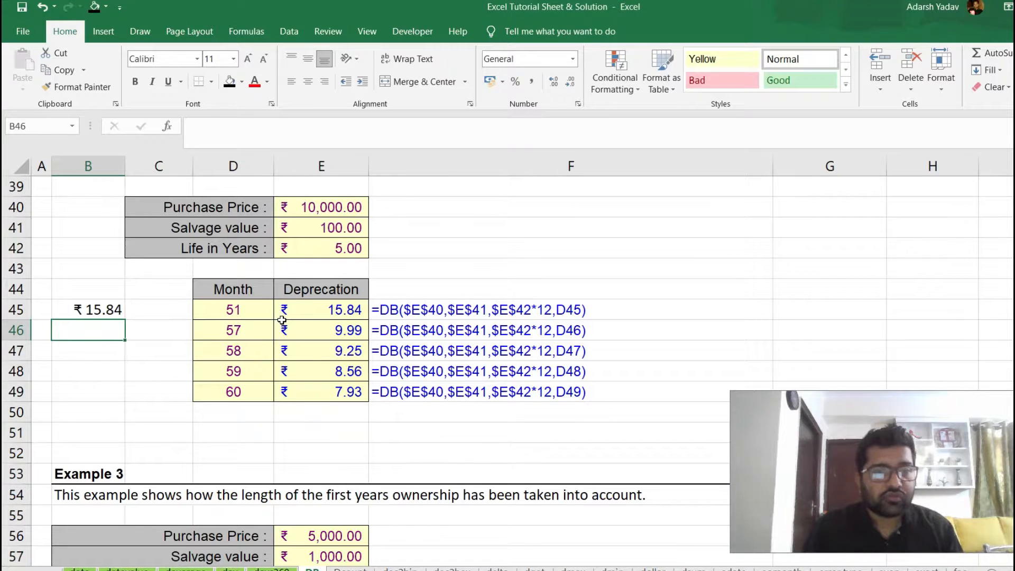
Make the cost, salvage and life references in B45's DB formula absolute as $E$40, $E$41 and $E$42.
{"action": "key", "text": "Up"}
{"action": "left_click", "coordinate": [85, 309]}
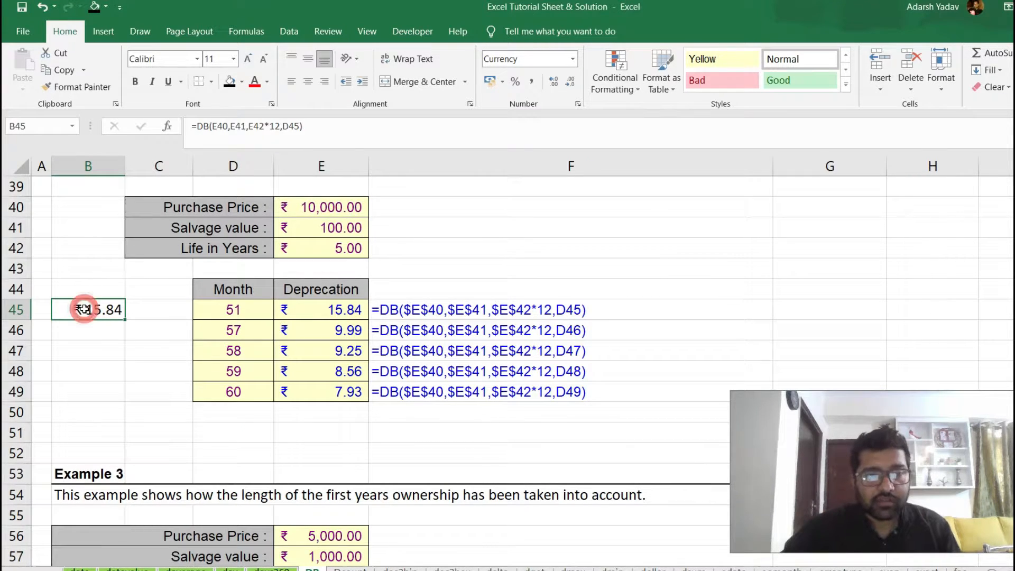
{"action": "key", "text": "F2"}
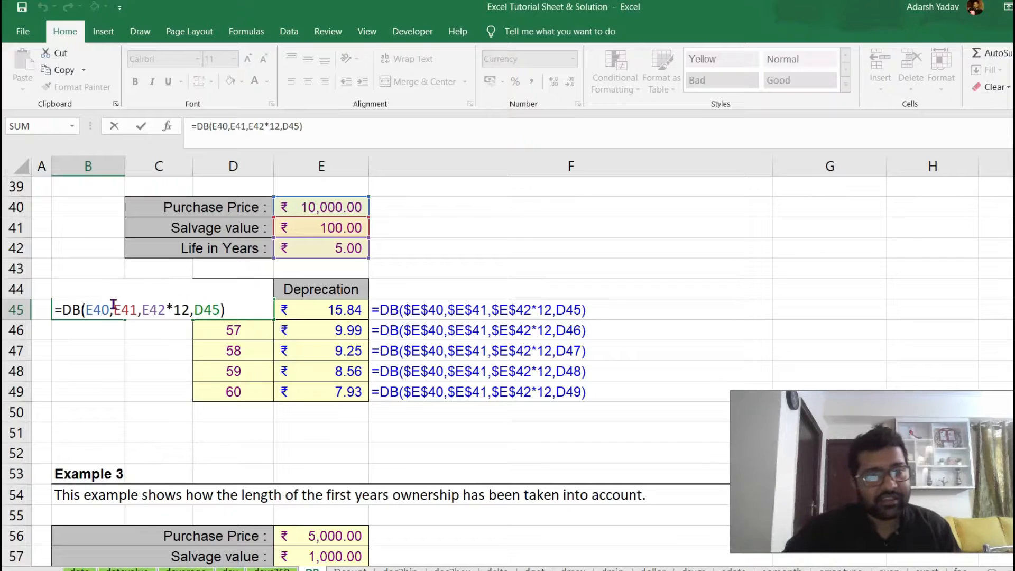
{"action": "left_click", "coordinate": [97, 307]}
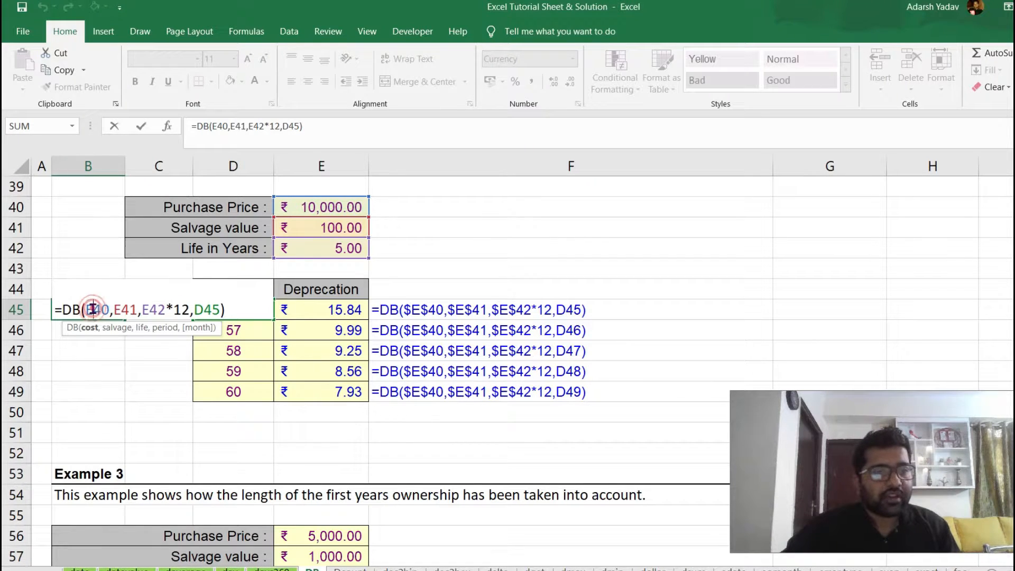
{"action": "key", "text": "F4"}
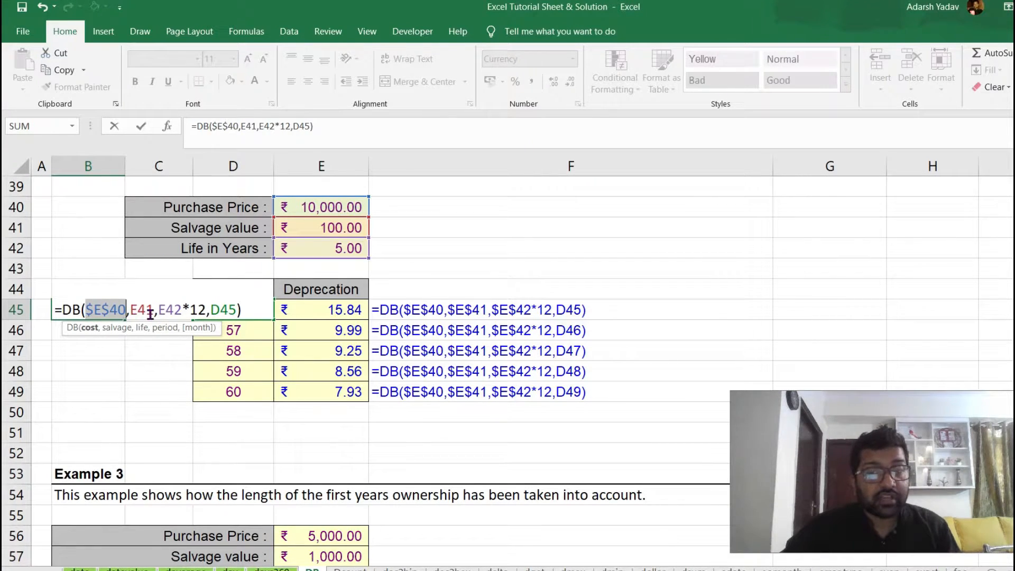
{"action": "left_click", "coordinate": [146, 310]}
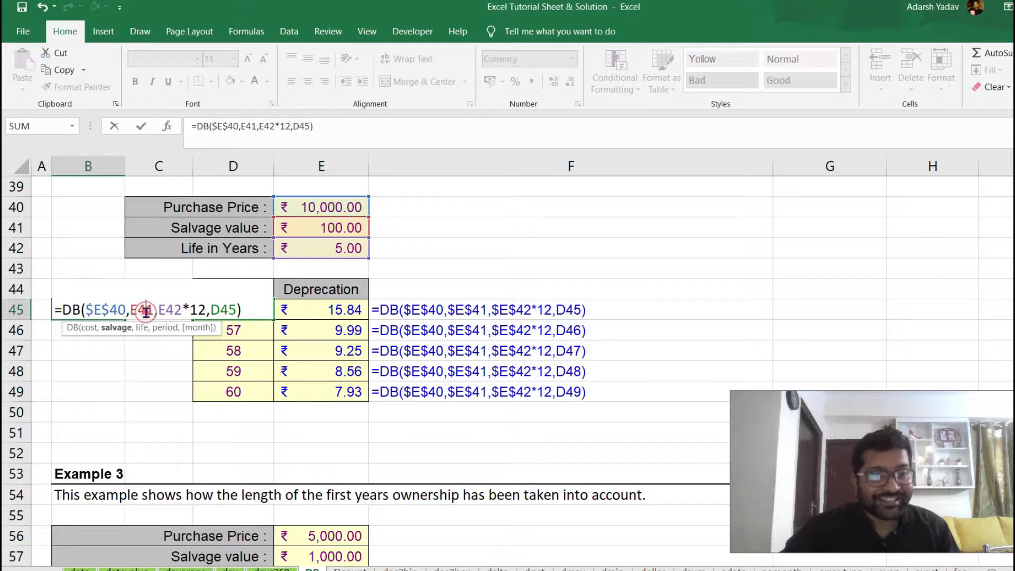
{"action": "key", "text": "F4"}
{"action": "left_click", "coordinate": [182, 310]}
{"action": "key", "text": "F4"}
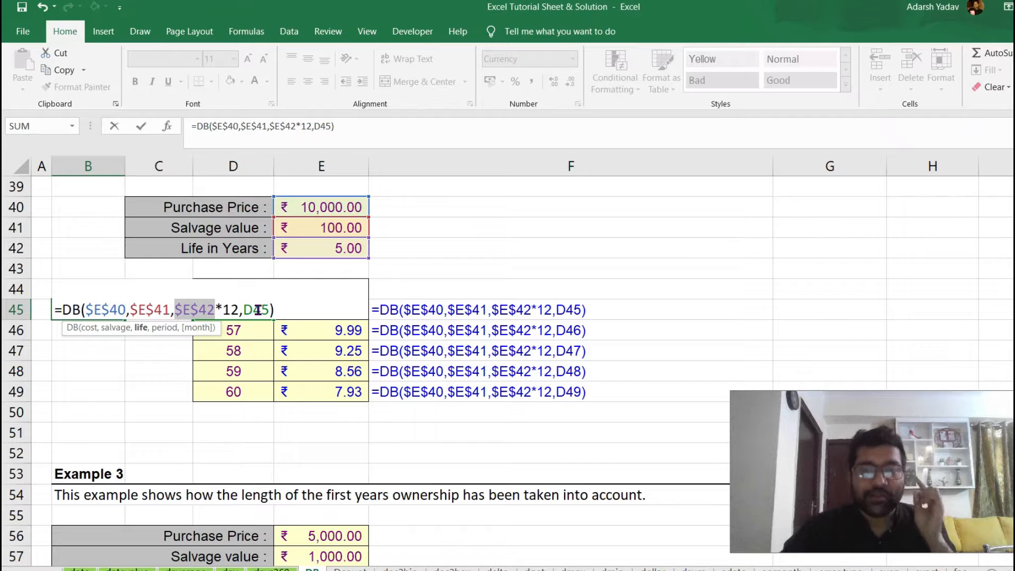
{"action": "key", "text": "Return"}
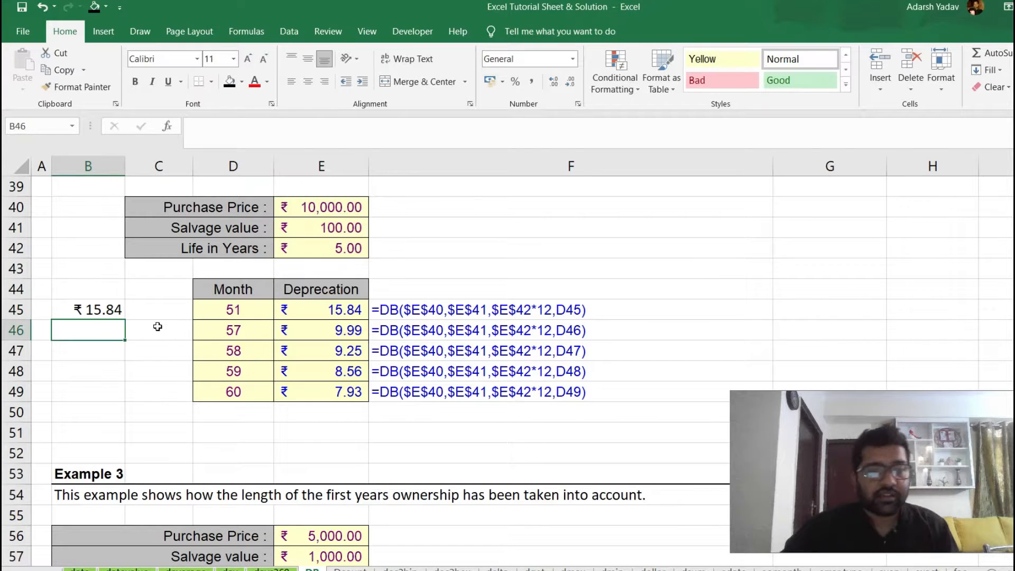
Fill the DB formula from B45 down to B49 and set the first month in D45 to 1.
{"action": "left_click", "coordinate": [87, 311]}
{"action": "left_click_drag", "start_coordinate": [123, 319], "coordinate": [125, 393]}
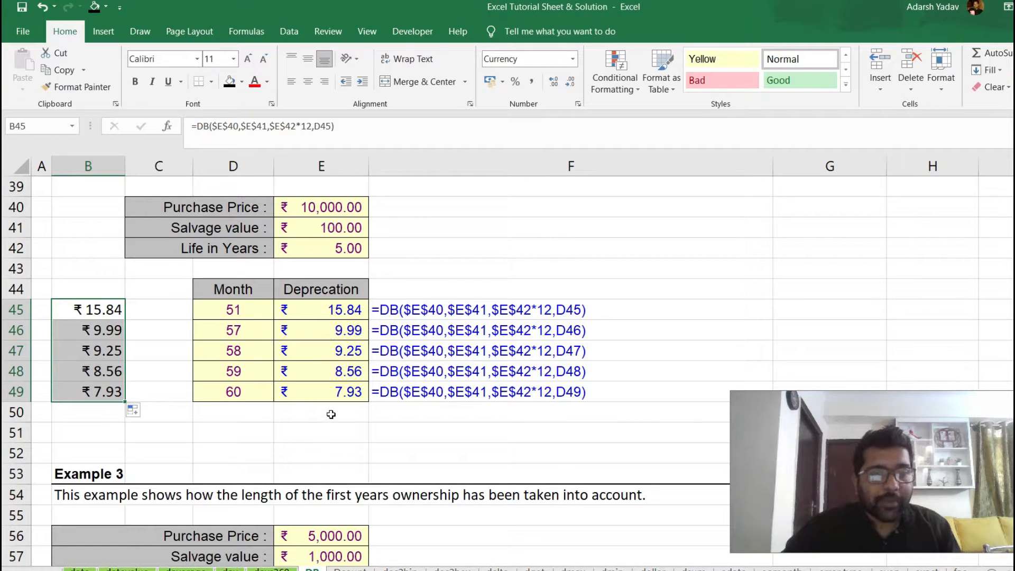
{"action": "left_click", "coordinate": [231, 312]}
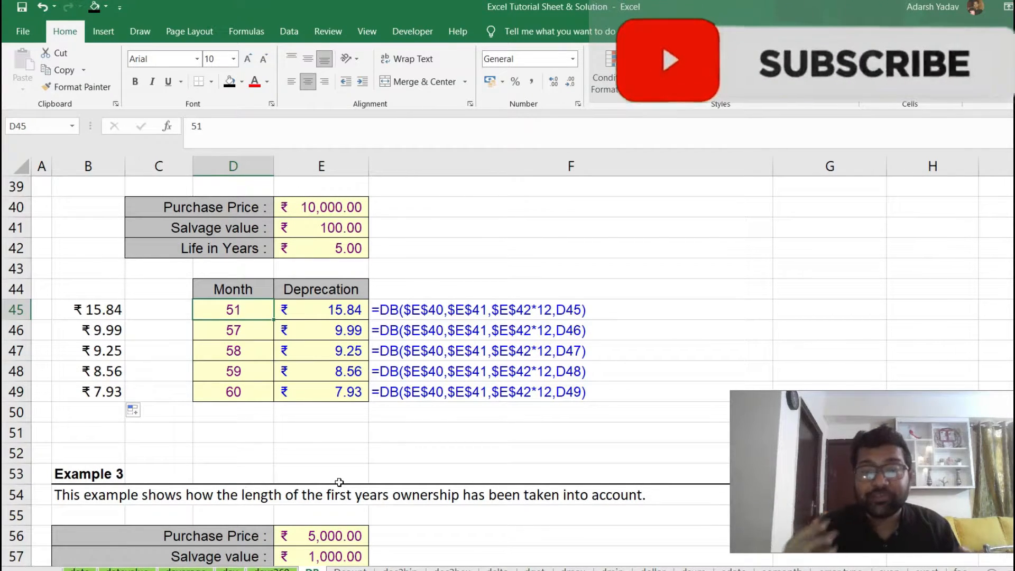
{"action": "type", "text": "1"}
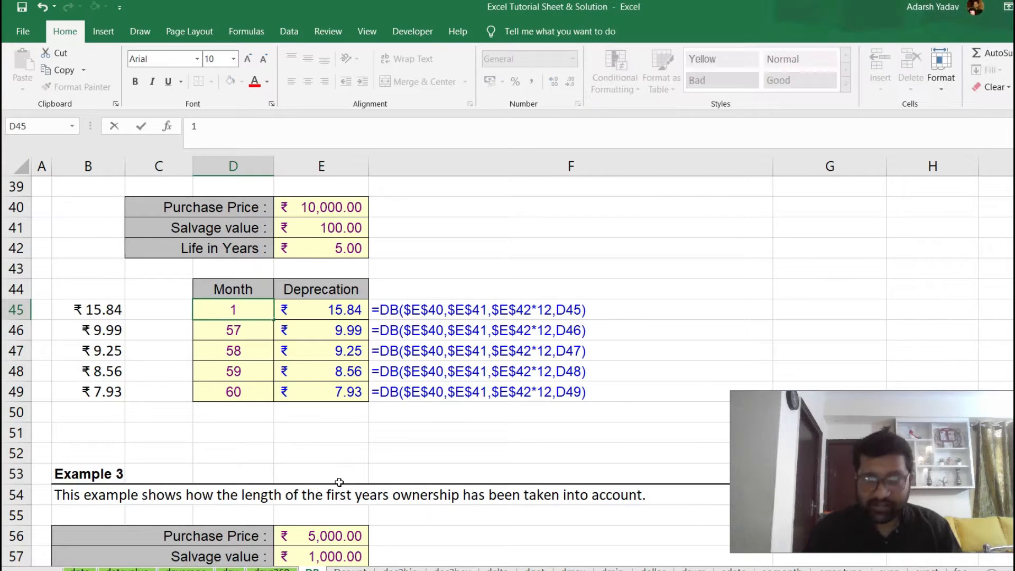
{"action": "key", "text": "Return"}
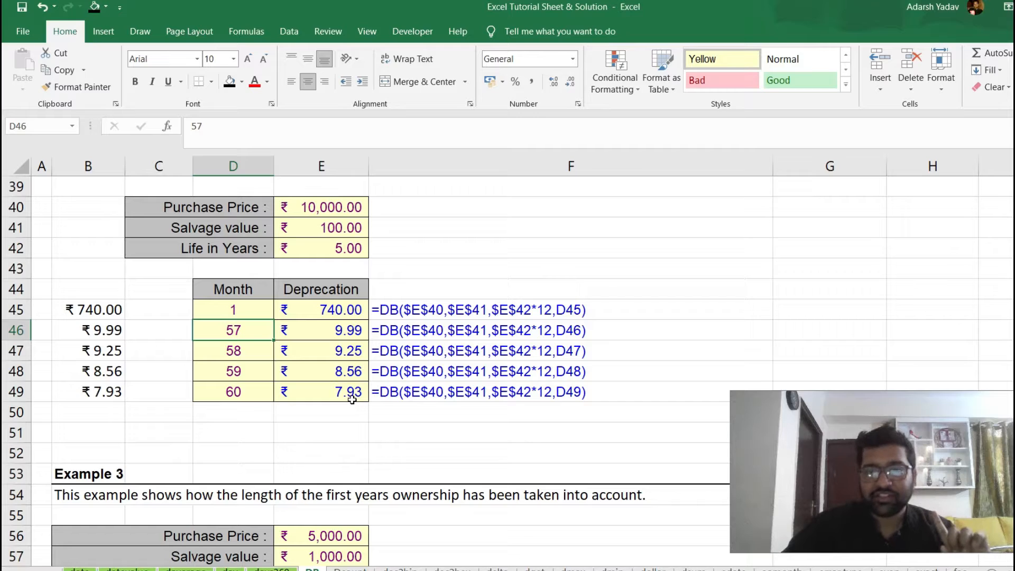
Set the First Year Ownership In Months value in E59 of Example 3 to 4.
{"action": "scroll", "coordinate": [407, 456], "scroll_direction": "down", "scroll_amount": 3}
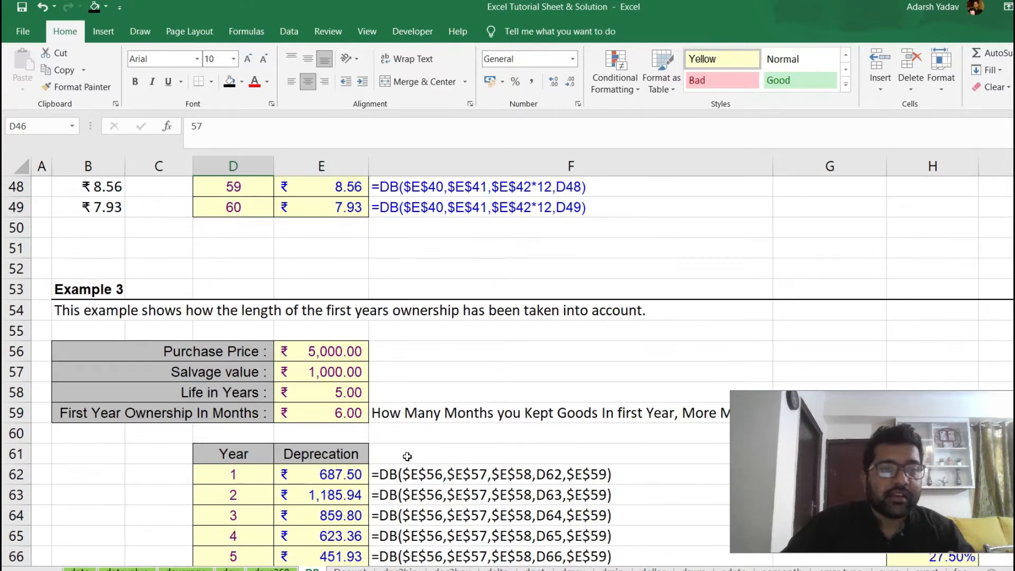
{"action": "scroll", "coordinate": [407, 456], "scroll_direction": "down", "scroll_amount": 1}
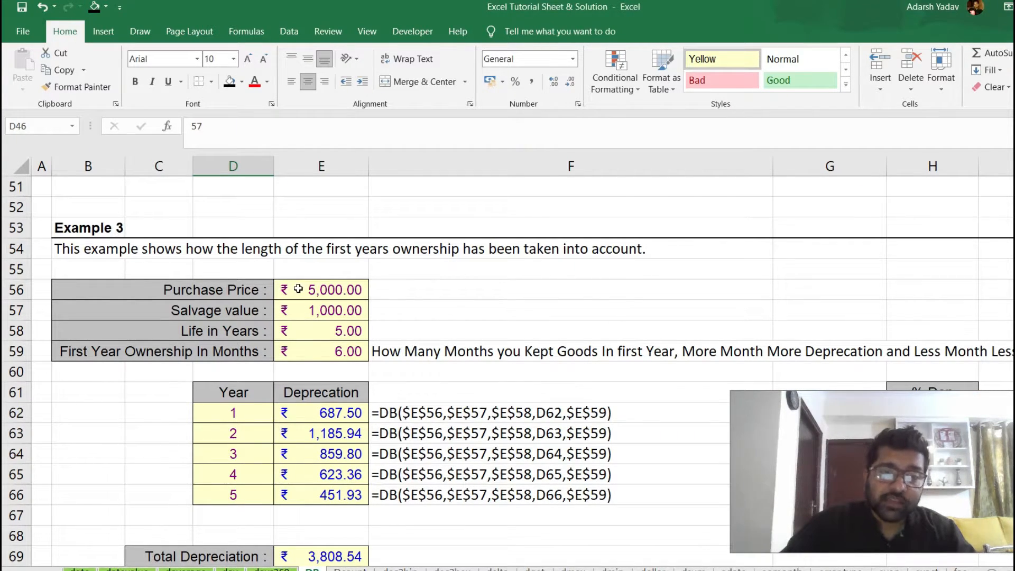
{"action": "left_click_drag", "start_coordinate": [298, 288], "coordinate": [296, 330]}
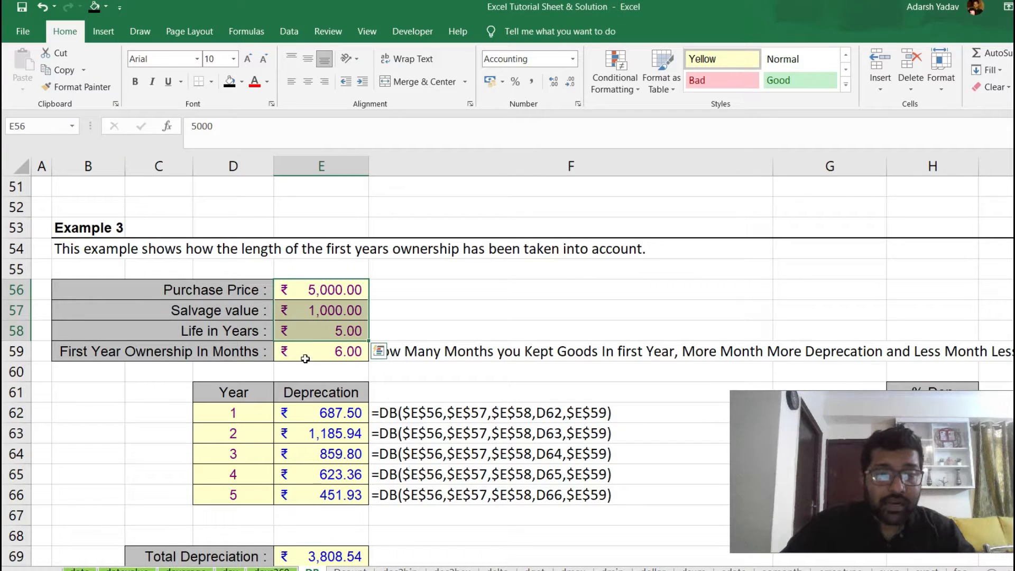
{"action": "left_click", "coordinate": [305, 357]}
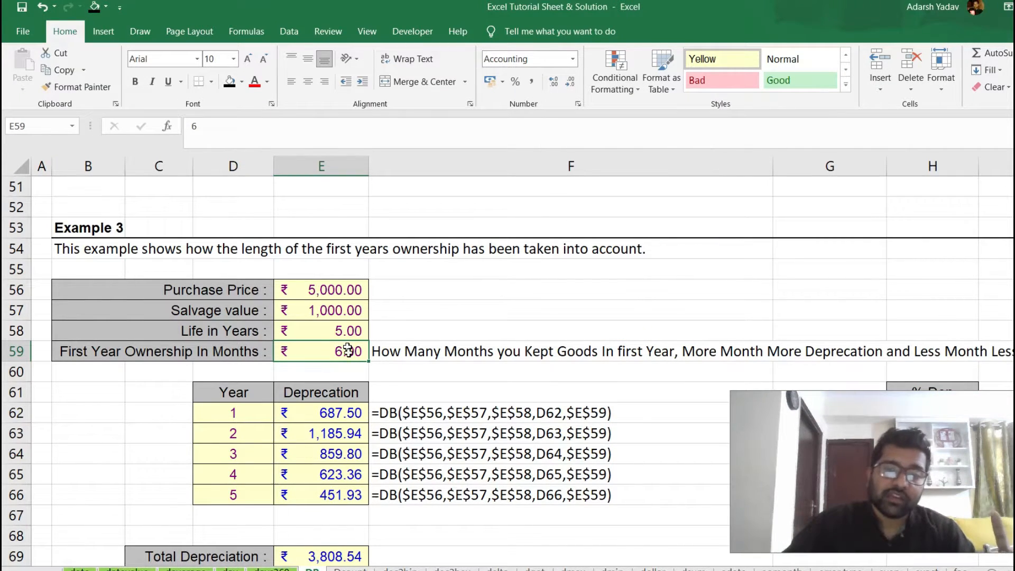
{"action": "scroll", "coordinate": [577, 454], "scroll_direction": "down", "scroll_amount": 2}
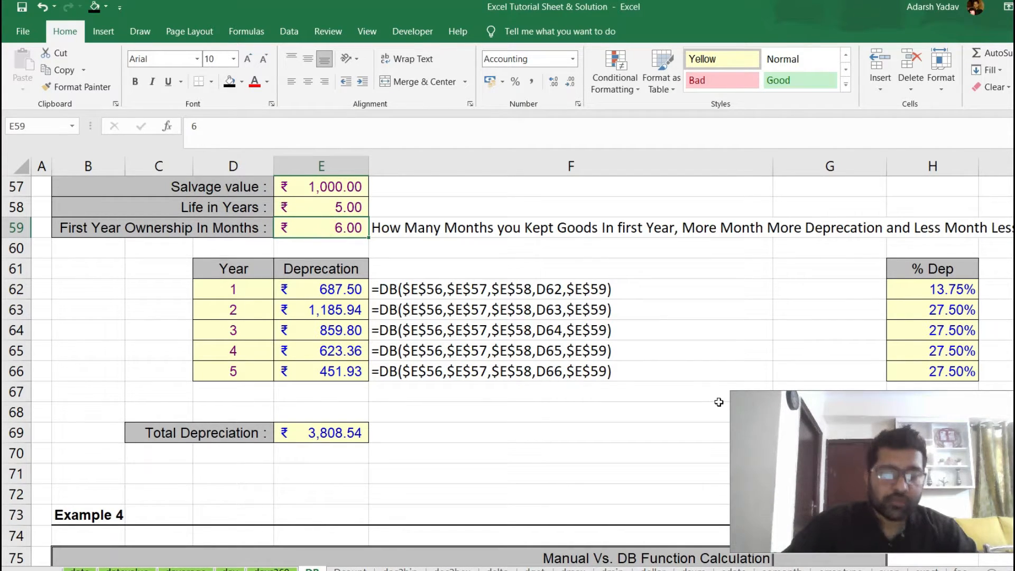
{"action": "type", "text": "4"}
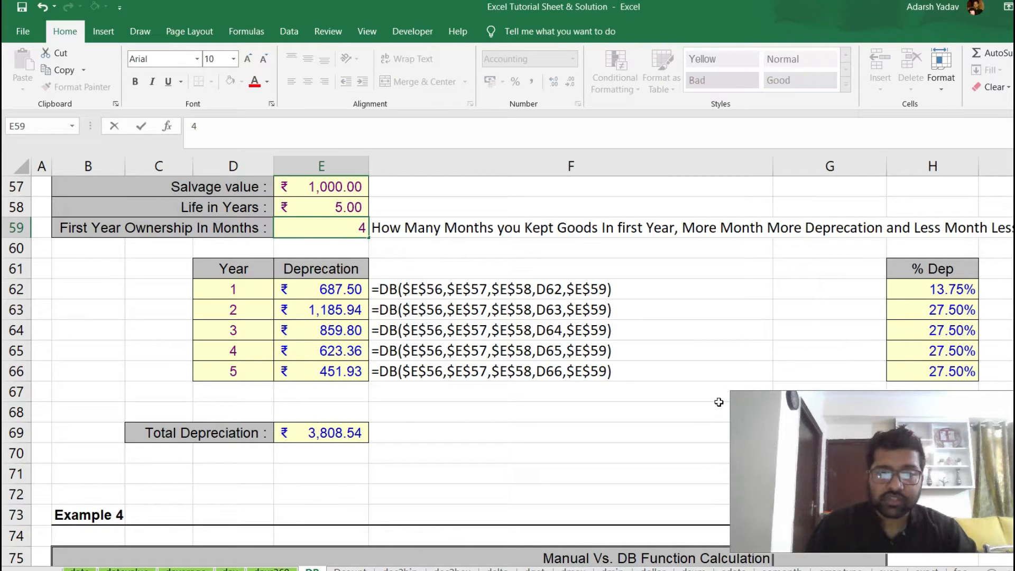
{"action": "key", "text": "Return"}
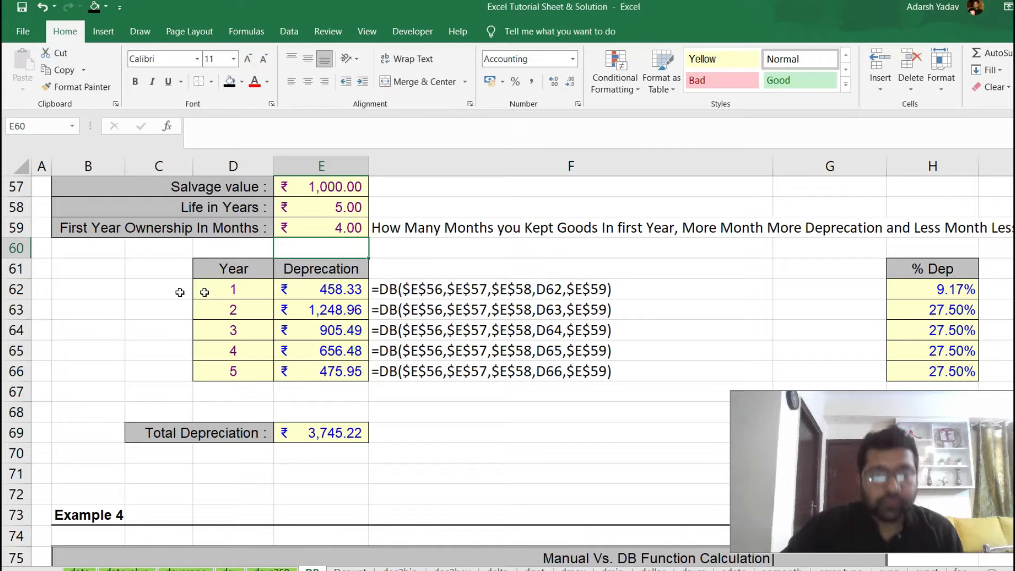
Start a DB formula in B62 of Example 3, with E56 as cost and E57 as salvage value.
{"action": "left_click", "coordinate": [79, 293]}
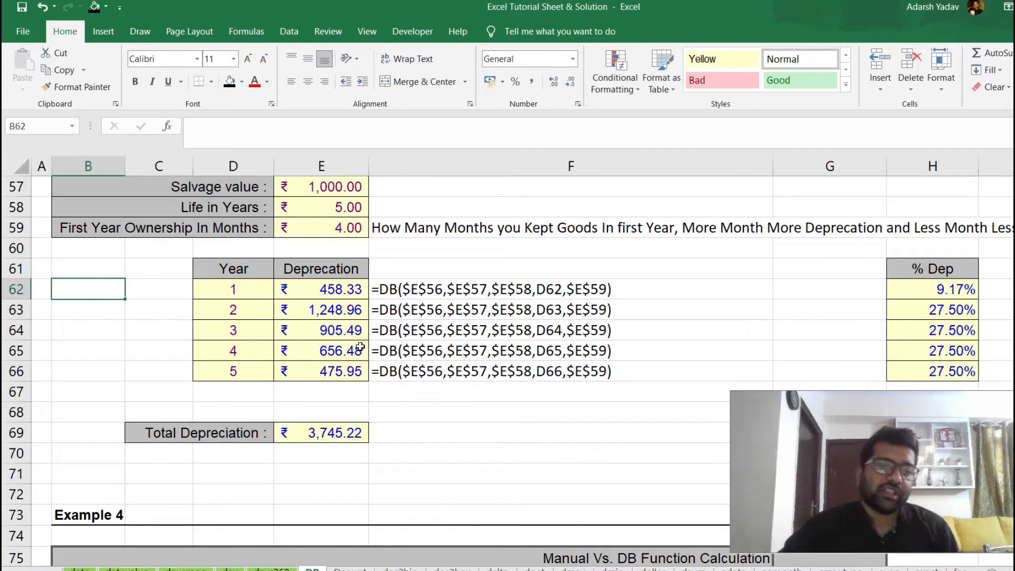
{"action": "type", "text": "="}
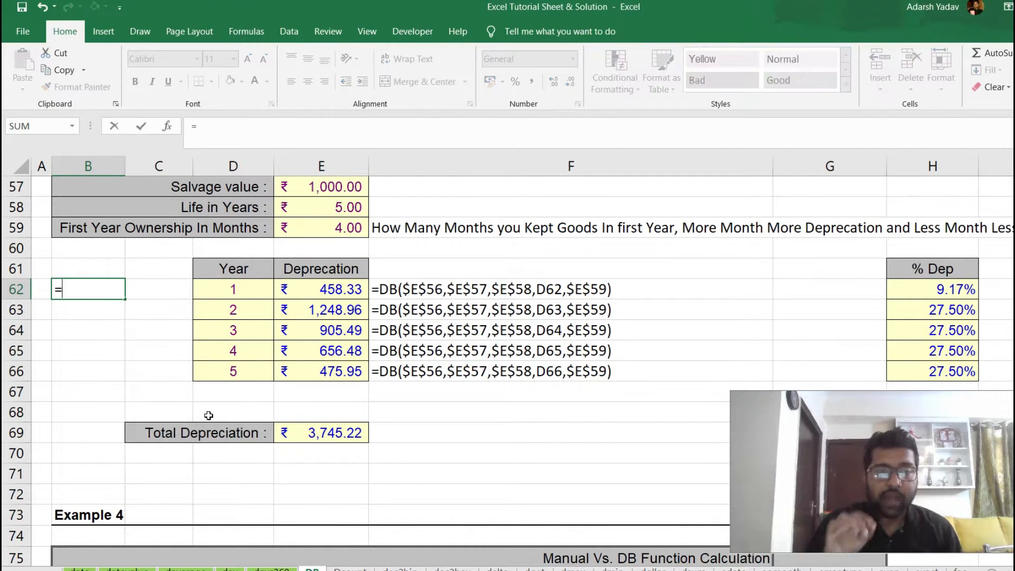
{"action": "type", "text": "db"}
{"action": "key", "text": "Tab"}
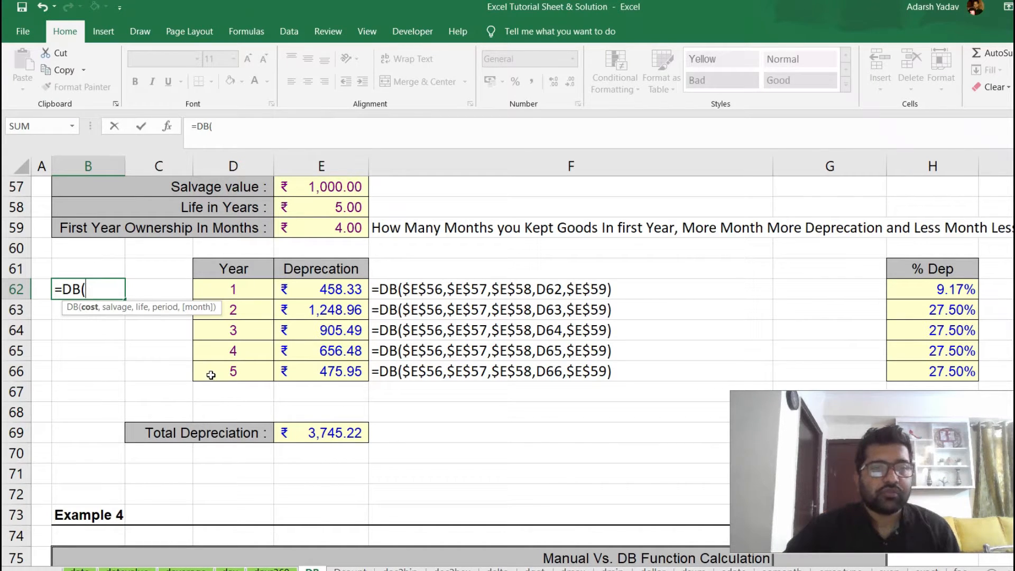
{"action": "scroll", "coordinate": [208, 375], "scroll_direction": "up", "scroll_amount": 1}
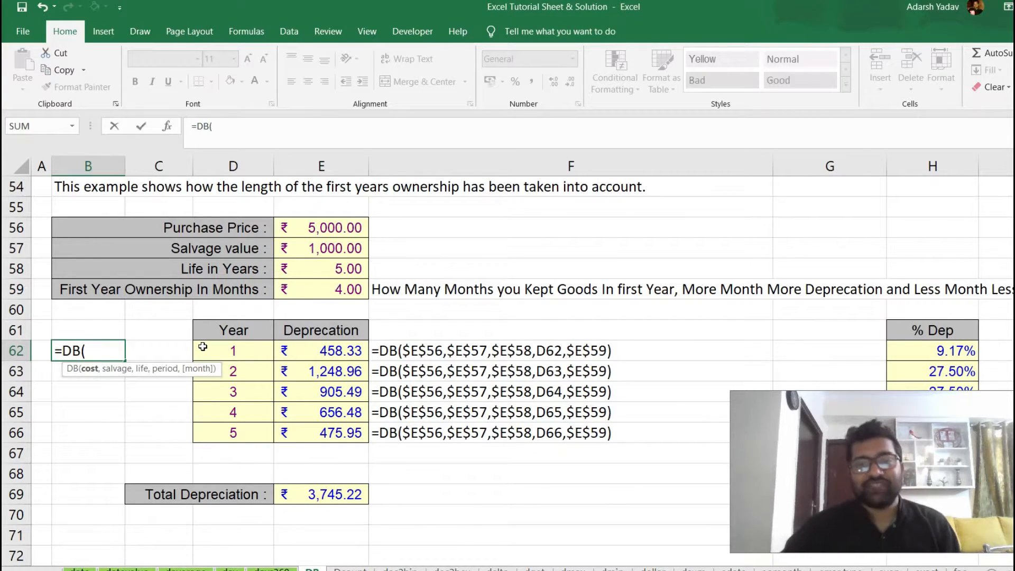
{"action": "left_click", "coordinate": [307, 230]}
{"action": "type", "text": ","}
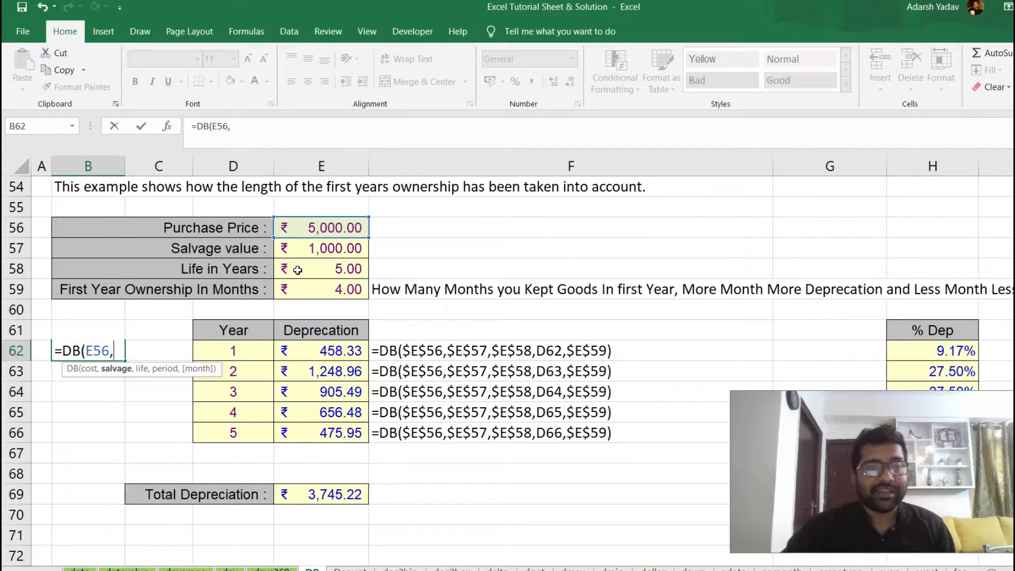
{"action": "left_click", "coordinate": [313, 249]}
{"action": "type", "text": ","}
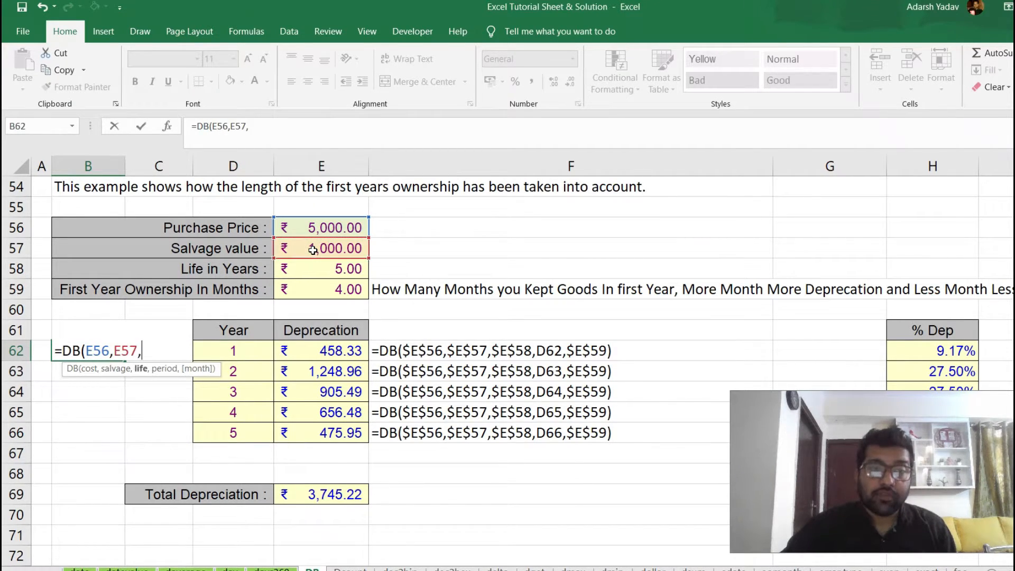
Complete the DB formula in B62 with E58 as life, D62 as period and E59 as month.
{"action": "left_click", "coordinate": [323, 269]}
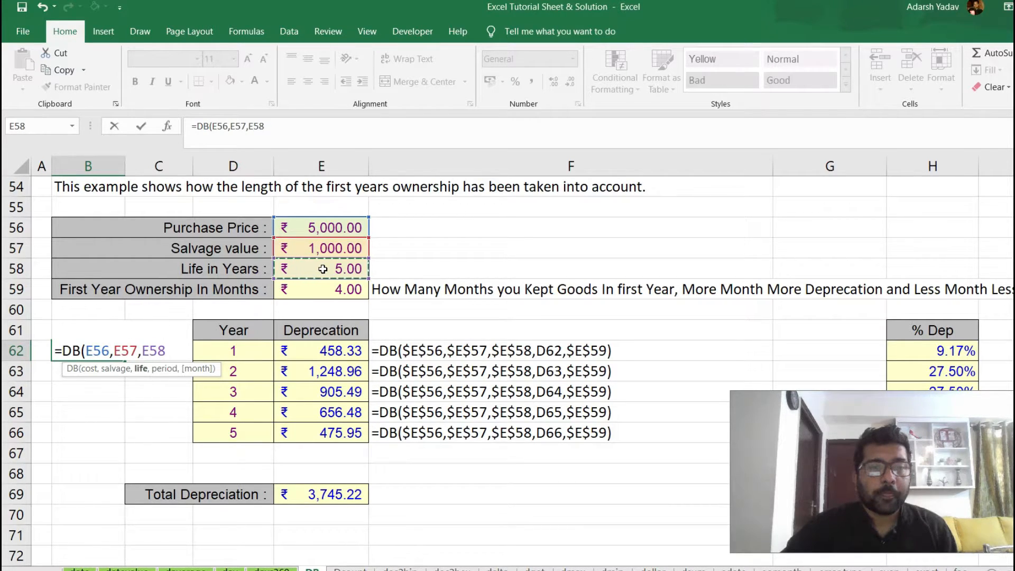
{"action": "type", "text": ","}
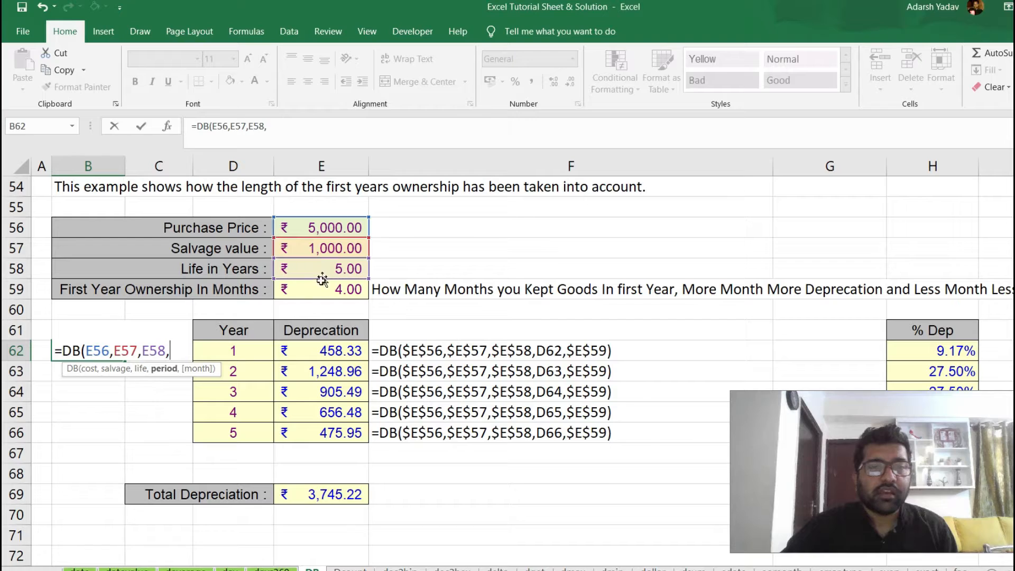
{"action": "left_click", "coordinate": [247, 352]}
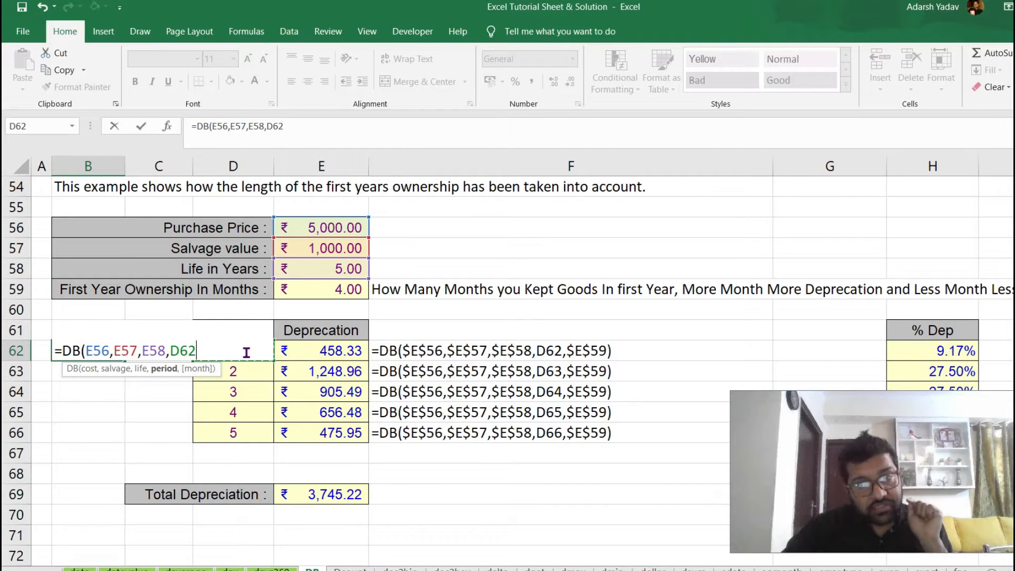
{"action": "type", "text": ","}
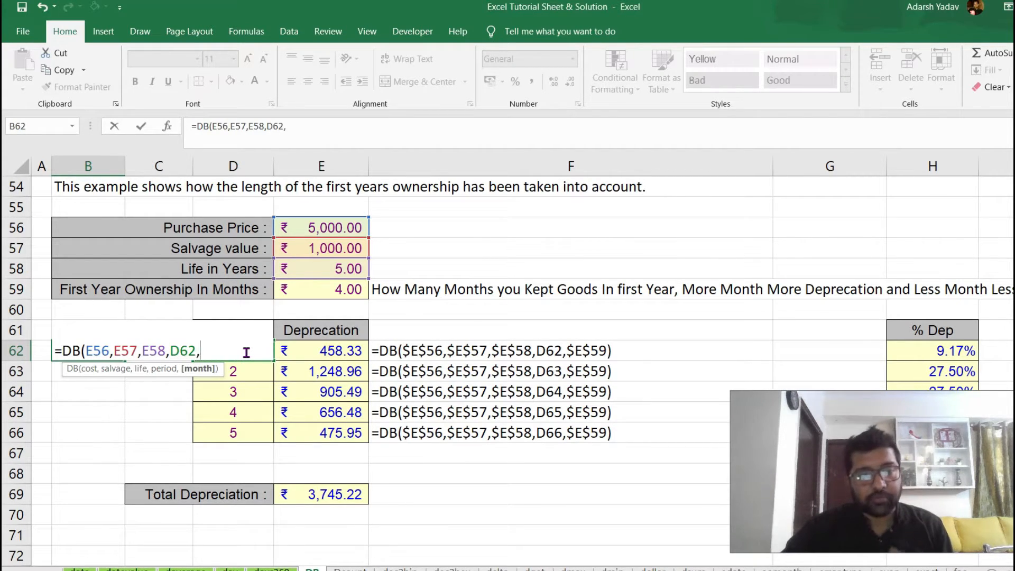
{"action": "left_click", "coordinate": [305, 289]}
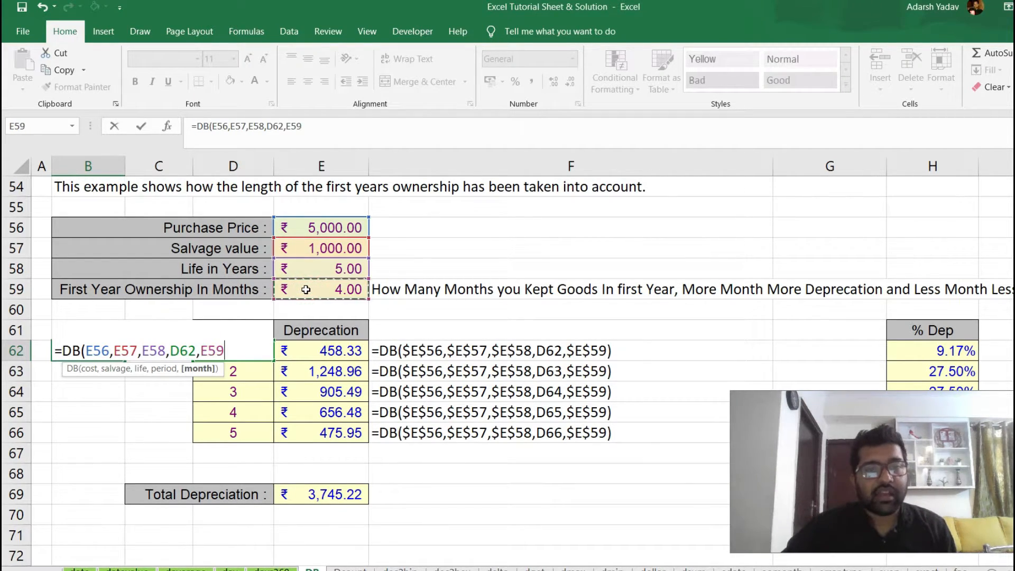
{"action": "key", "text": "Return"}
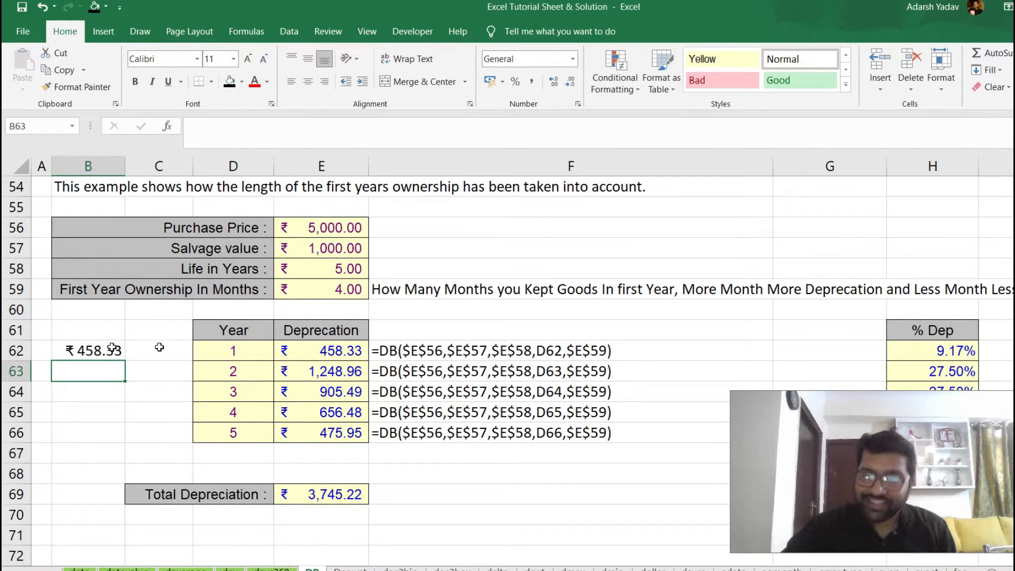
Make the E56, E57, E58 and E59 references in the B62 DB formula absolute, leaving the period D62 relative.
{"action": "left_click", "coordinate": [94, 349]}
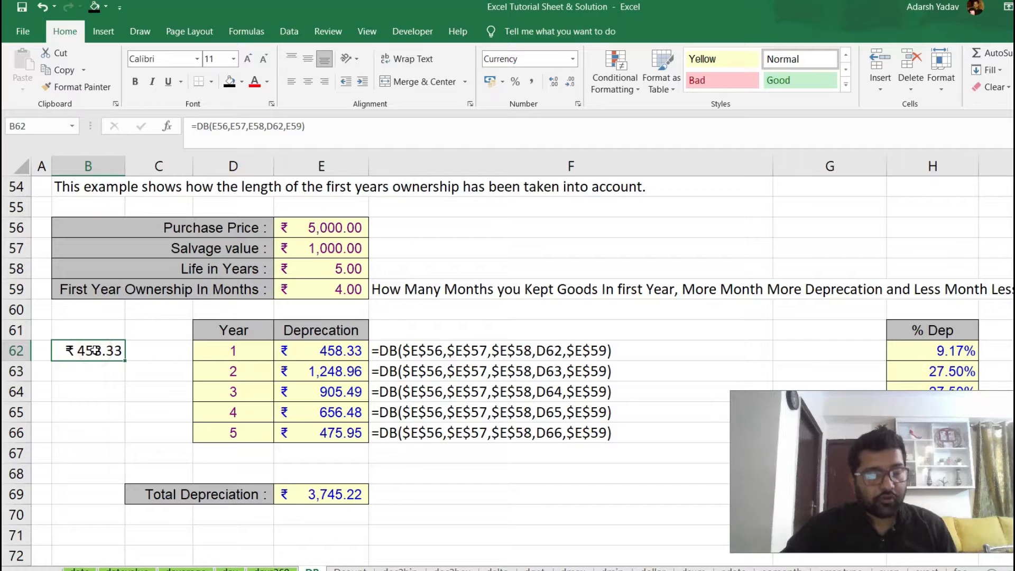
{"action": "double_click", "coordinate": [94, 349]}
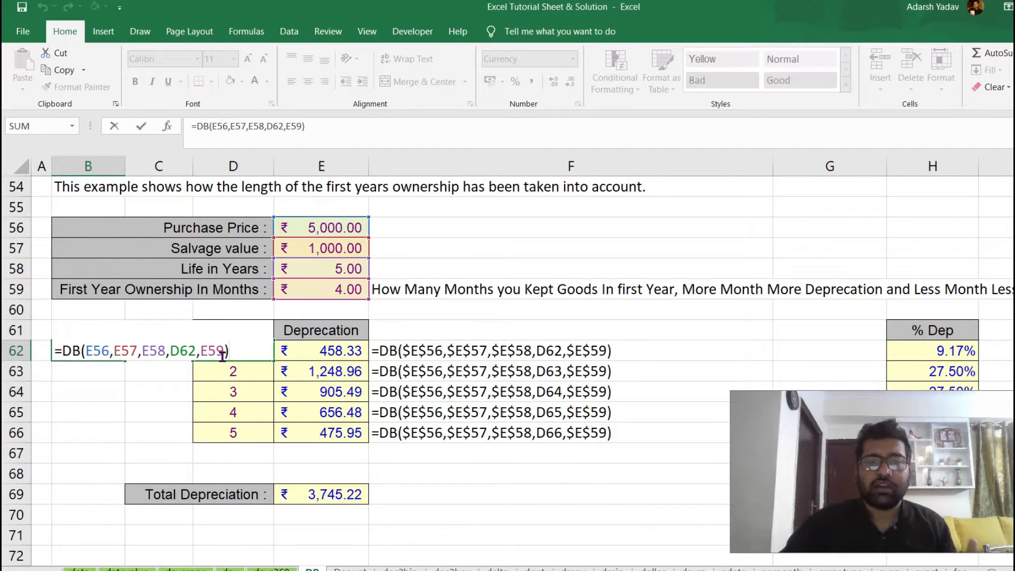
{"action": "left_click", "coordinate": [103, 352]}
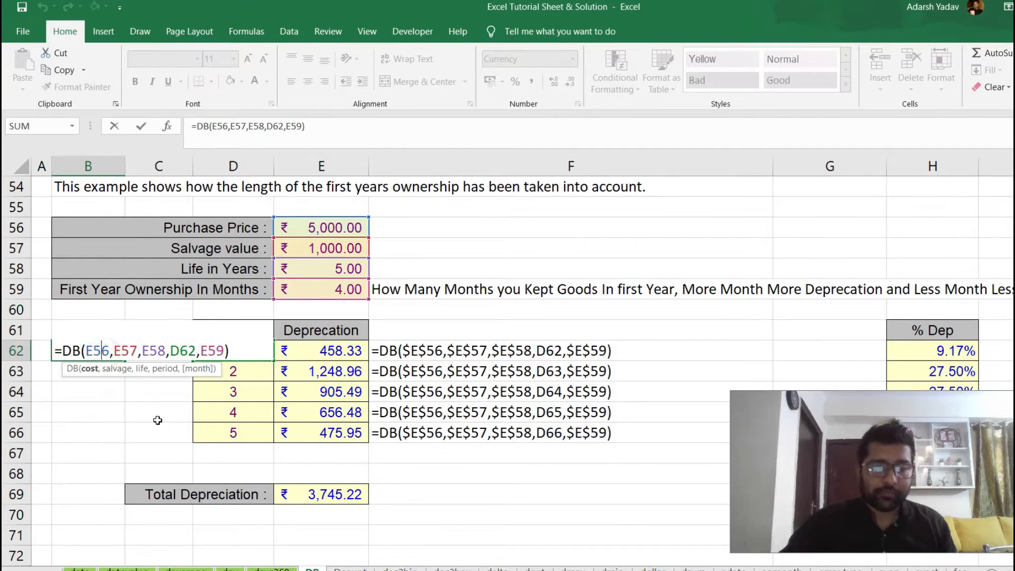
{"action": "key", "text": "F4"}
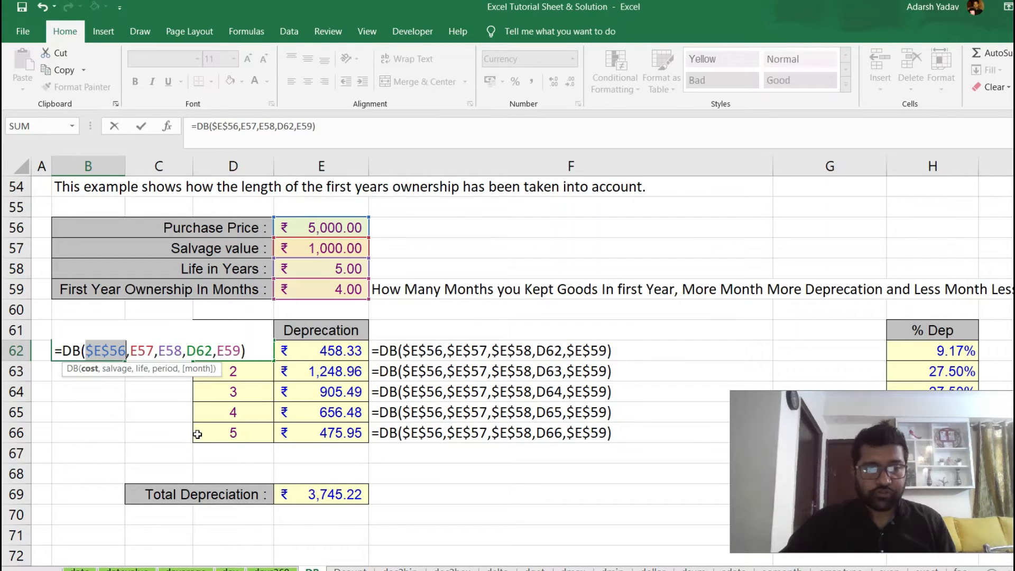
{"action": "left_click", "coordinate": [139, 350]}
{"action": "key", "text": "F4"}
{"action": "left_click", "coordinate": [186, 350]}
{"action": "key", "text": "F4"}
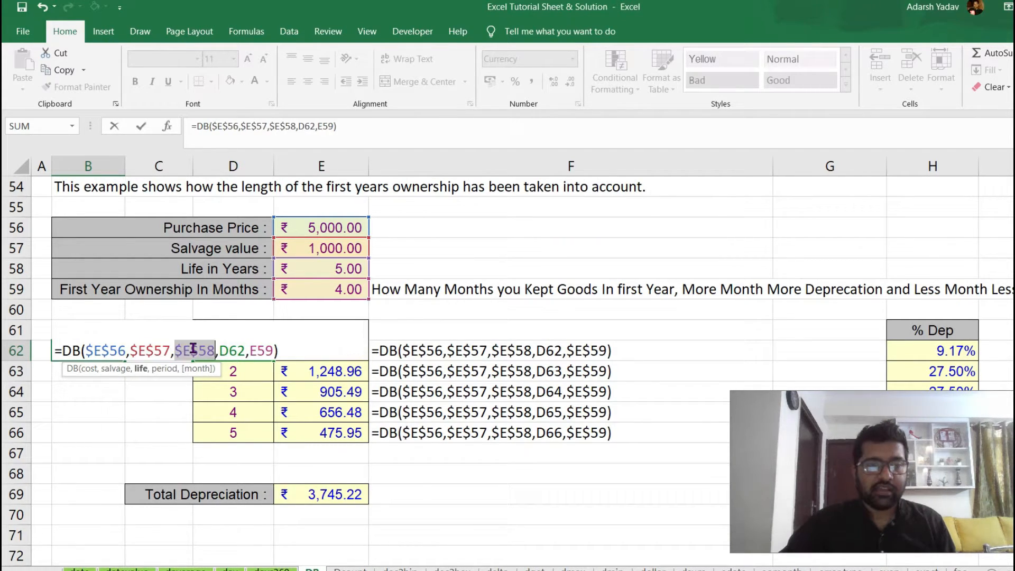
{"action": "left_click", "coordinate": [258, 350]}
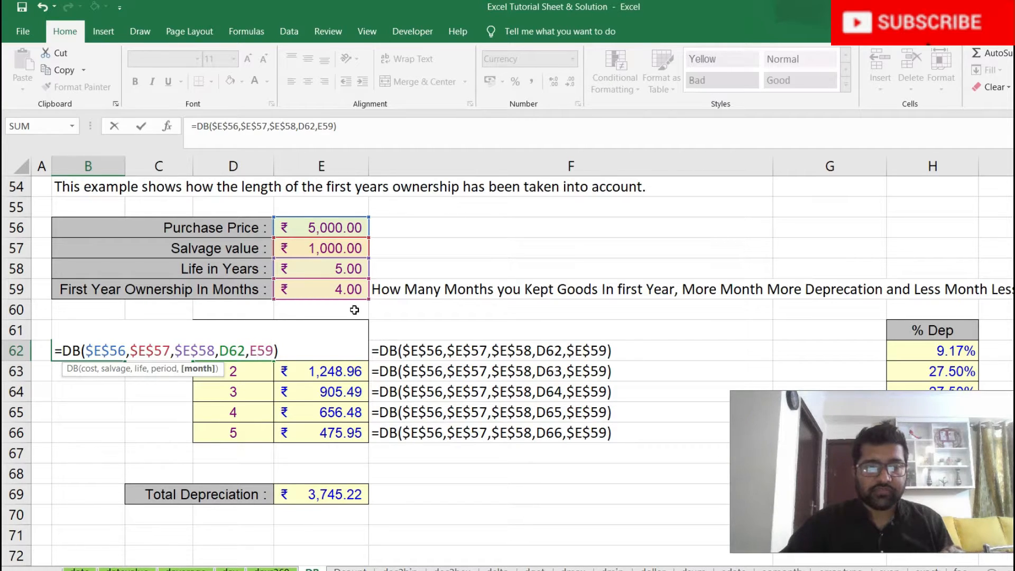
{"action": "key", "text": "F4"}
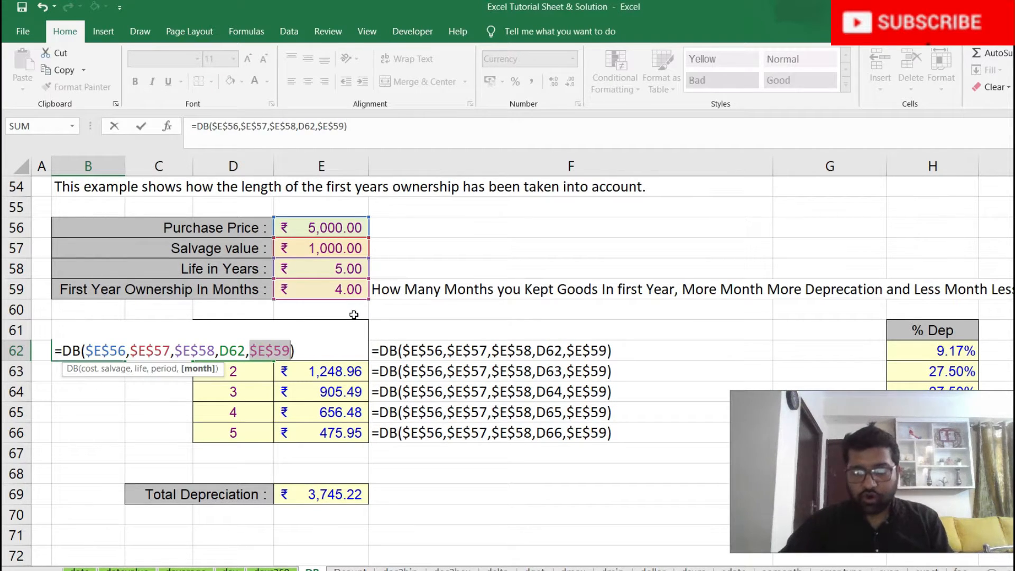
{"action": "key", "text": "Return"}
Fill the DB formula from B62 down to B66 and widen column B to fit the amounts.
{"action": "left_click", "coordinate": [100, 351]}
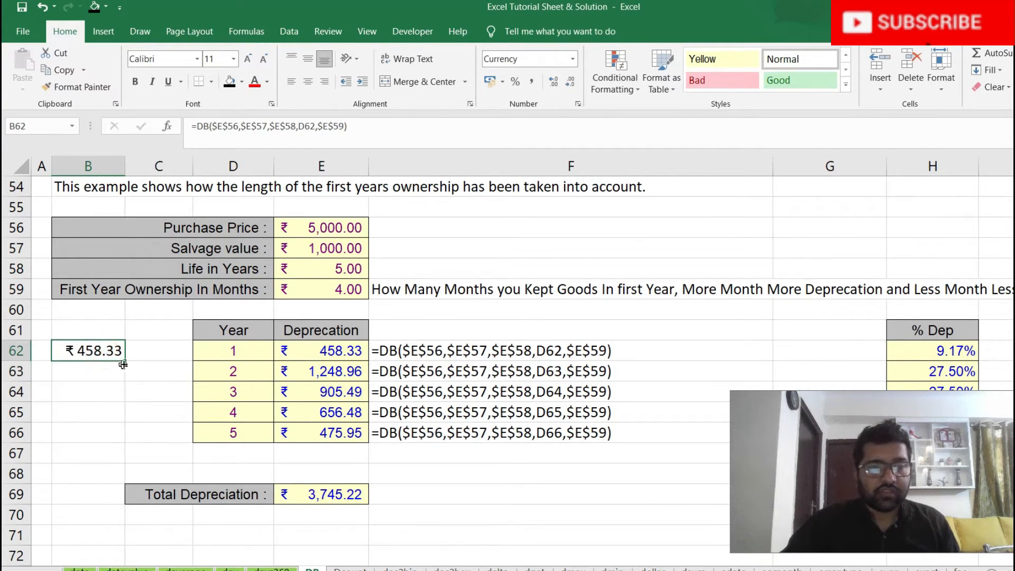
{"action": "left_click_drag", "start_coordinate": [126, 360], "coordinate": [127, 439]}
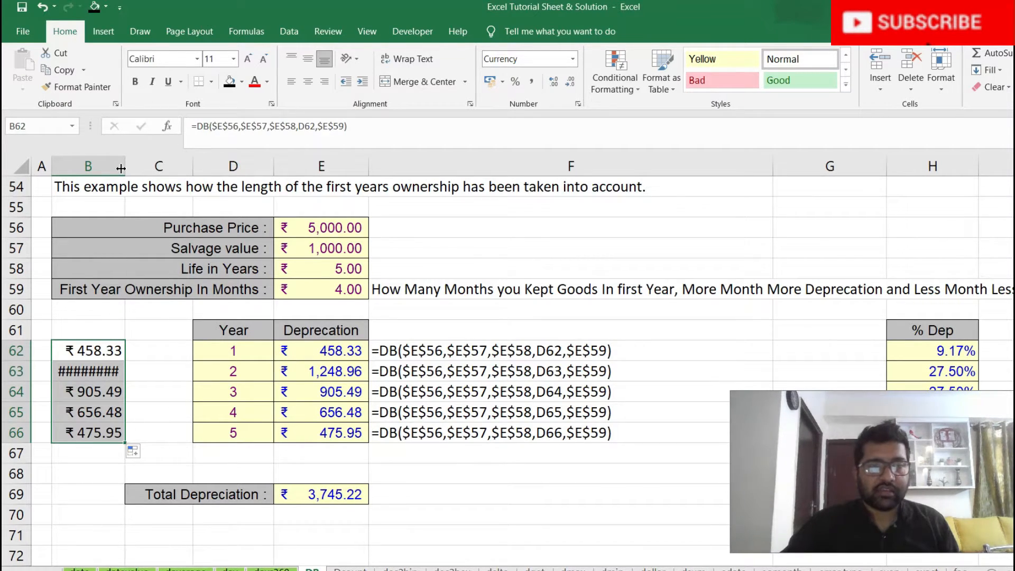
{"action": "left_click_drag", "start_coordinate": [125, 170], "coordinate": [136, 343]}
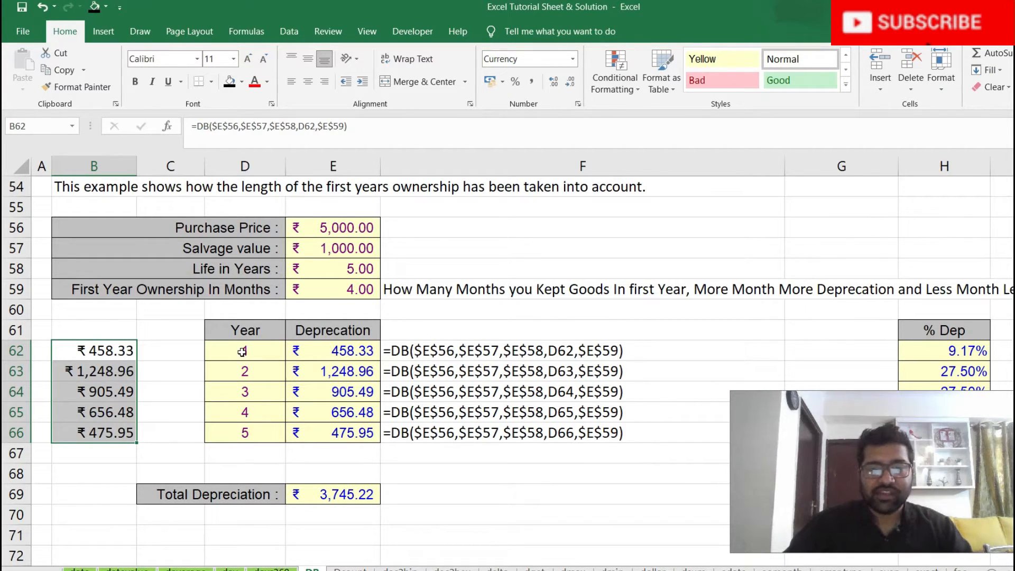
Examine the manual versus DB calculation in Example 4, including the Real Depreciation formulas in F82 and F83.
{"action": "left_click", "coordinate": [479, 499]}
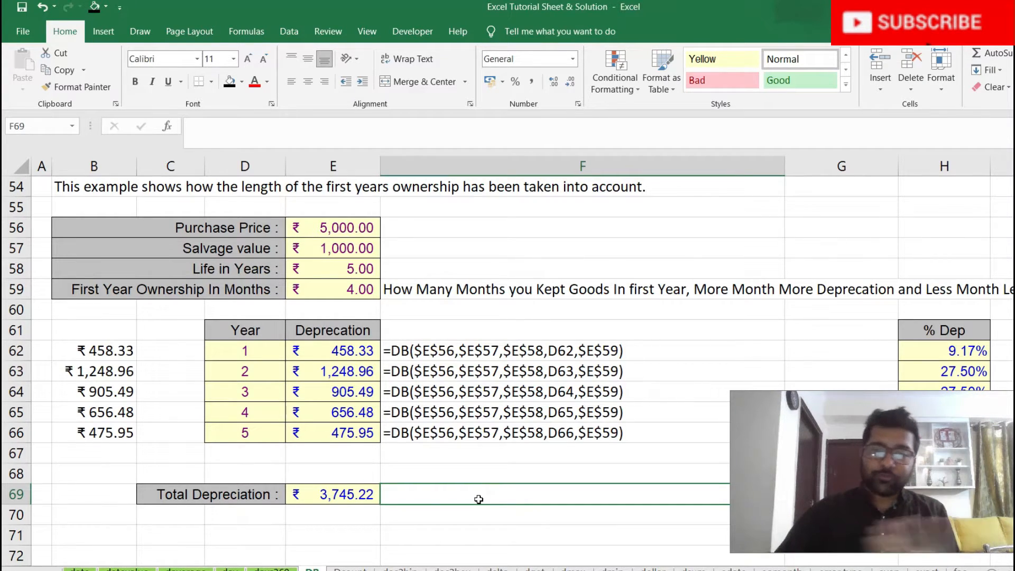
{"action": "scroll", "coordinate": [478, 499], "scroll_direction": "down", "scroll_amount": 6}
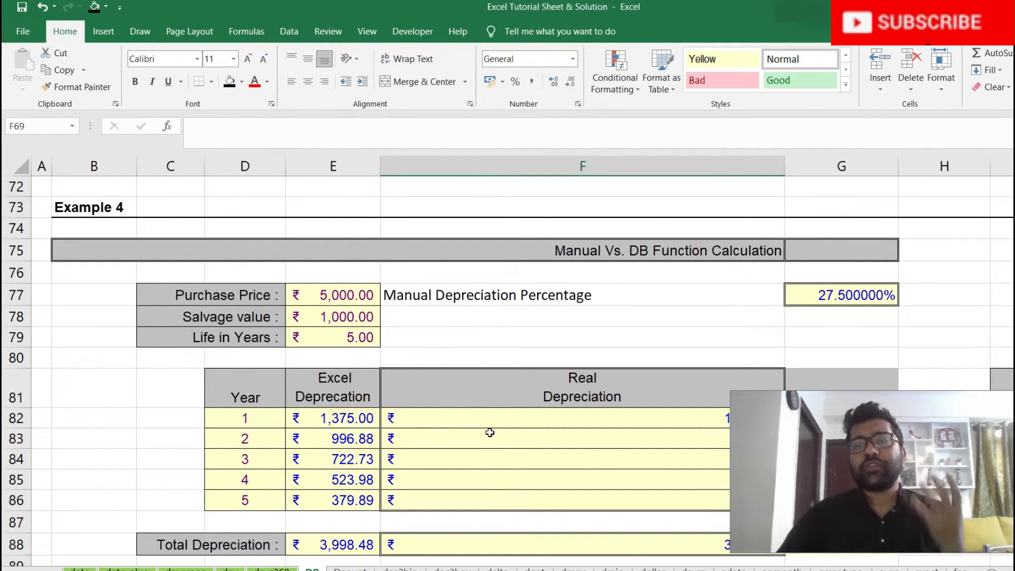
{"action": "scroll", "coordinate": [490, 432], "scroll_direction": "down", "scroll_amount": 2}
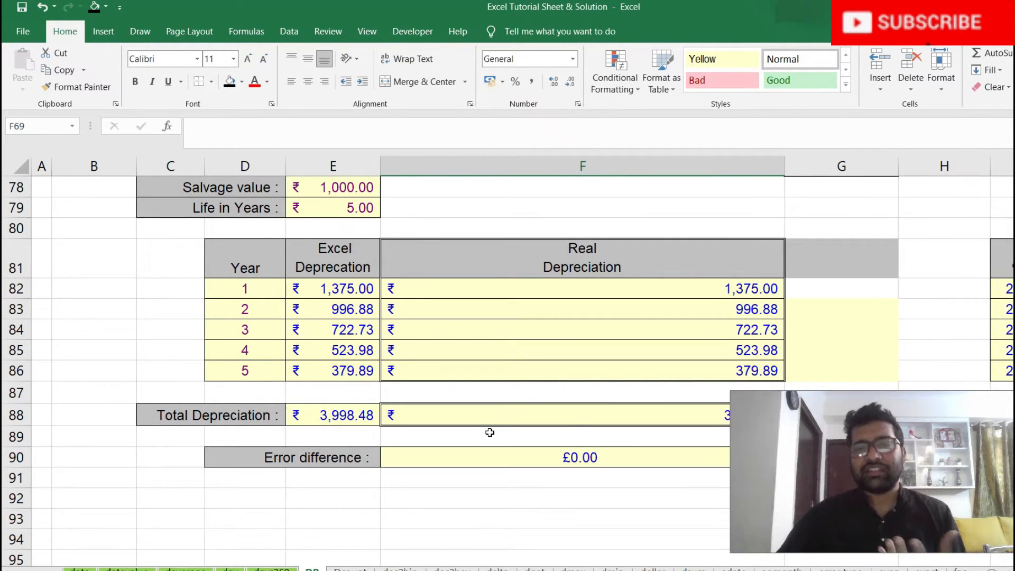
{"action": "scroll", "coordinate": [490, 432], "scroll_direction": "up", "scroll_amount": 2}
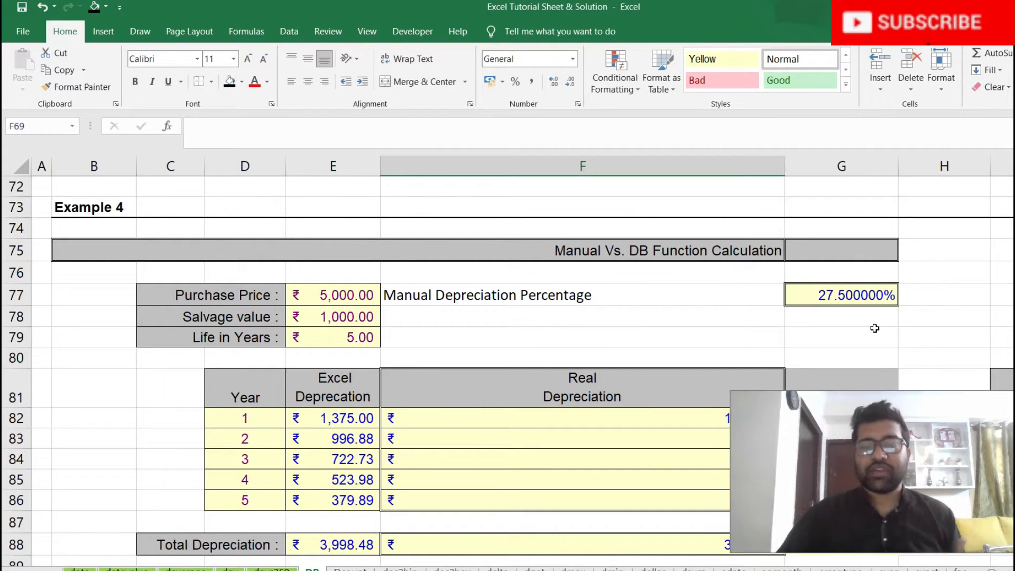
{"action": "scroll", "coordinate": [875, 328], "scroll_direction": "down", "scroll_amount": 2}
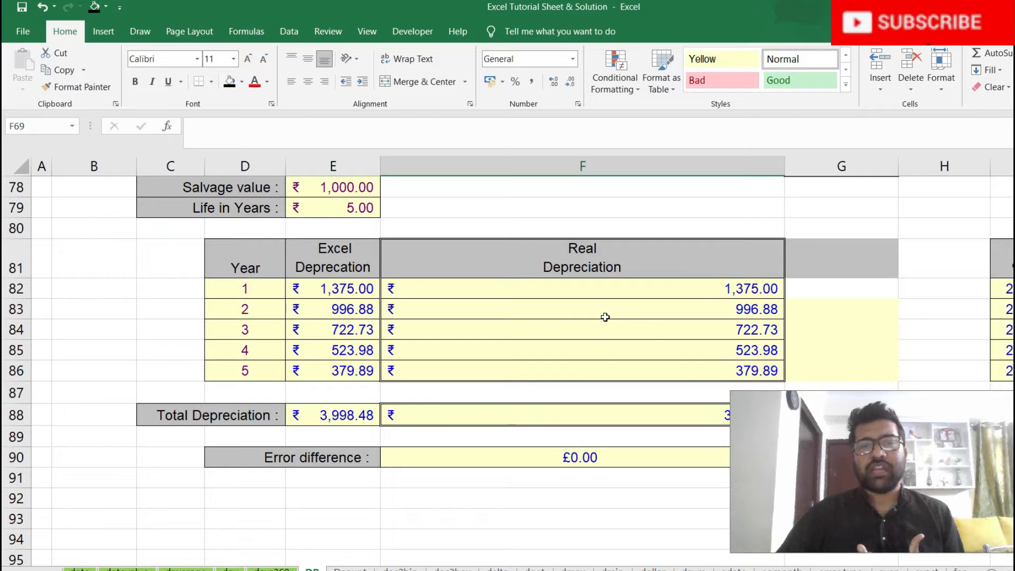
{"action": "left_click", "coordinate": [650, 288]}
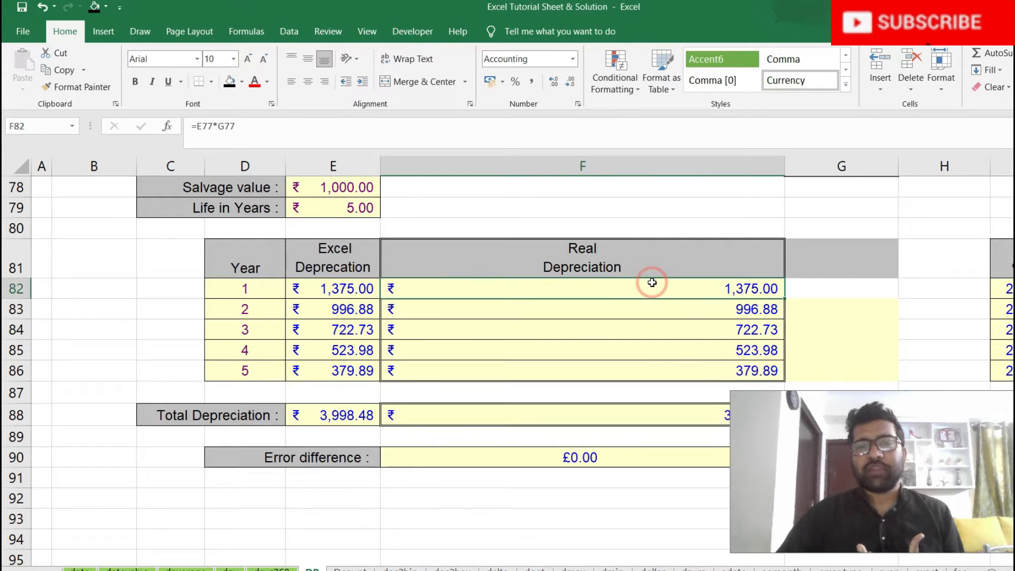
{"action": "left_click", "coordinate": [684, 310]}
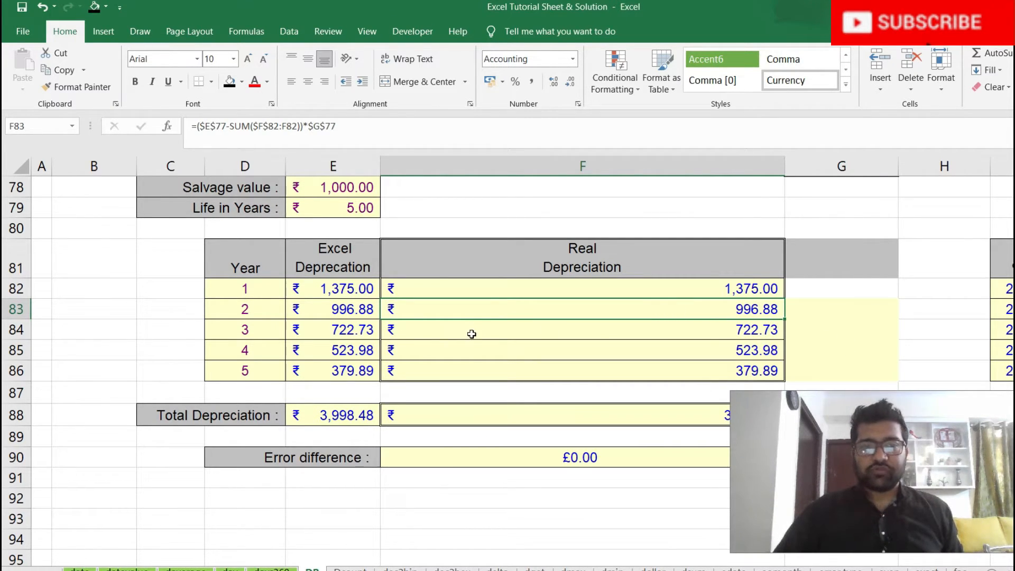
{"action": "scroll", "coordinate": [470, 334], "scroll_direction": "down", "scroll_amount": 1, "text": "ctrl"}
{"action": "scroll", "coordinate": [471, 333], "scroll_direction": "down", "scroll_amount": 1, "text": "ctrl"}
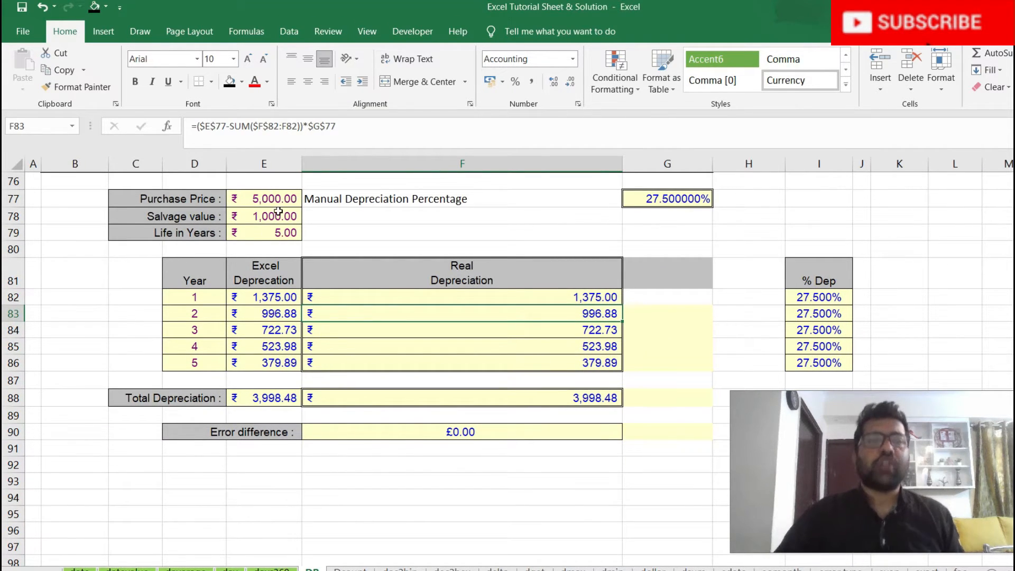
Enter a FORMULATEXT formula in G82 that shows the Real Depreciation formula of F82.
{"action": "left_click", "coordinate": [637, 296]}
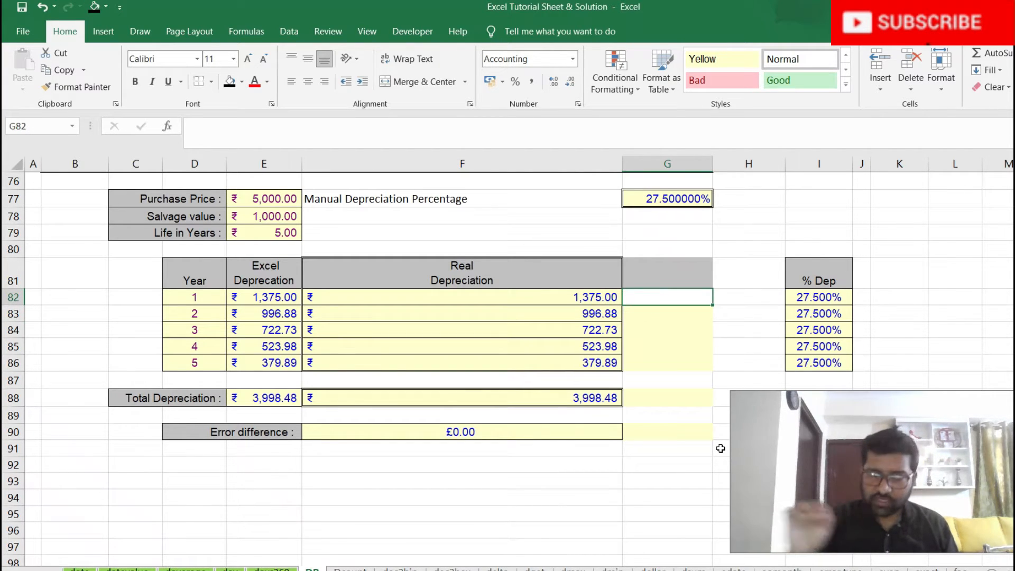
{"action": "type", "text": "="}
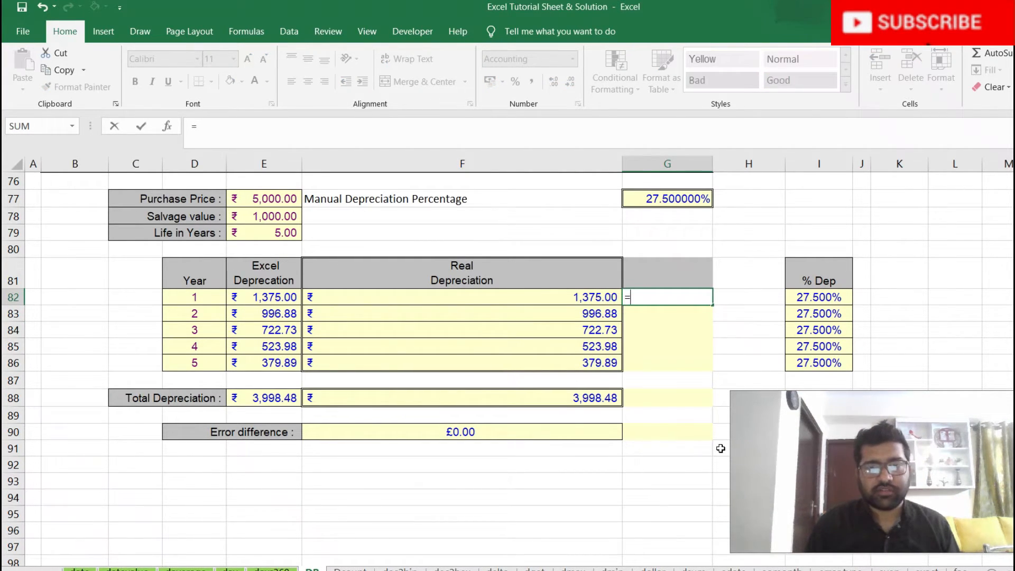
{"action": "type", "text": "formu"}
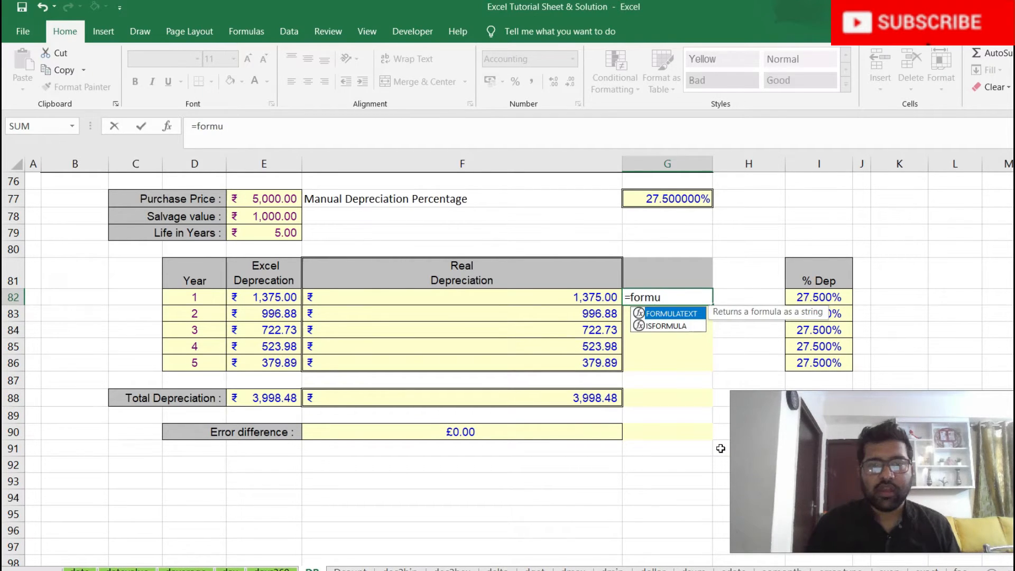
{"action": "key", "text": "Tab"}
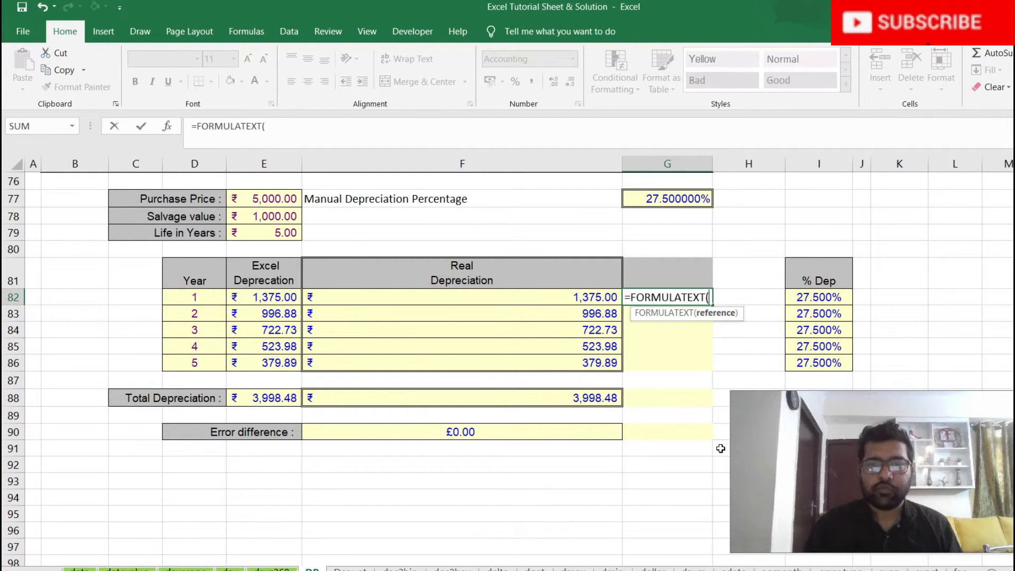
{"action": "key", "text": "Left"}
{"action": "key", "text": "ctrl+Return"}
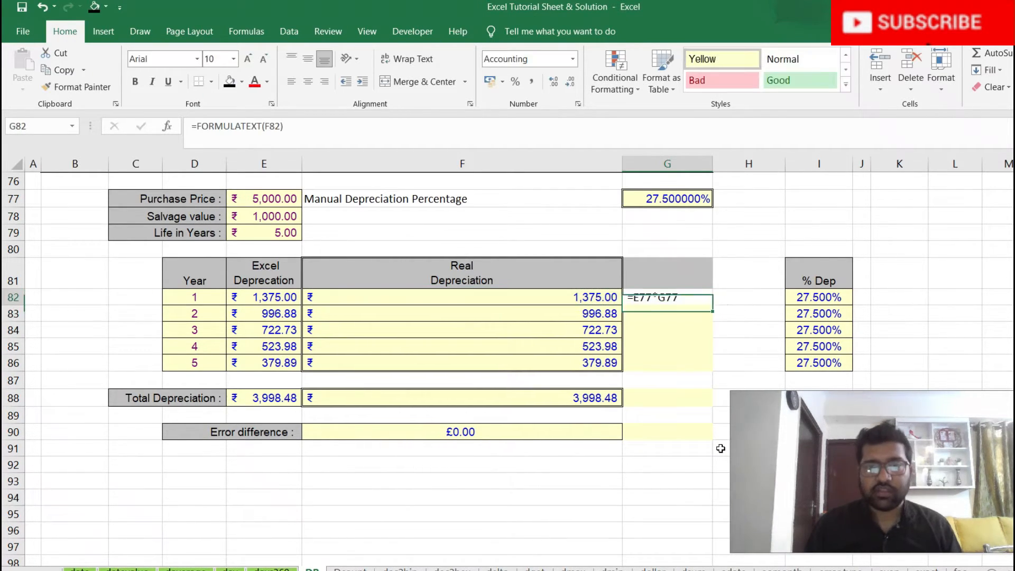
Fill the FORMULATEXT formula from G82 down to G86 and autofit the width of column G.
{"action": "key", "text": "shift+Down"}
{"action": "key", "text": "shift+Down"}
{"action": "key", "text": "shift+Down"}
{"action": "key", "text": "shift+Down"}
{"action": "key", "text": "ctrl+d"}
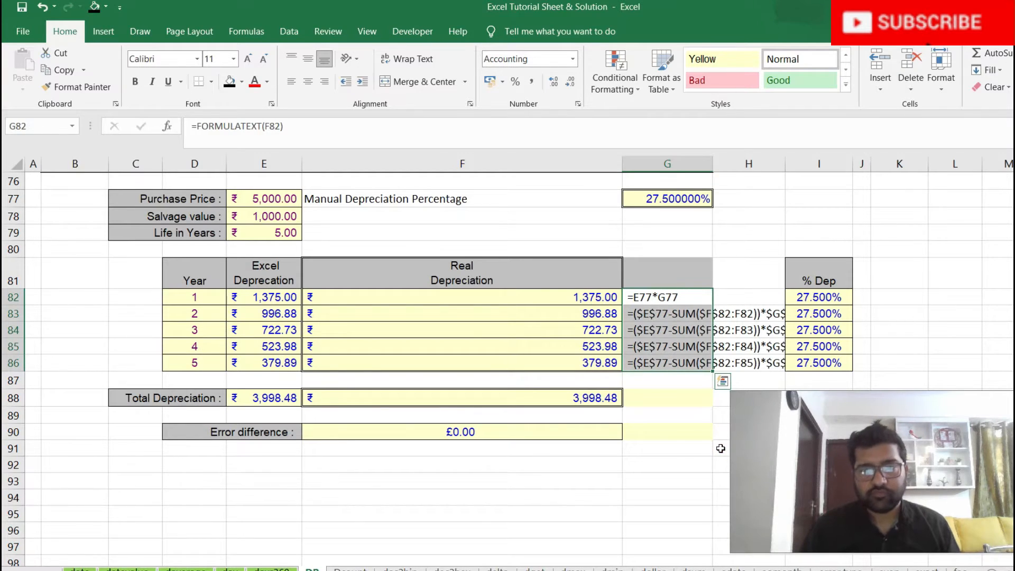
{"action": "double_click", "coordinate": [712, 163]}
Calculate the first year's manual depreciation in H82 as =E77*G77 and autofit column H.
{"action": "left_click", "coordinate": [826, 300]}
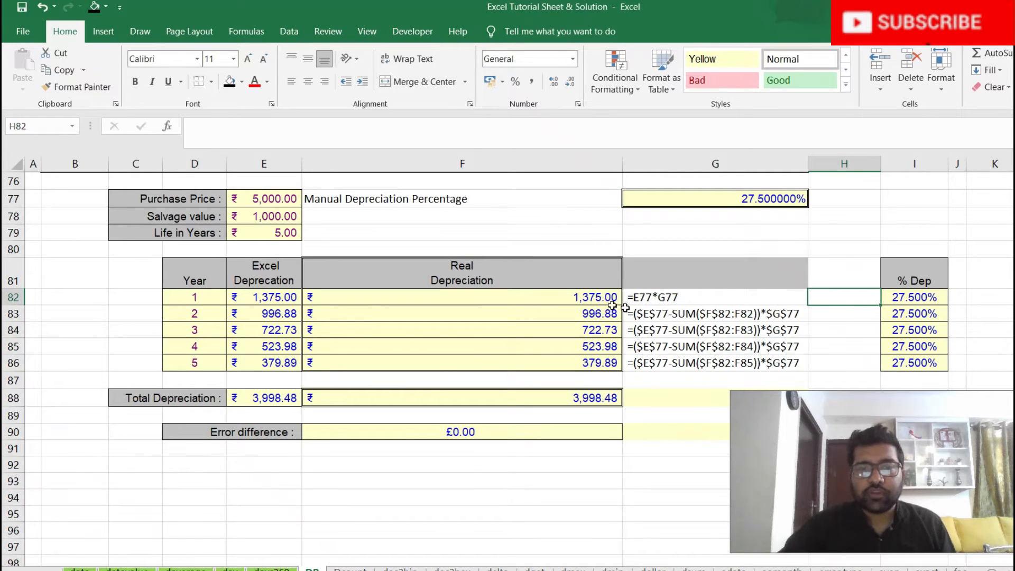
{"action": "type", "text": "="}
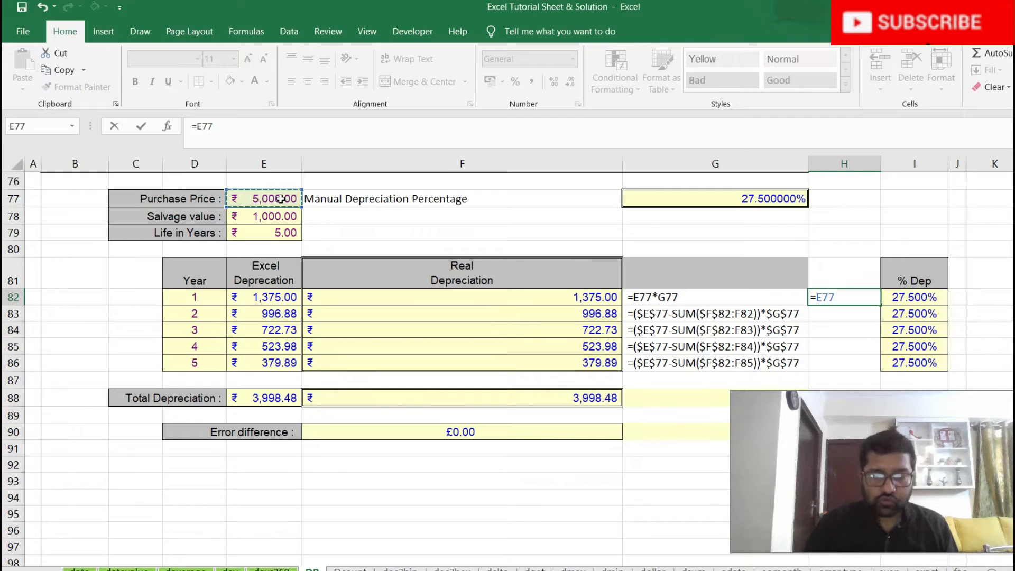
{"action": "type", "text": "*"}
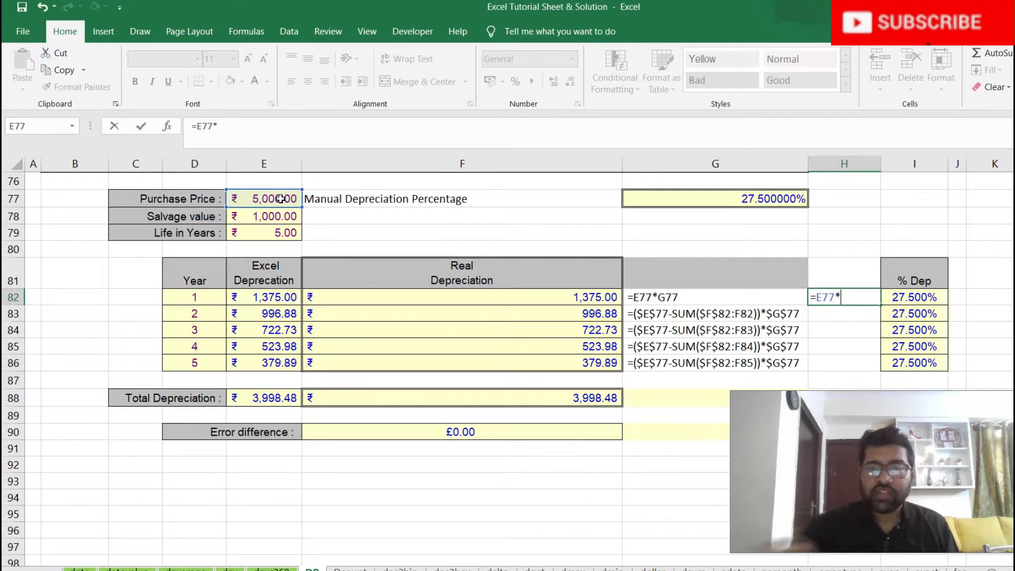
{"action": "left_click", "coordinate": [700, 198]}
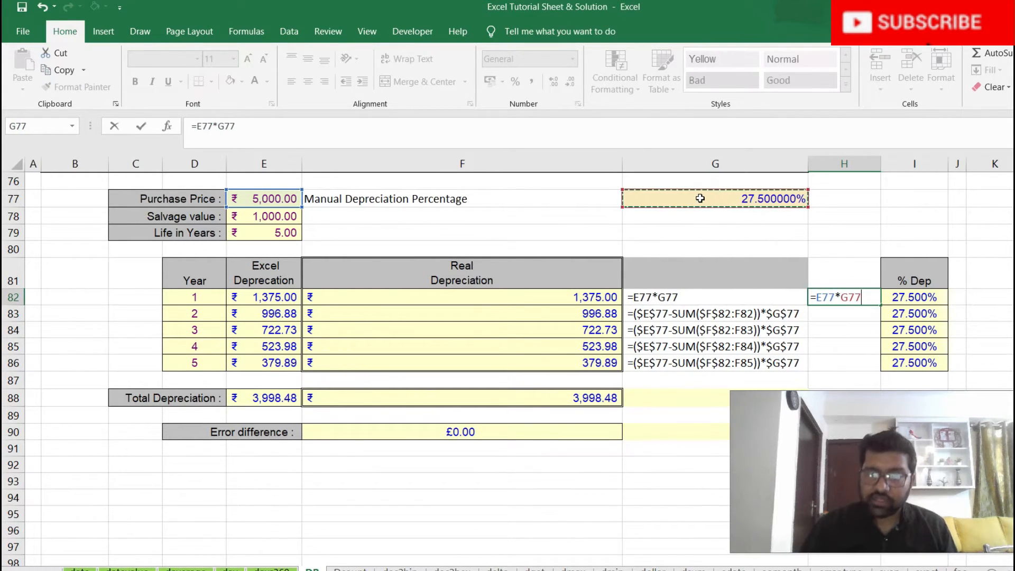
{"action": "key", "text": "Return"}
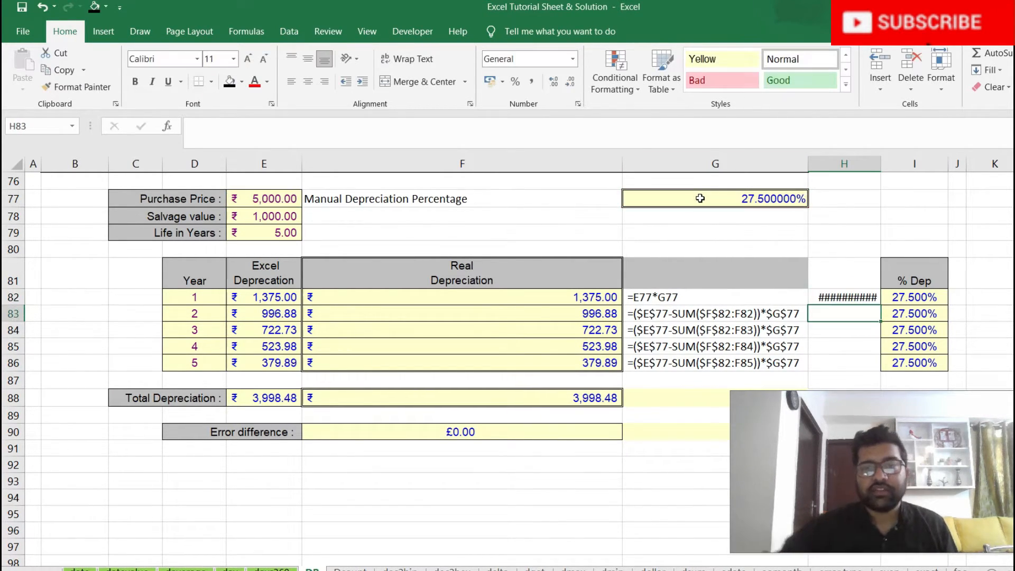
{"action": "double_click", "coordinate": [879, 165]}
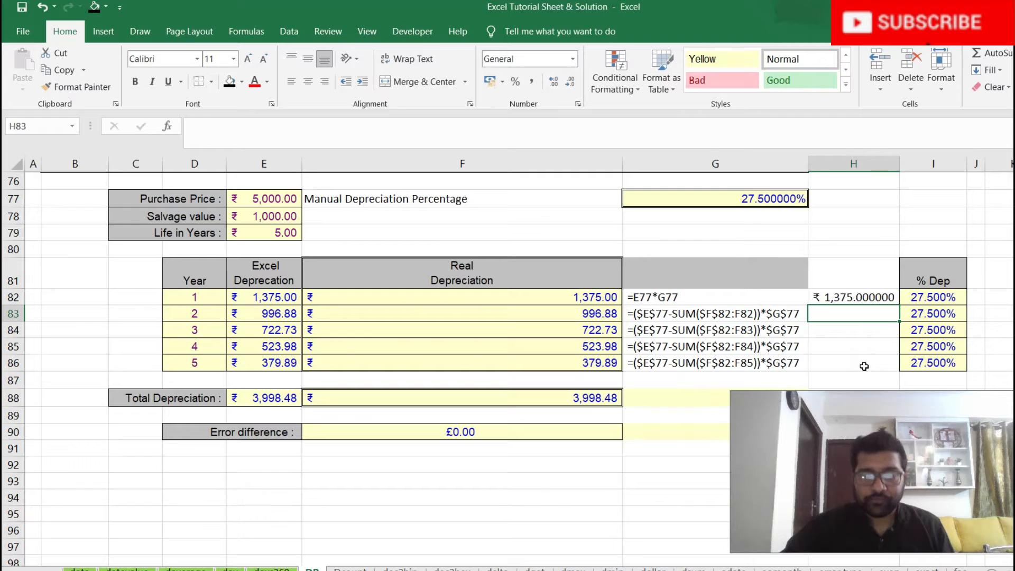
Build the second year's manual depreciation formula in H83 as =(E77-SUM(F82:F82))*G77.
{"action": "type", "text": "="}
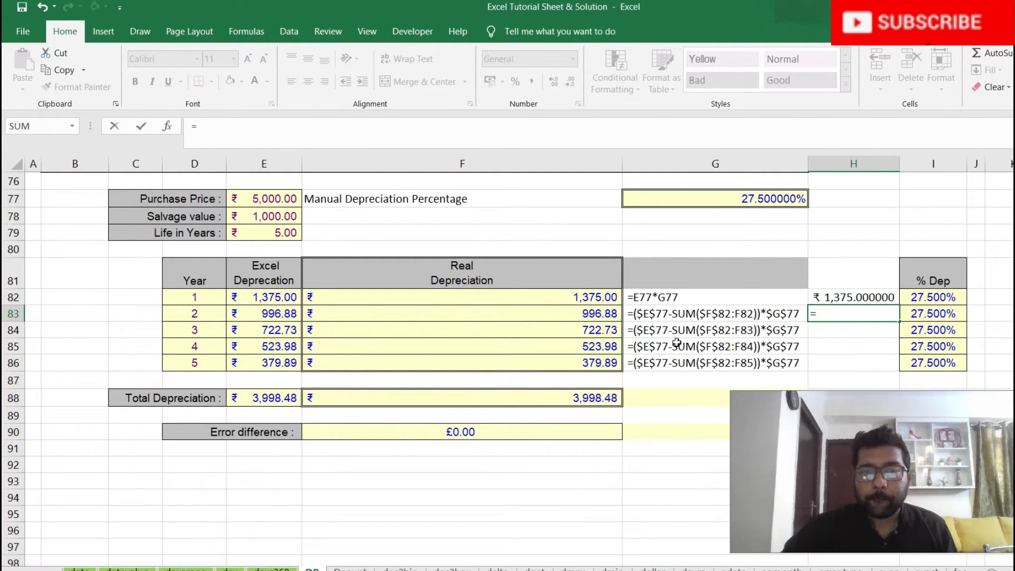
{"action": "left_click", "coordinate": [269, 198]}
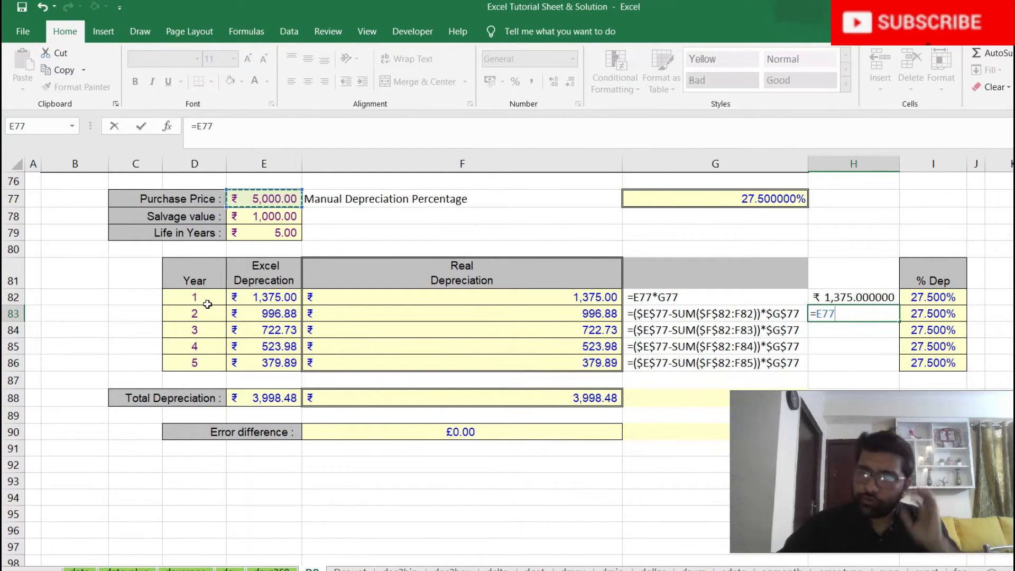
{"action": "type", "text": "-"}
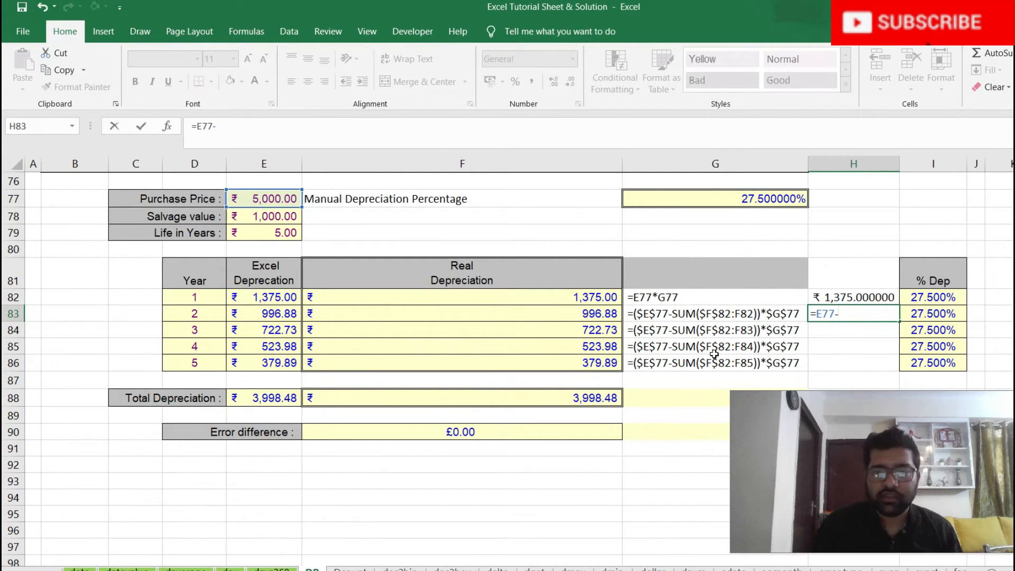
{"action": "type", "text": "sum("}
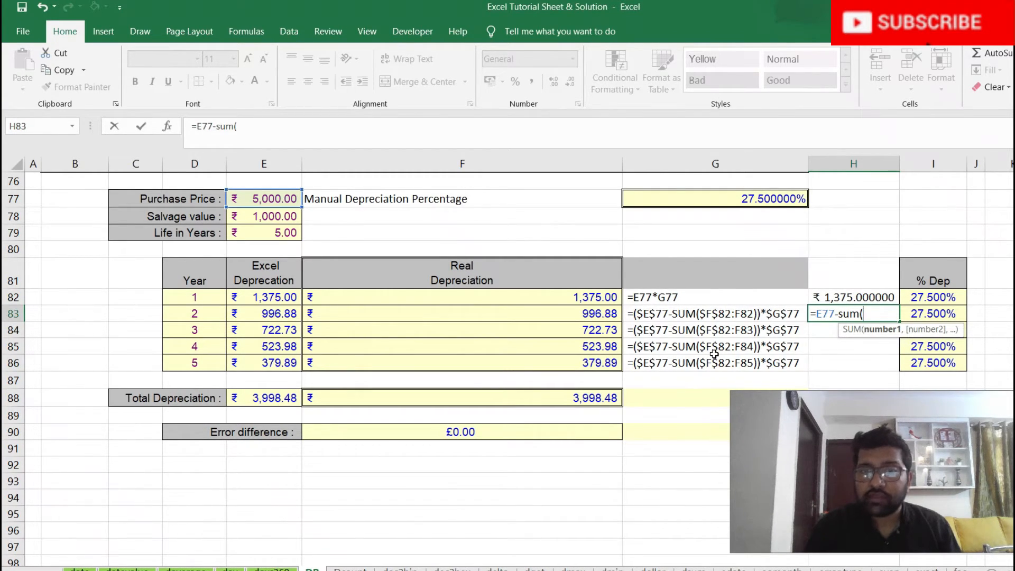
{"action": "left_click", "coordinate": [563, 297]}
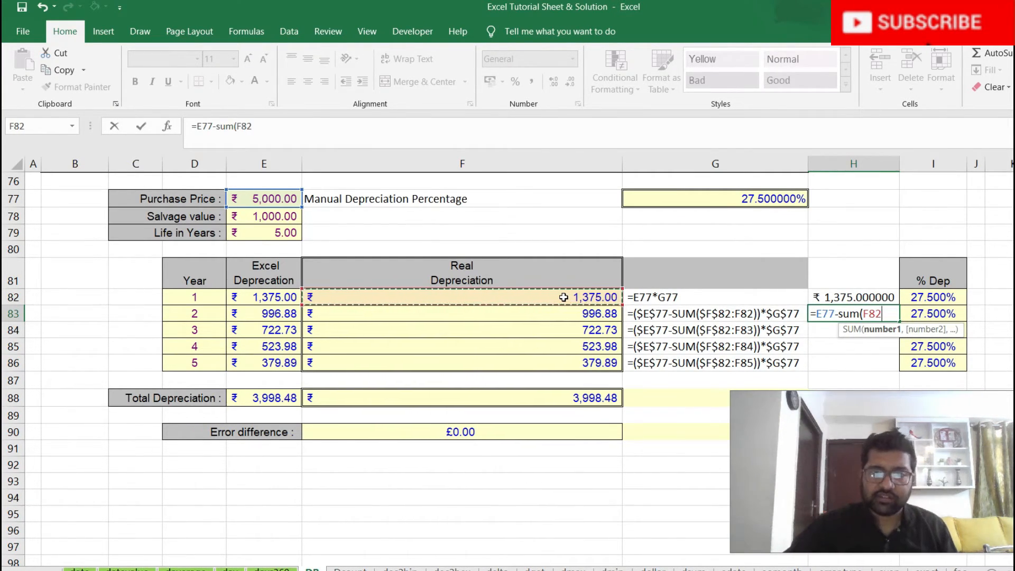
{"action": "type", "text": ":"}
{"action": "left_click", "coordinate": [563, 297]}
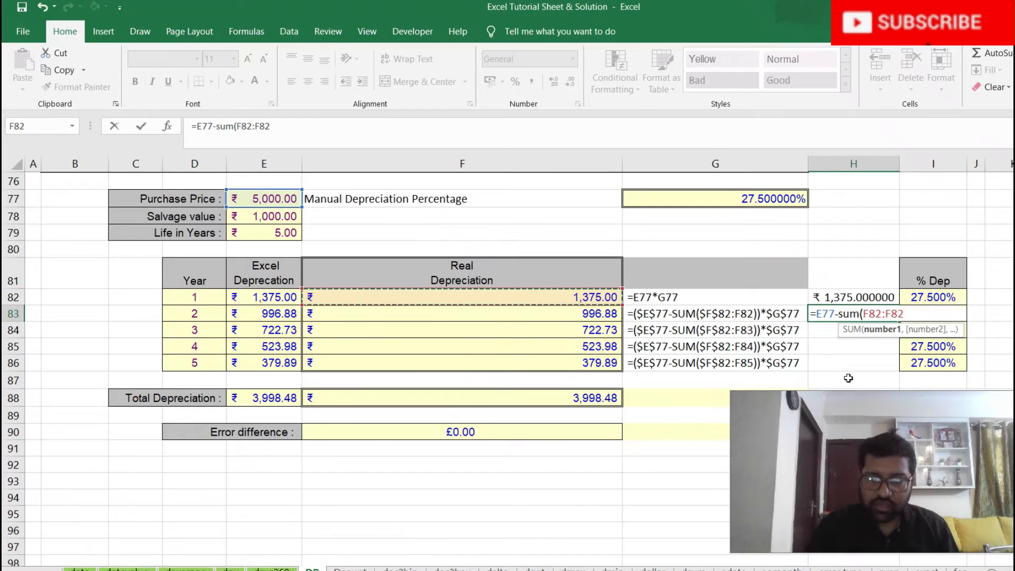
{"action": "type", "text": "))"}
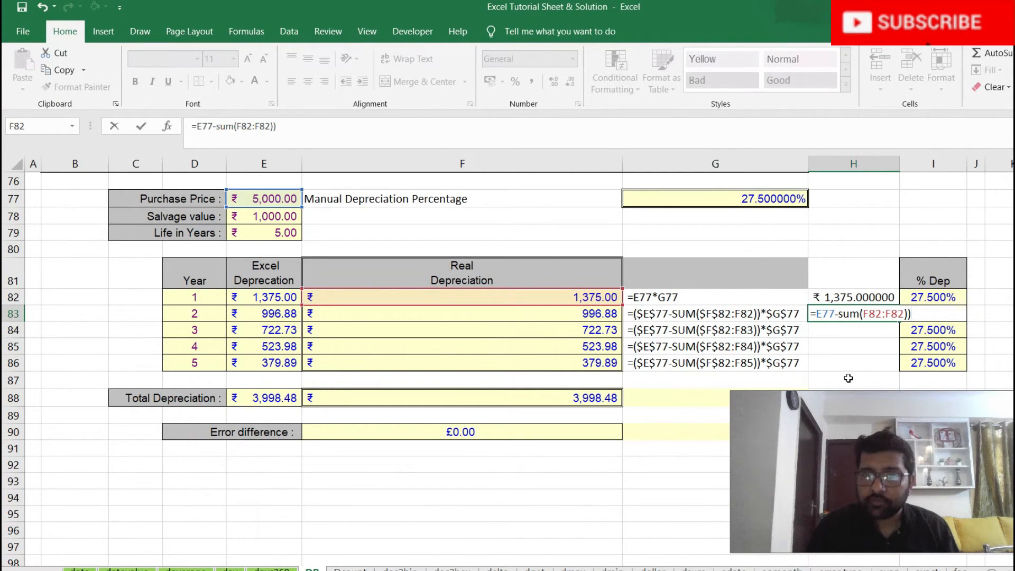
{"action": "left_click", "coordinate": [819, 314]}
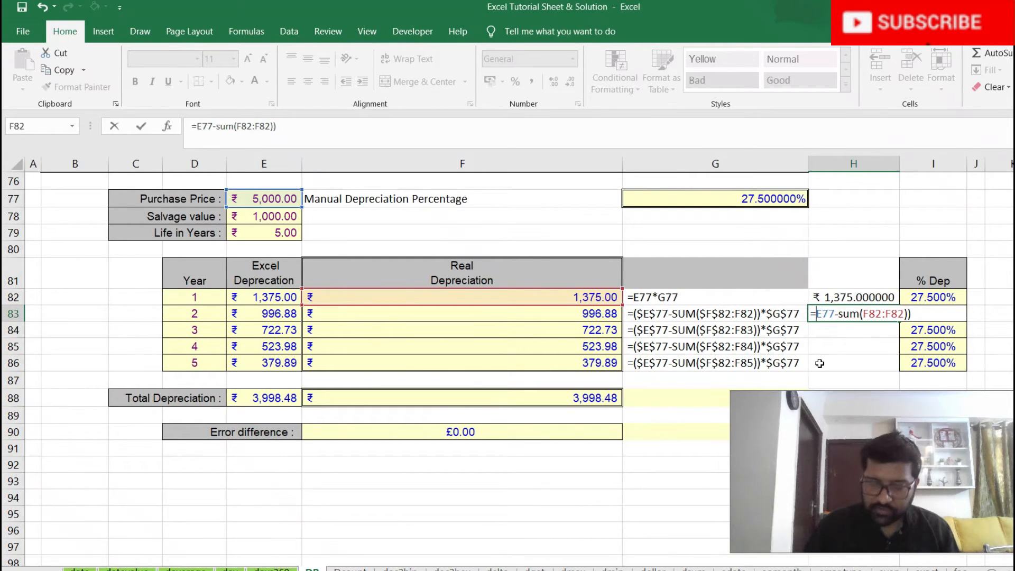
{"action": "type", "text": "("}
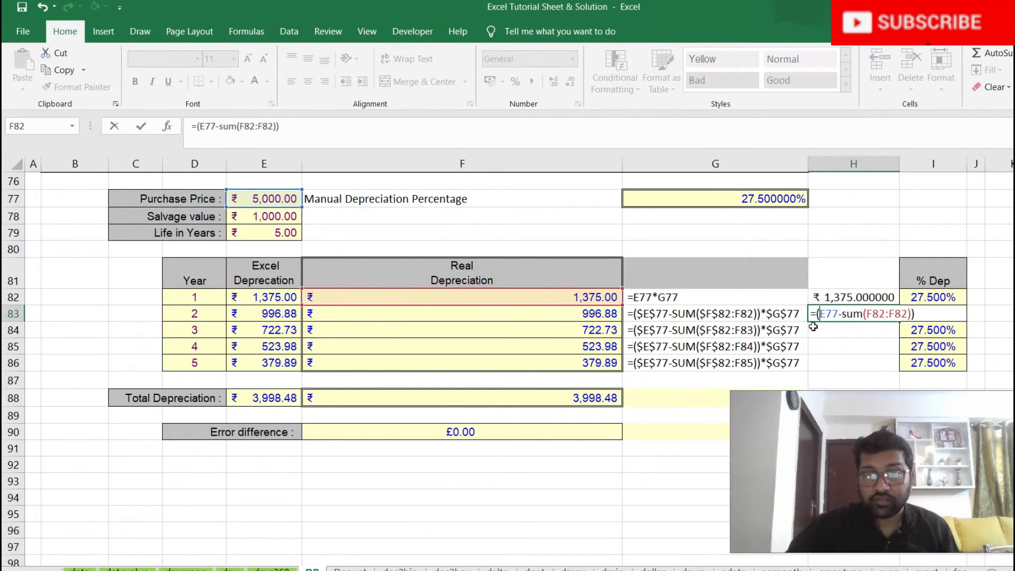
{"action": "left_click", "coordinate": [934, 314]}
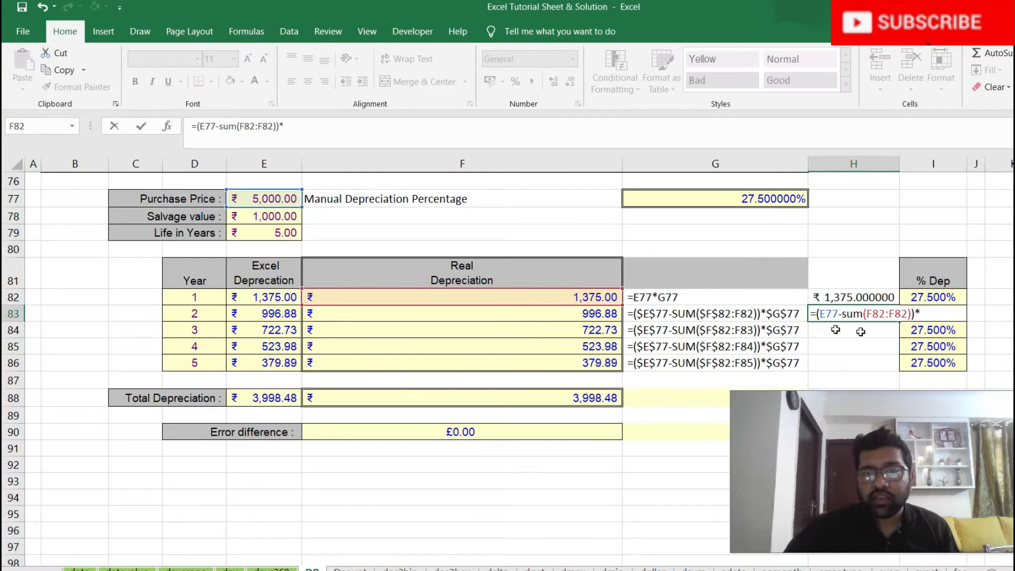
{"action": "left_click", "coordinate": [767, 199]}
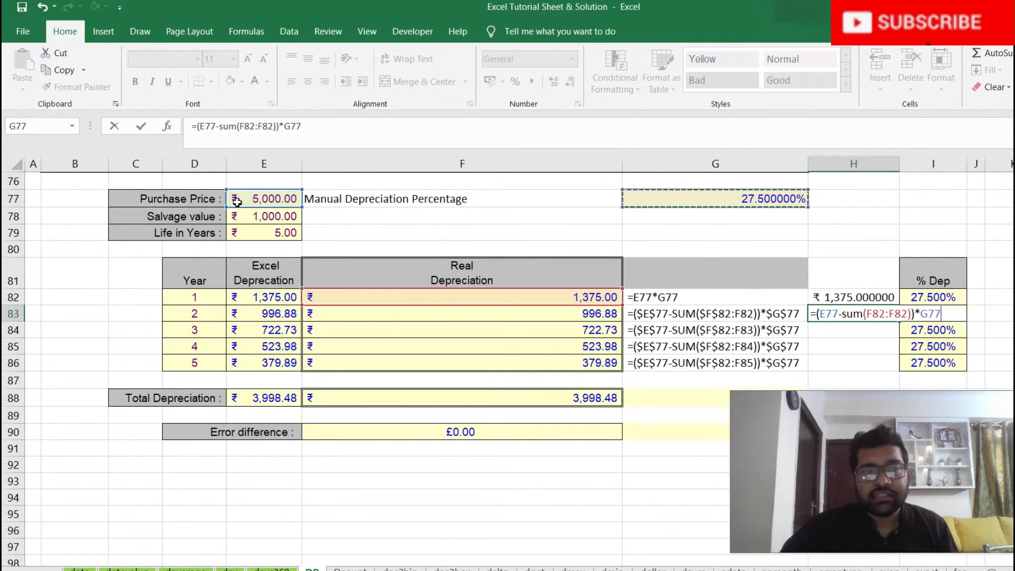
Make E77, G77 and the first F82 absolute in the H83 formula, and fill it down to H86.
{"action": "left_click", "coordinate": [820, 313]}
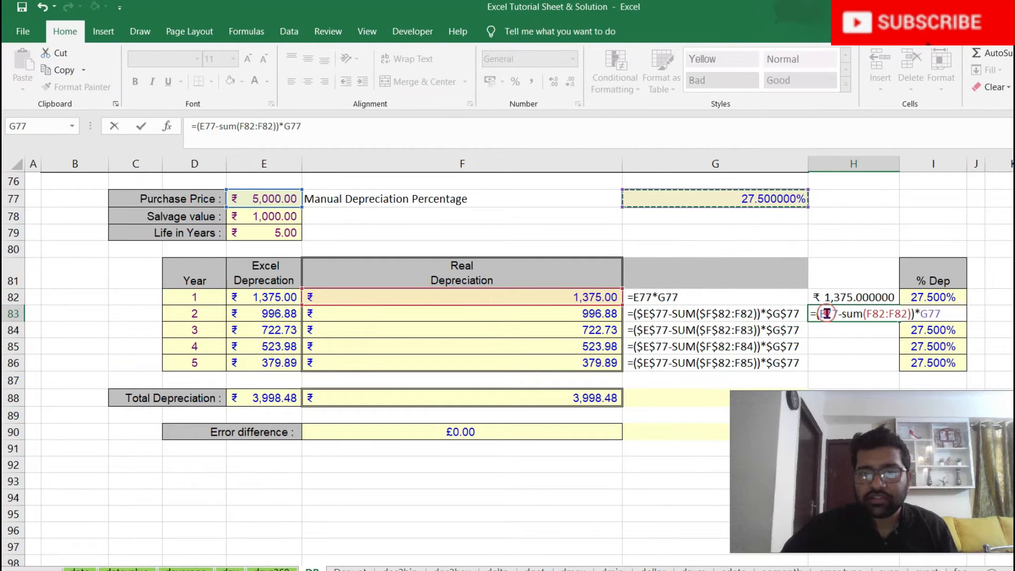
{"action": "key", "text": "F4"}
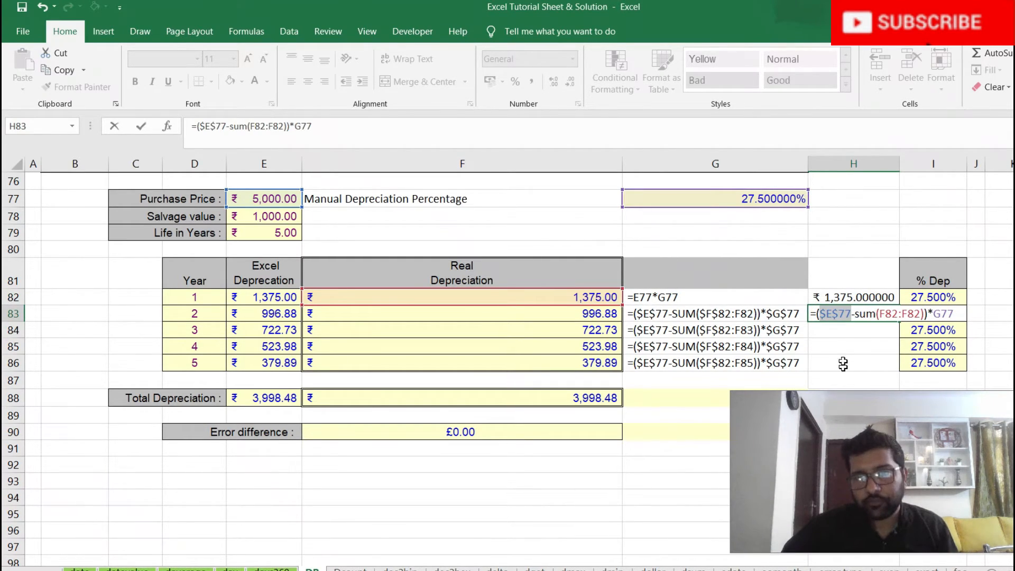
{"action": "left_click", "coordinate": [942, 317]}
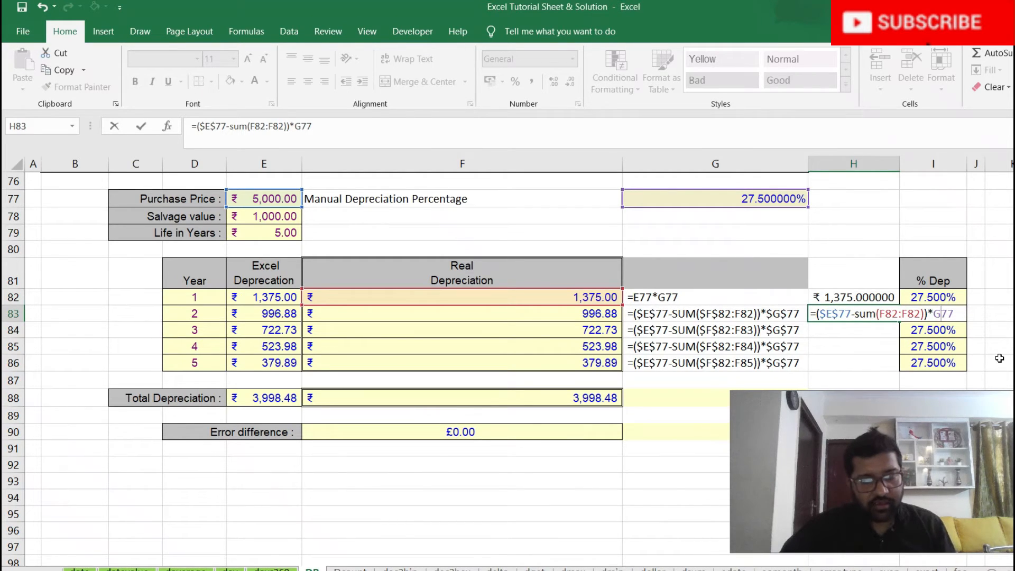
{"action": "key", "text": "F4"}
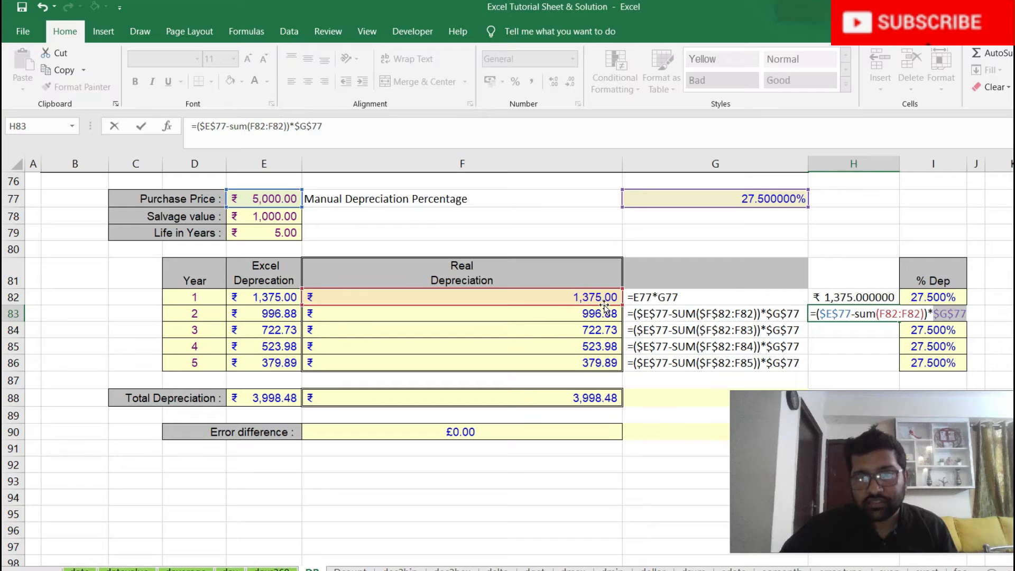
{"action": "left_click", "coordinate": [888, 315]}
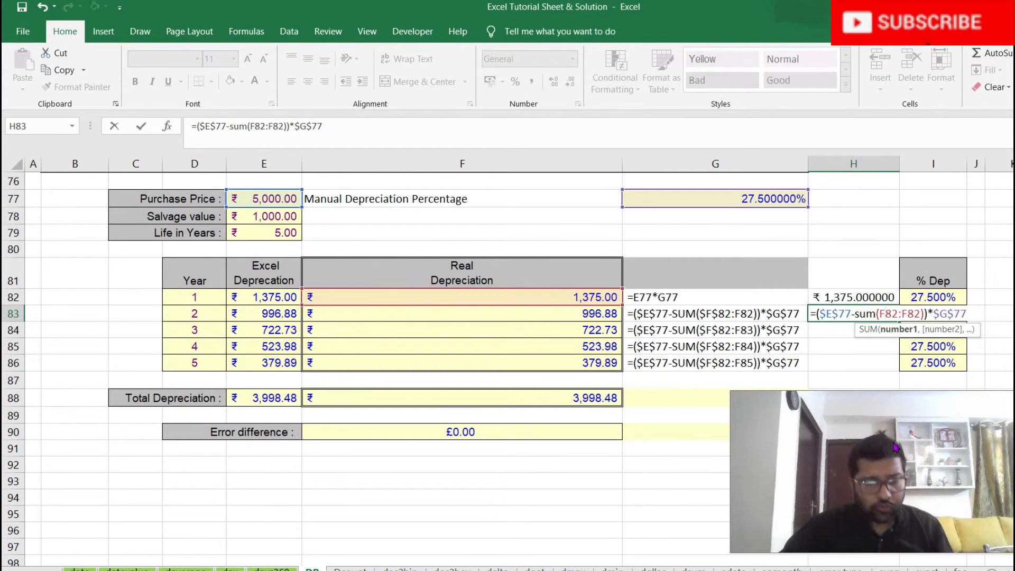
{"action": "key", "text": "F4"}
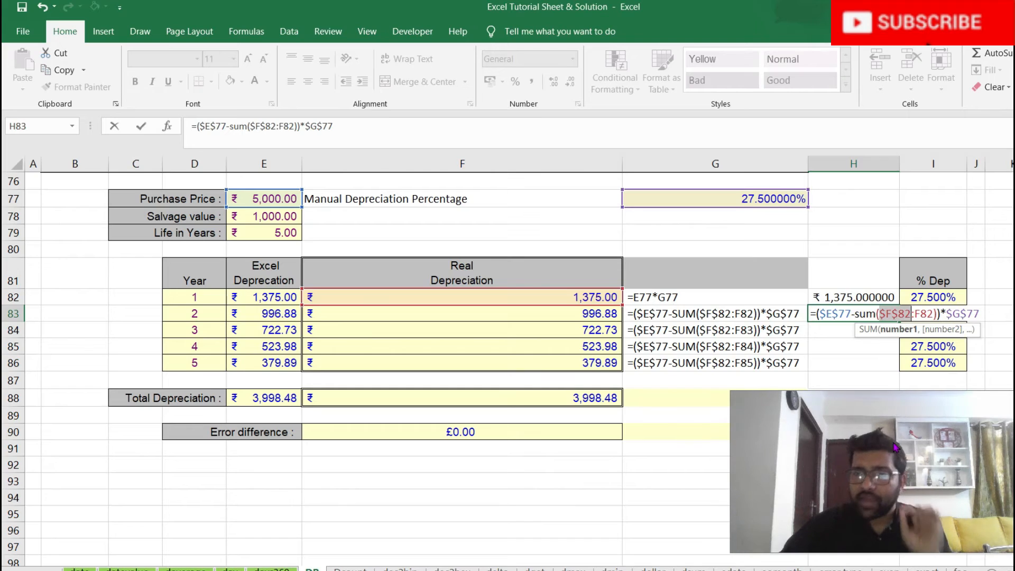
{"action": "key", "text": "ctrl+Return"}
{"action": "key", "text": "Return"}
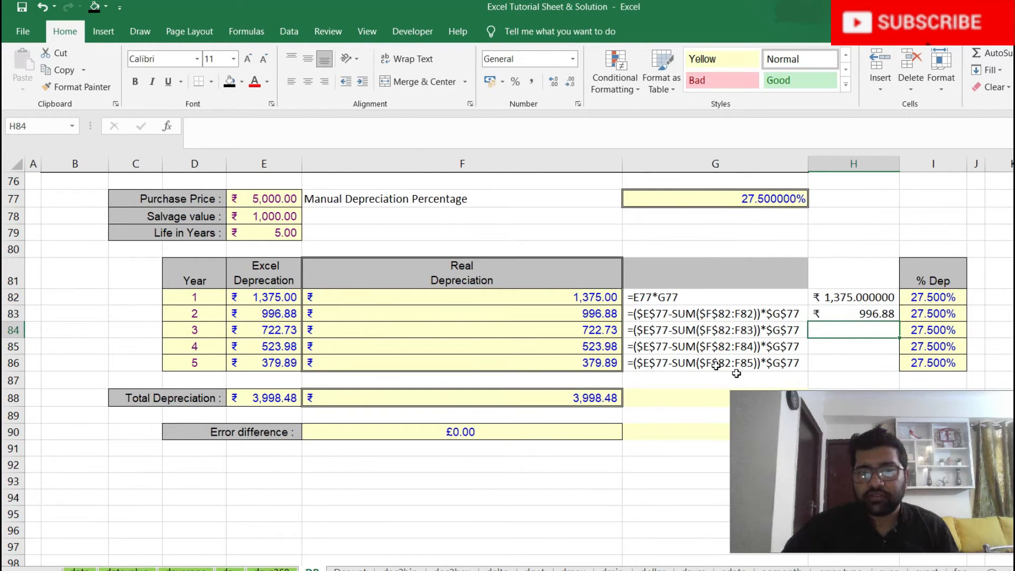
{"action": "left_click", "coordinate": [865, 315]}
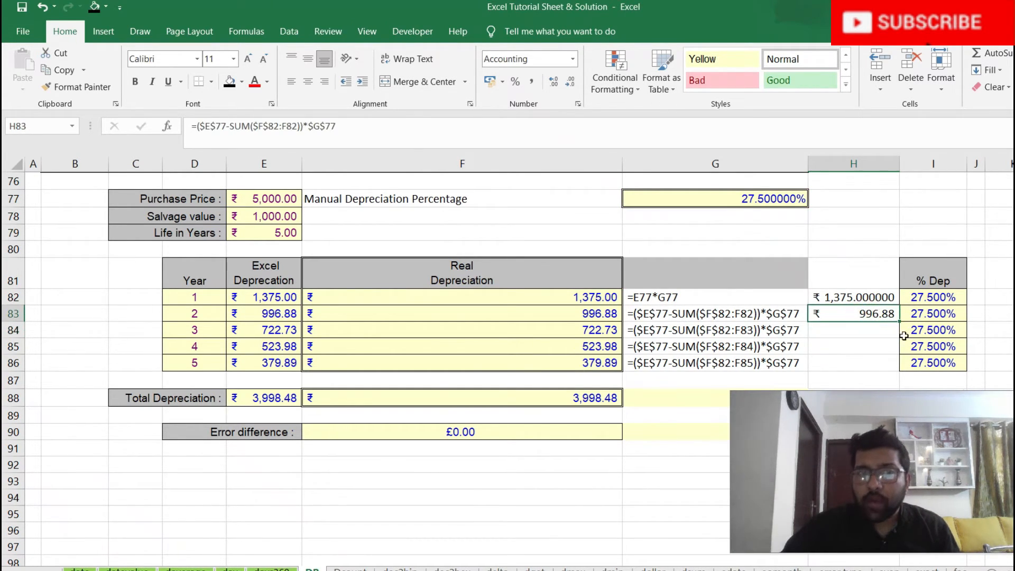
{"action": "left_click_drag", "start_coordinate": [900, 322], "coordinate": [899, 366]}
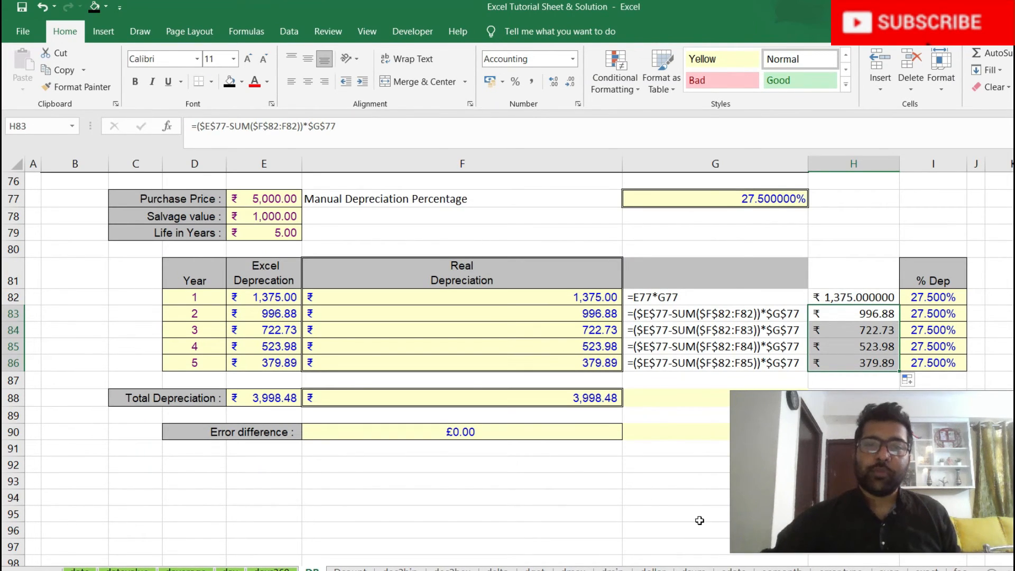
Review the DB function examples on the sheet, from the basic yearly depreciation to the manual comparison in Example 4.
{"action": "scroll", "coordinate": [699, 521], "scroll_direction": "up", "scroll_amount": 20}
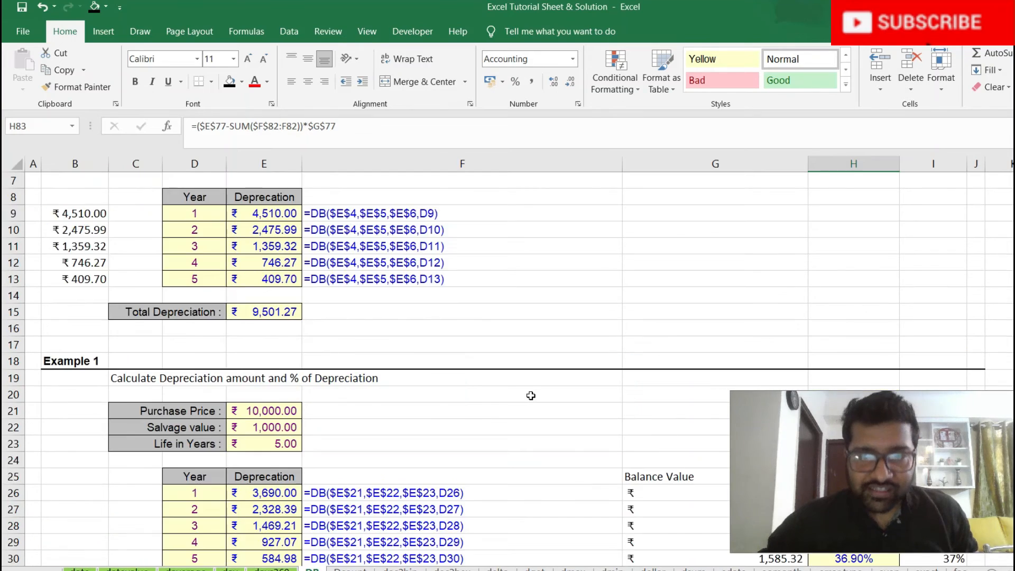
{"action": "scroll", "coordinate": [530, 395], "scroll_direction": "up", "scroll_amount": 2}
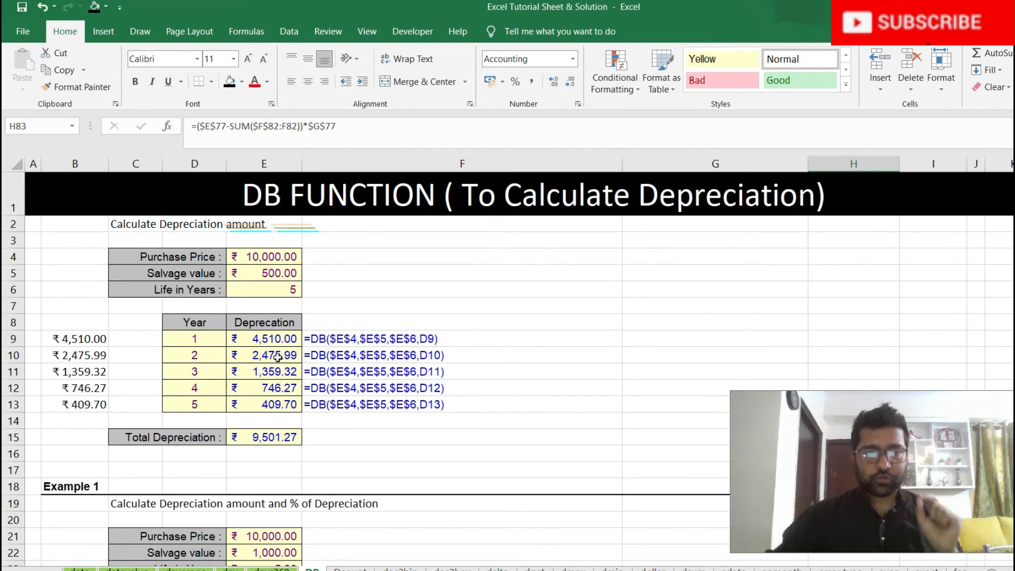
{"action": "scroll", "coordinate": [280, 438], "scroll_direction": "down", "scroll_amount": 3}
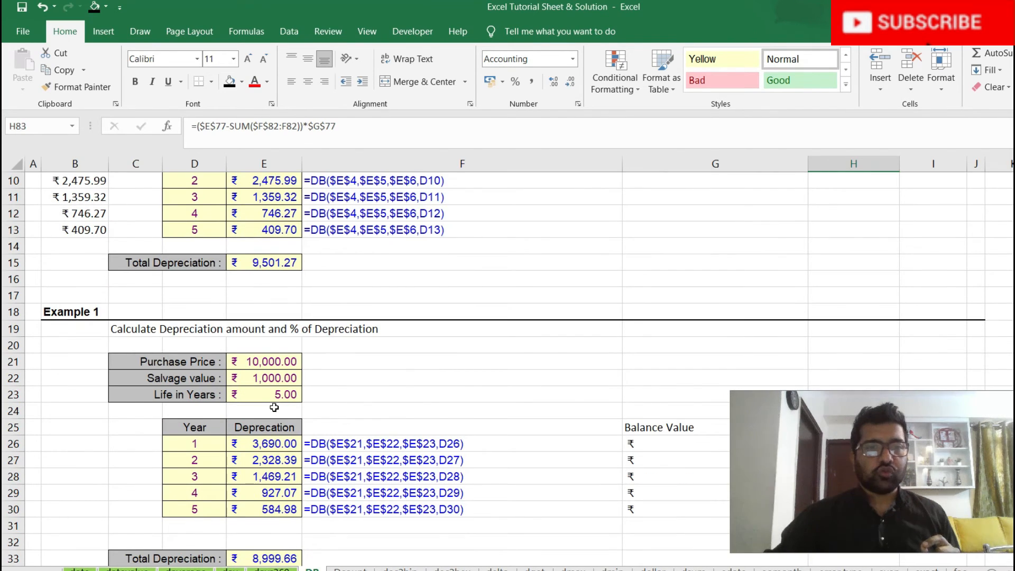
{"action": "scroll", "coordinate": [271, 317], "scroll_direction": "down", "scroll_amount": 2}
{"action": "scroll", "coordinate": [720, 331], "scroll_direction": "down", "scroll_amount": 1}
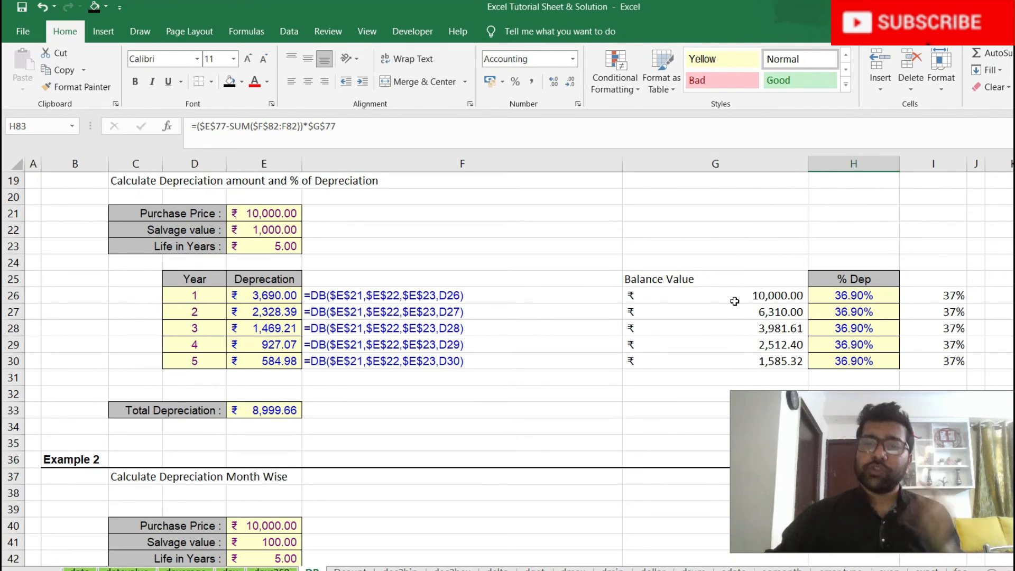
{"action": "scroll", "coordinate": [735, 302], "scroll_direction": "down", "scroll_amount": 4}
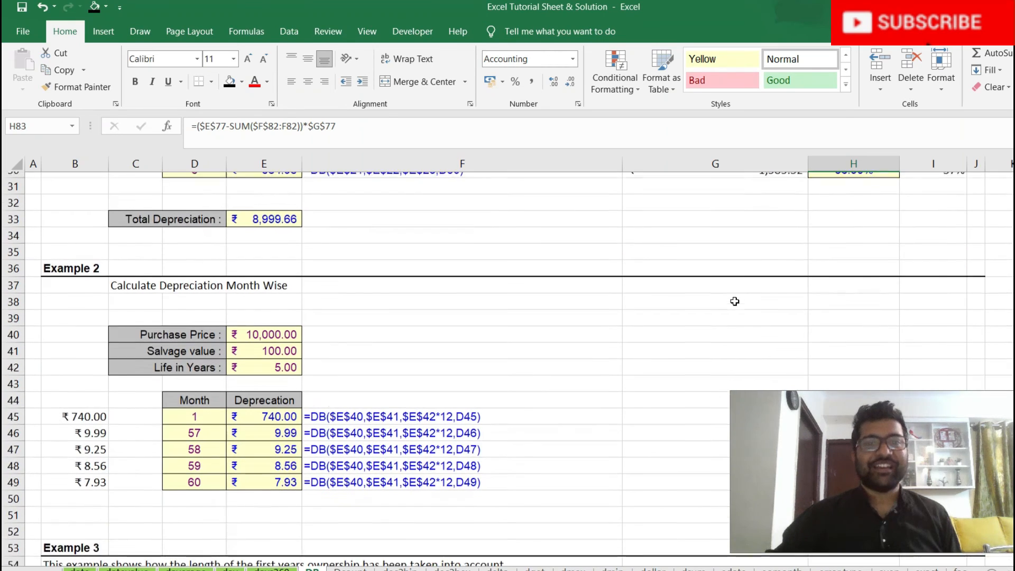
{"action": "scroll", "coordinate": [735, 301], "scroll_direction": "down", "scroll_amount": 1}
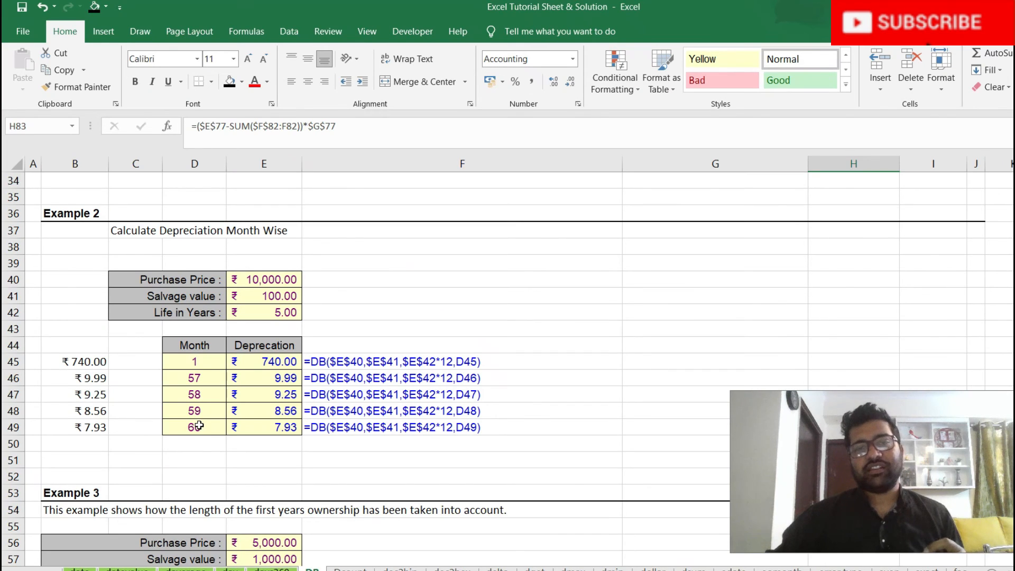
{"action": "scroll", "coordinate": [199, 425], "scroll_direction": "down", "scroll_amount": 2}
{"action": "scroll", "coordinate": [199, 425], "scroll_direction": "down", "scroll_amount": 5}
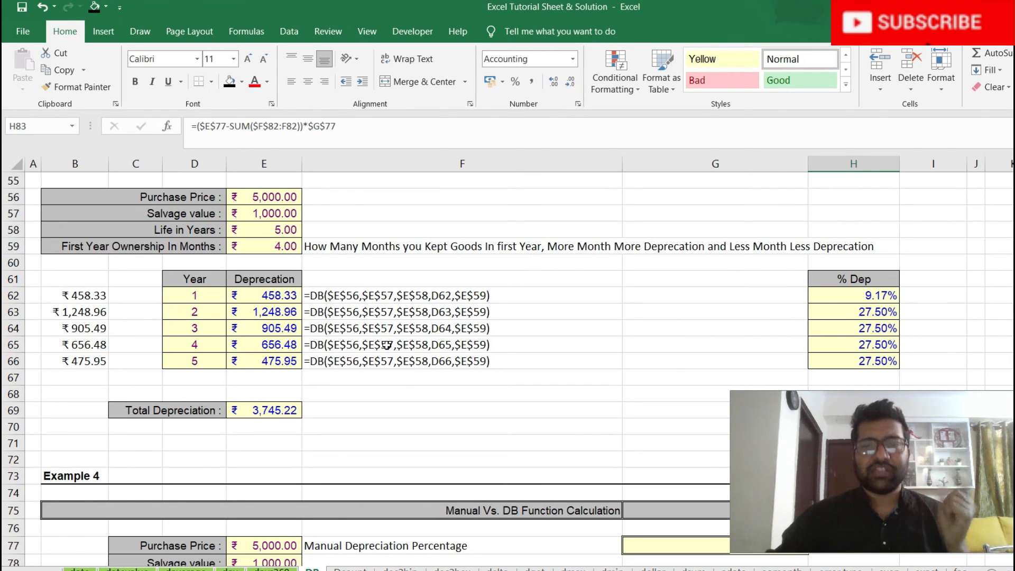
{"action": "scroll", "coordinate": [387, 345], "scroll_direction": "down", "scroll_amount": 7}
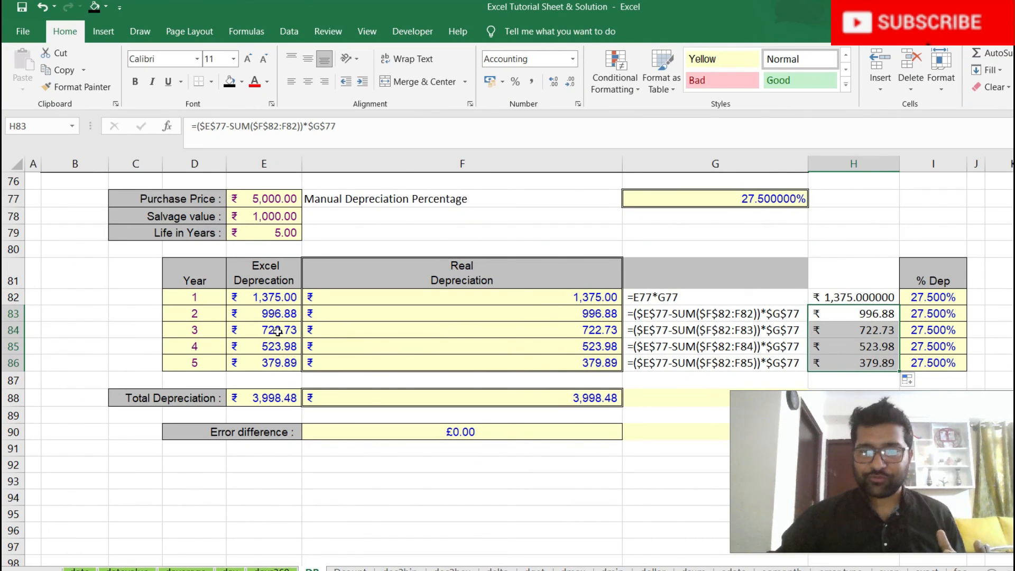
{"action": "scroll", "coordinate": [416, 382], "scroll_direction": "up", "scroll_amount": 5}
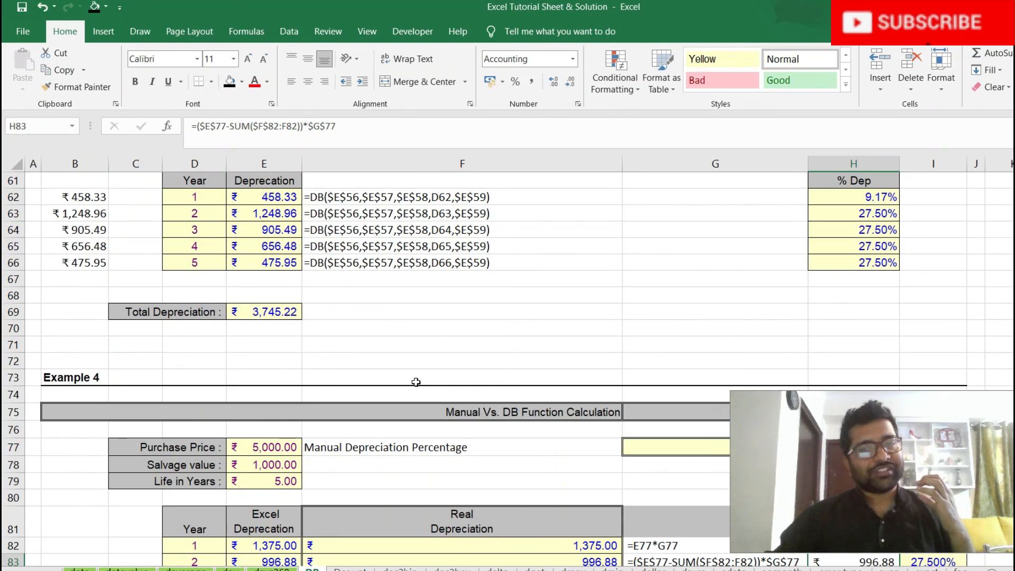
{"action": "scroll", "coordinate": [416, 382], "scroll_direction": "up", "scroll_amount": 4}
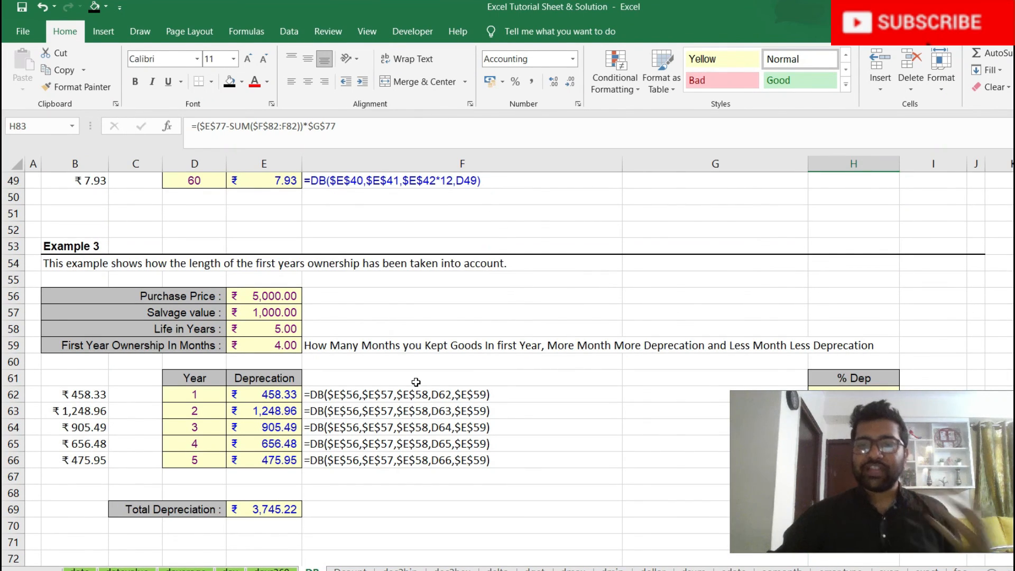